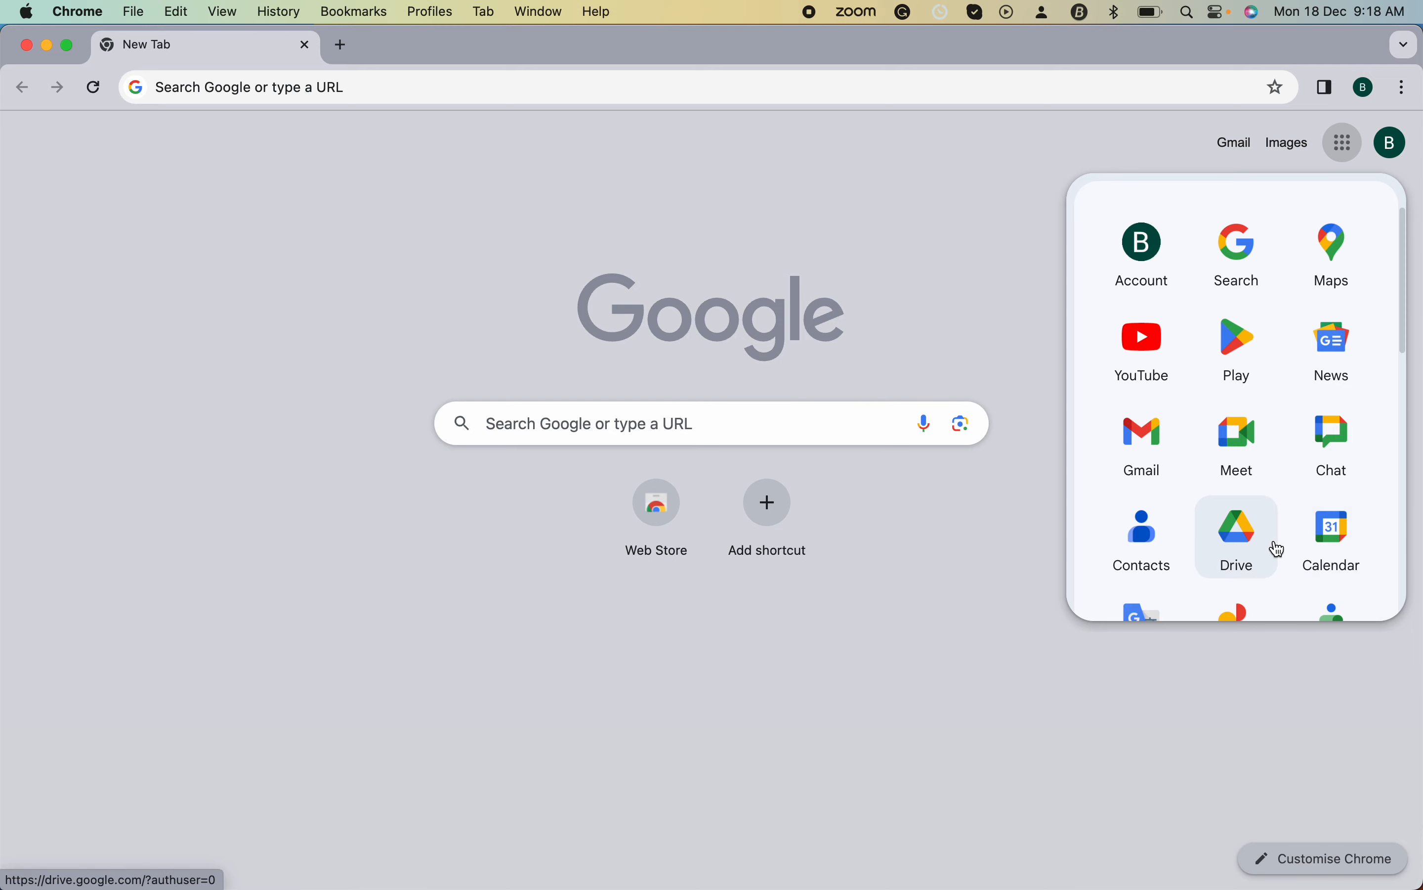
- Scroll the Google apps launcher to the Forms tile and open Google Forms
{"action": "scroll", "coordinate": [1227, 388], "scroll_direction": "up", "scroll_amount": 3}
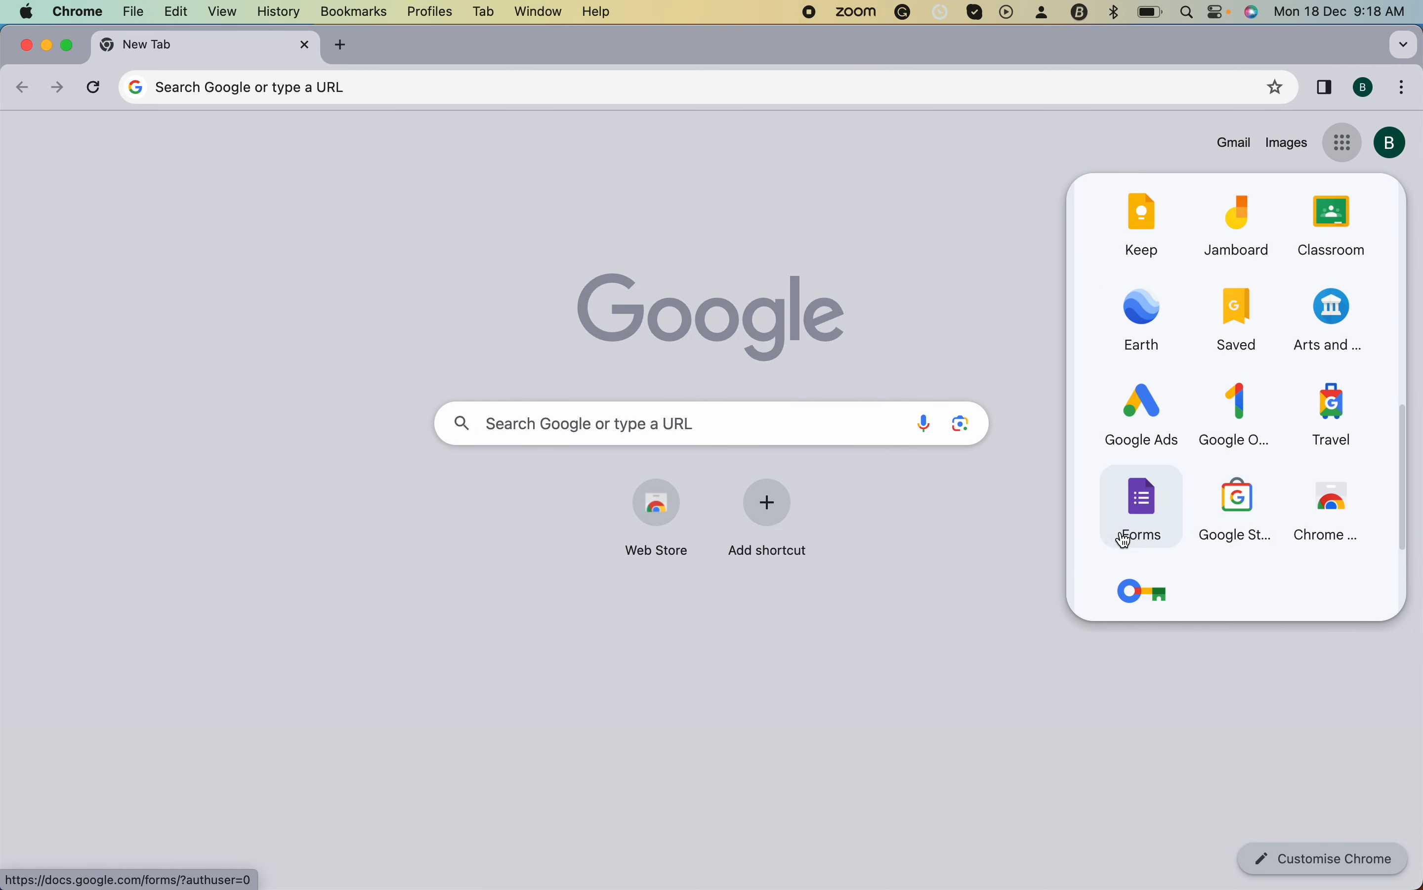
{"action": "scroll", "coordinate": [1138, 526], "scroll_direction": "up", "scroll_amount": 10}
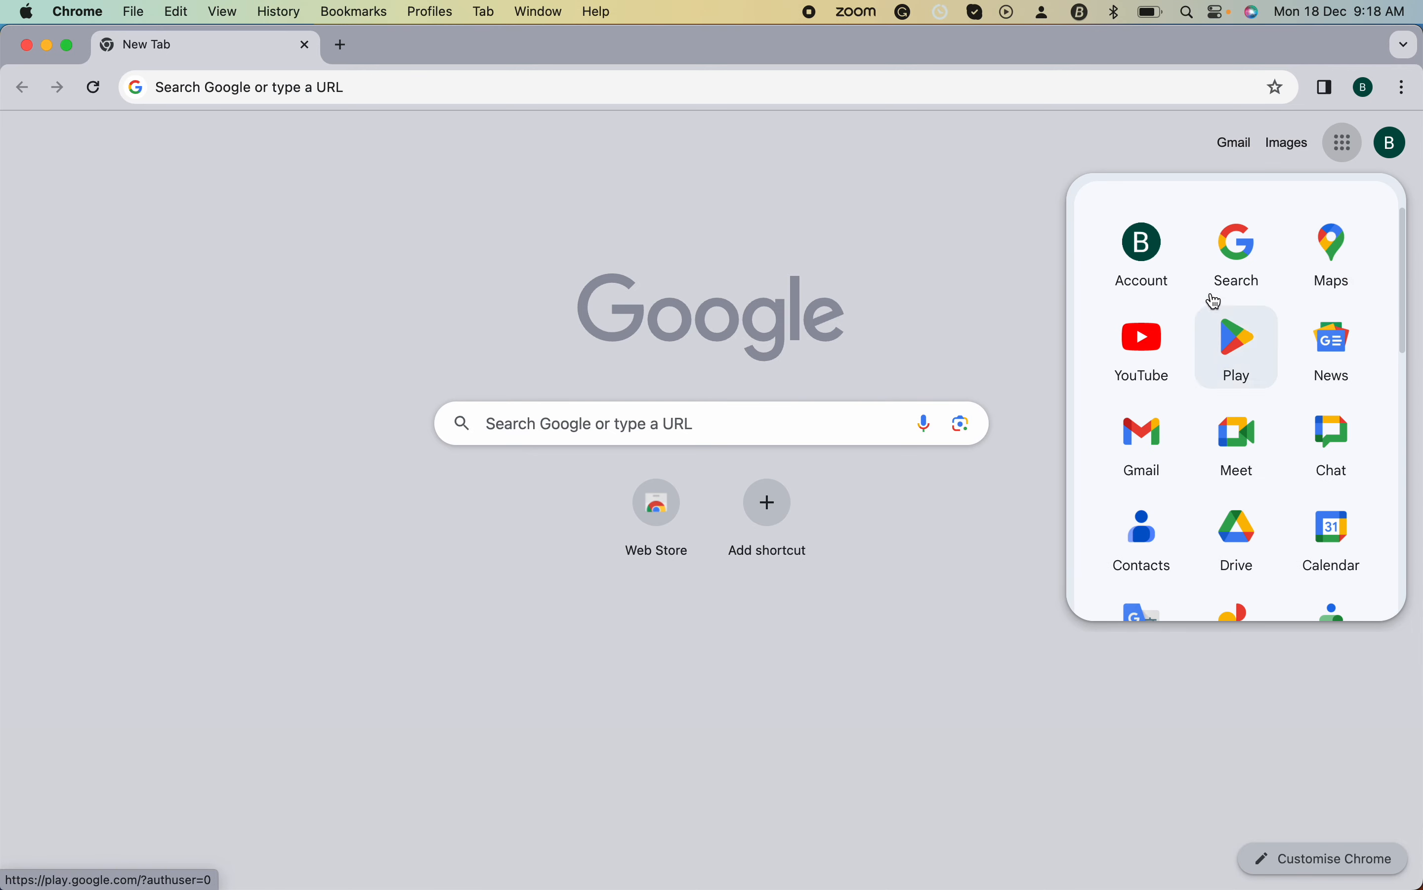
{"action": "scroll", "coordinate": [1201, 460], "scroll_direction": "down", "scroll_amount": 3}
{"action": "scroll", "coordinate": [1208, 460], "scroll_direction": "down", "scroll_amount": 10}
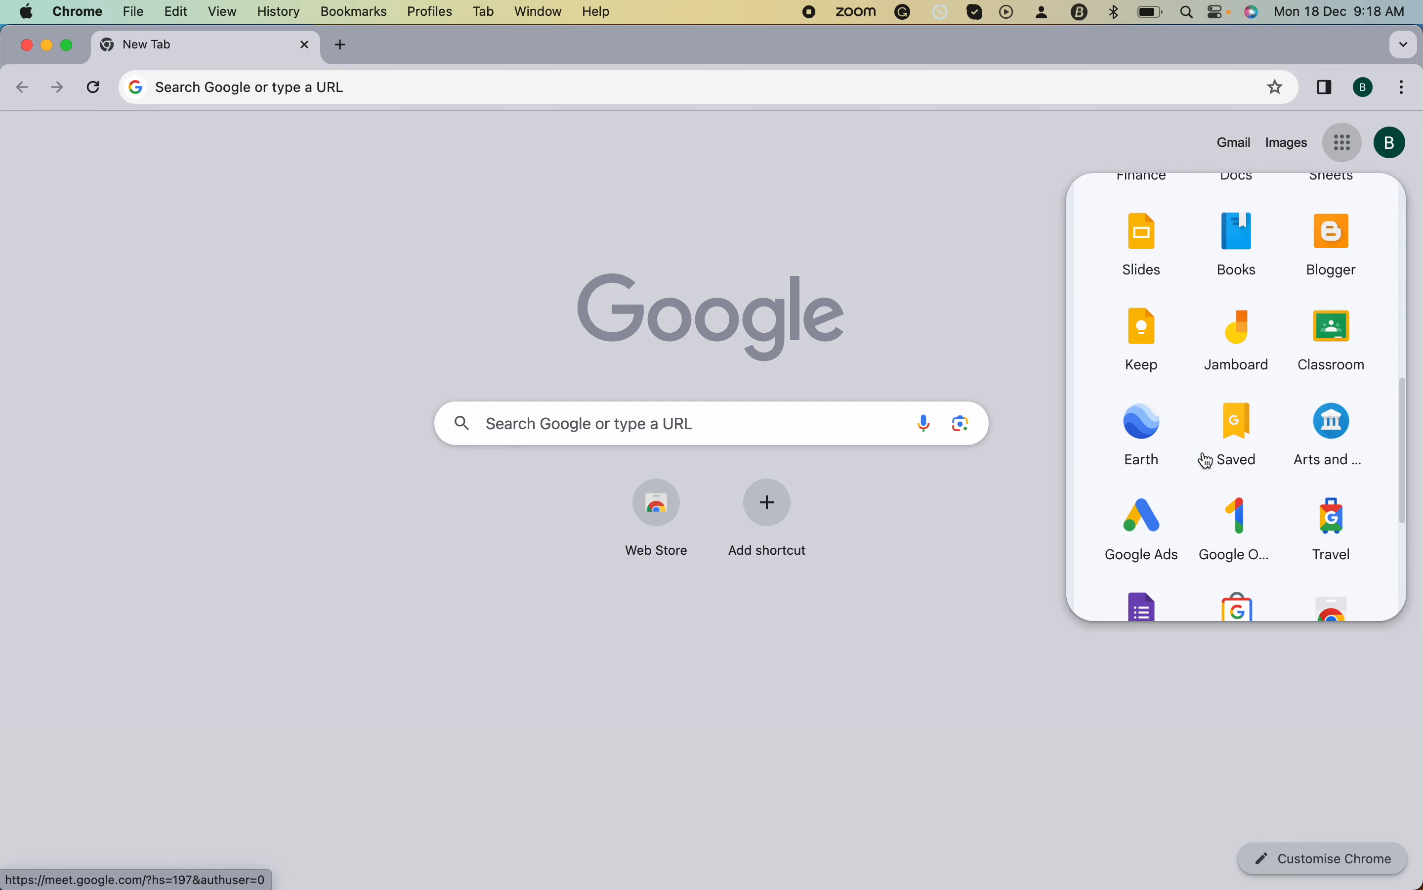
{"action": "left_click", "coordinate": [1140, 361]}
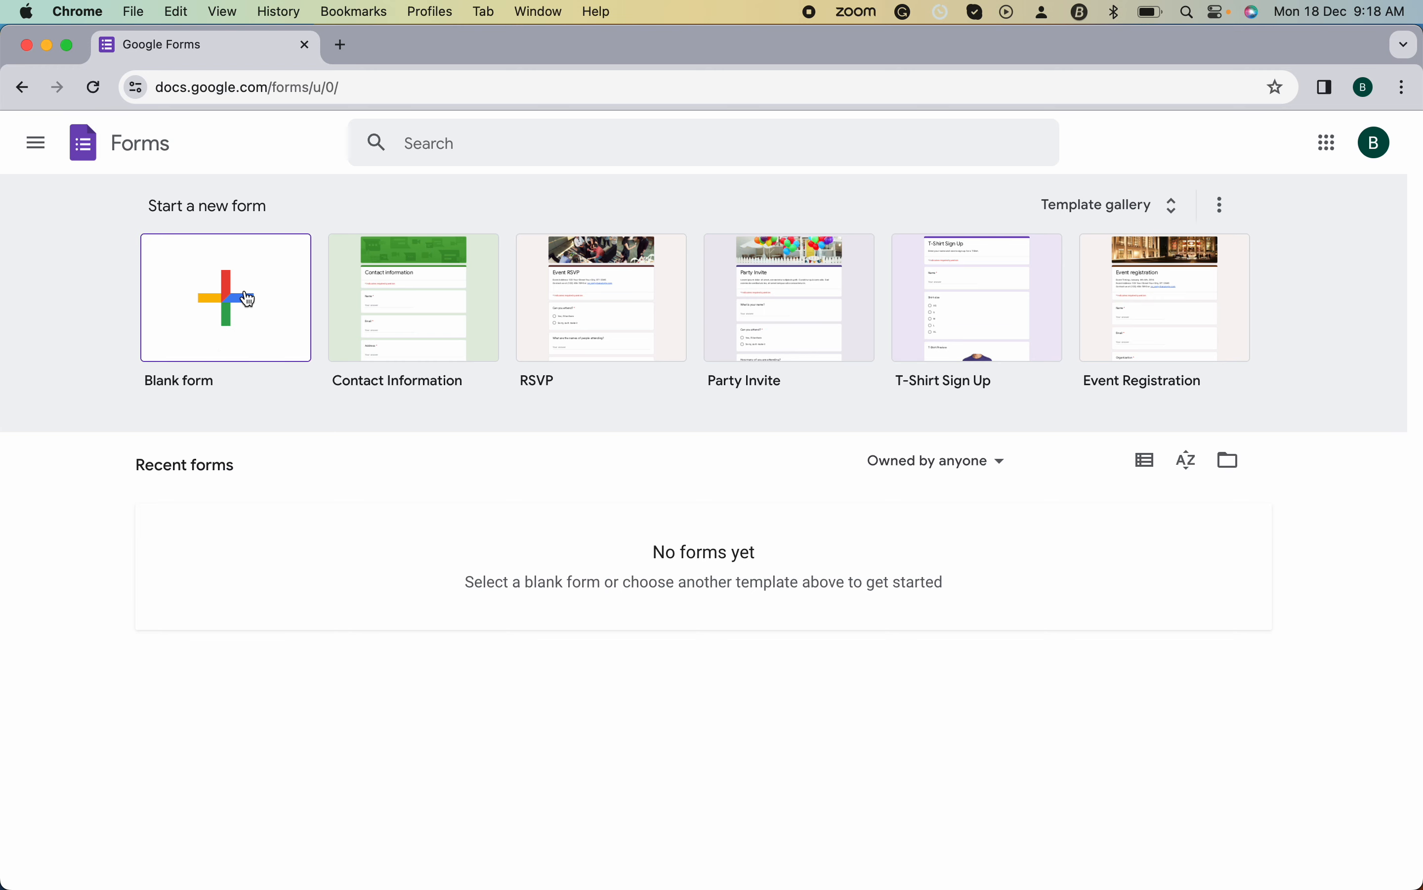
- Choose Blank form under Start a new form on the Forms home page
{"action": "left_click", "coordinate": [214, 310]}
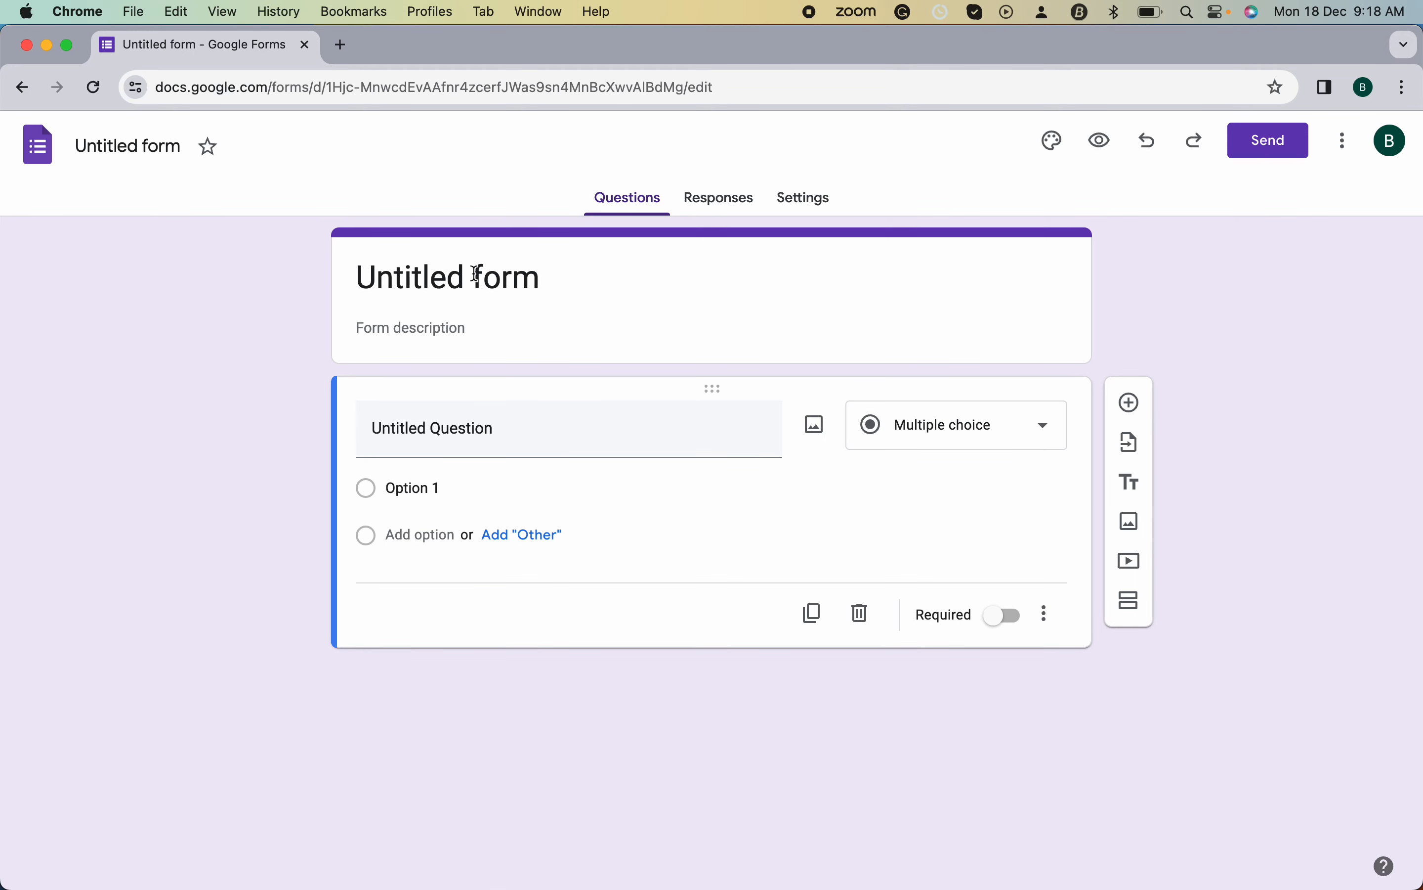
- Dismiss the tour popup and retitle the form 'Registration Form'
{"action": "left_click", "coordinate": [459, 275]}
{"action": "triple_click", "coordinate": [440, 278]}
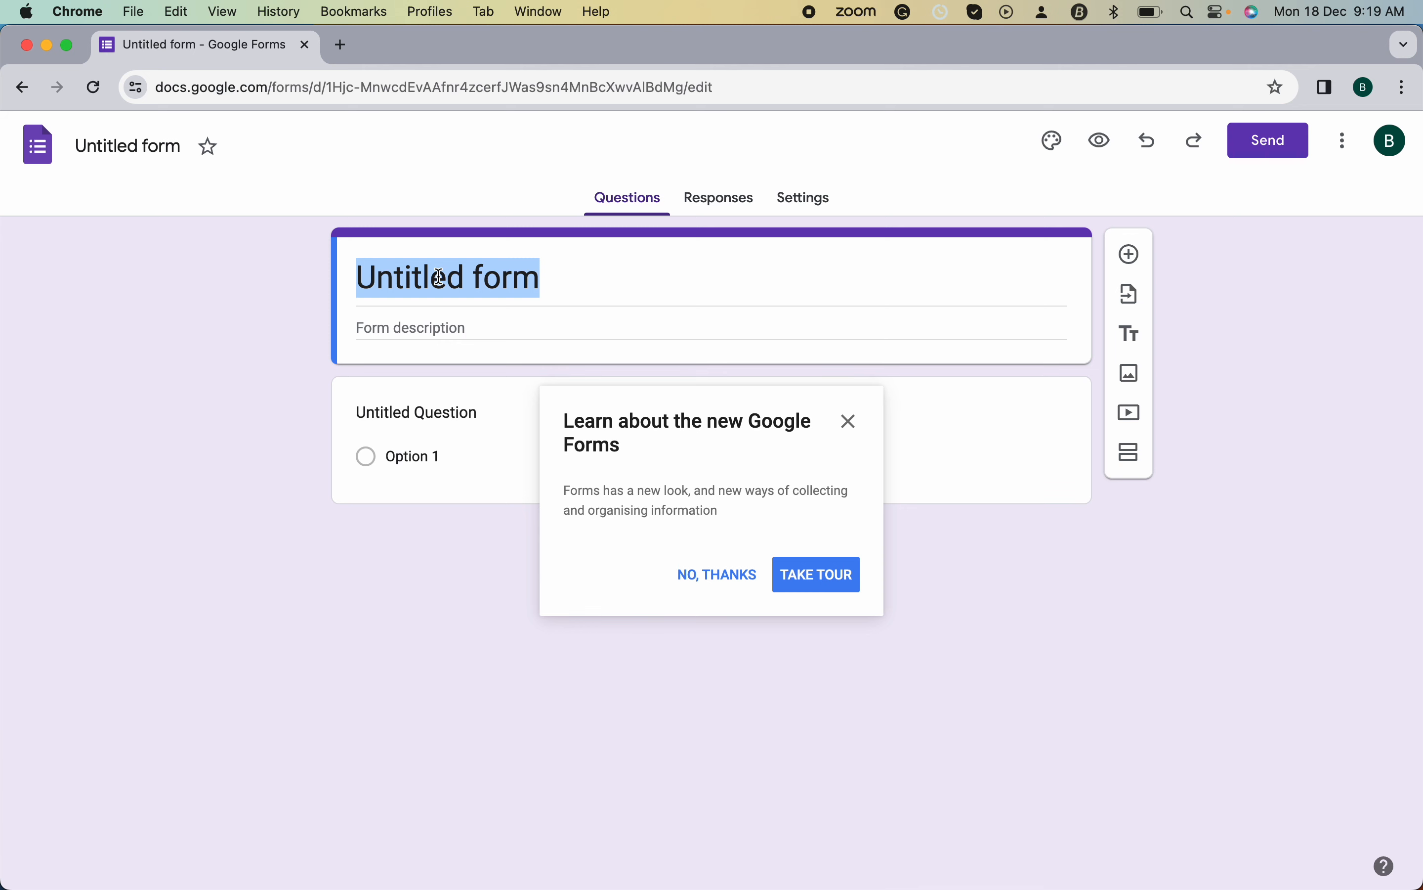
{"action": "left_click", "coordinate": [851, 421]}
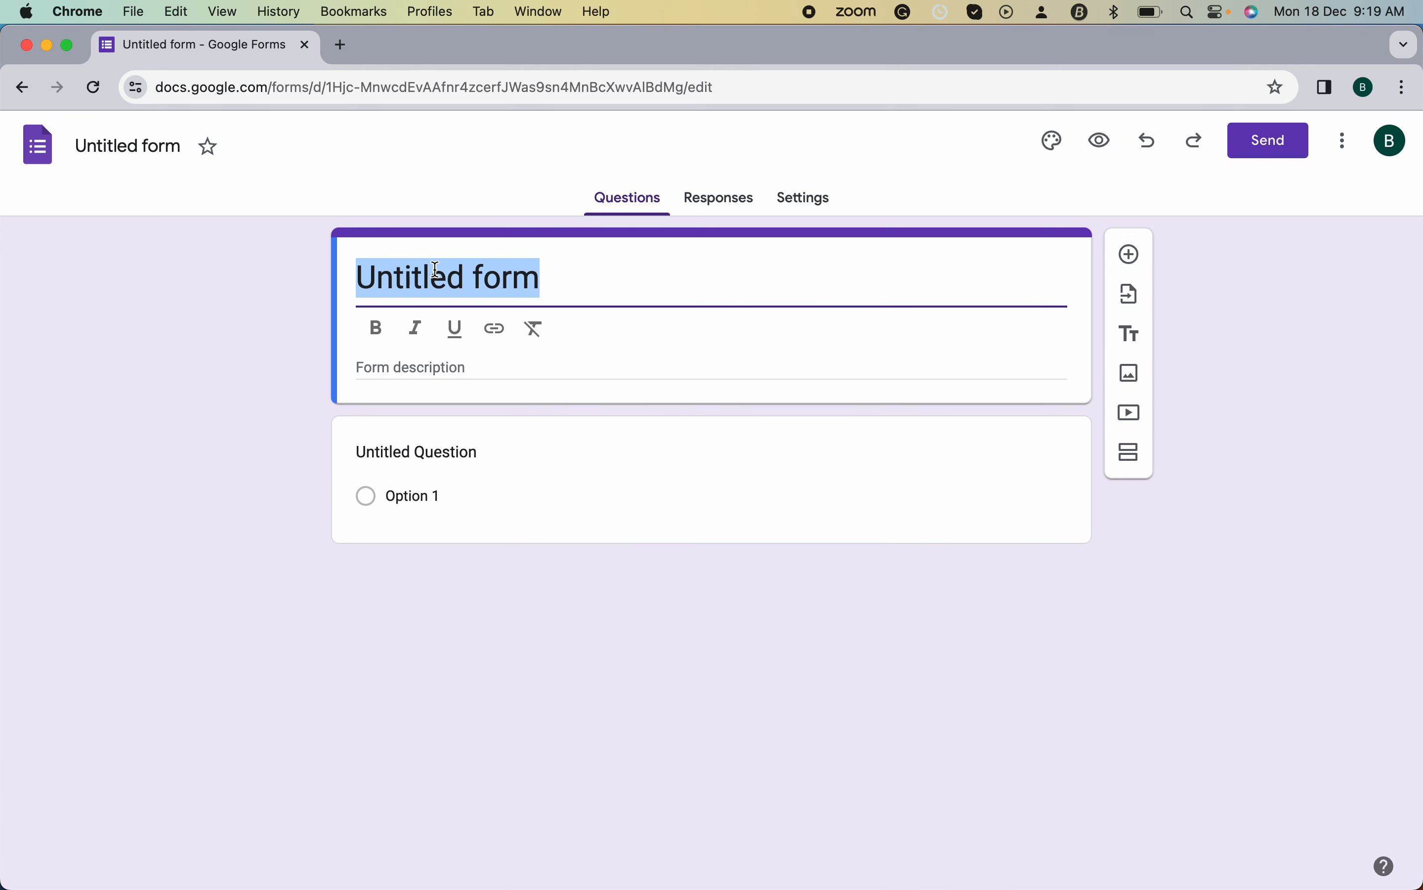
{"action": "type", "text": "re="}
{"action": "key", "text": "BackSpace"}
{"action": "key", "text": "BackSpace"}
{"action": "key", "text": "BackSpace"}
{"action": "key", "text": "super+z"}
{"action": "type", "text": "Re"}
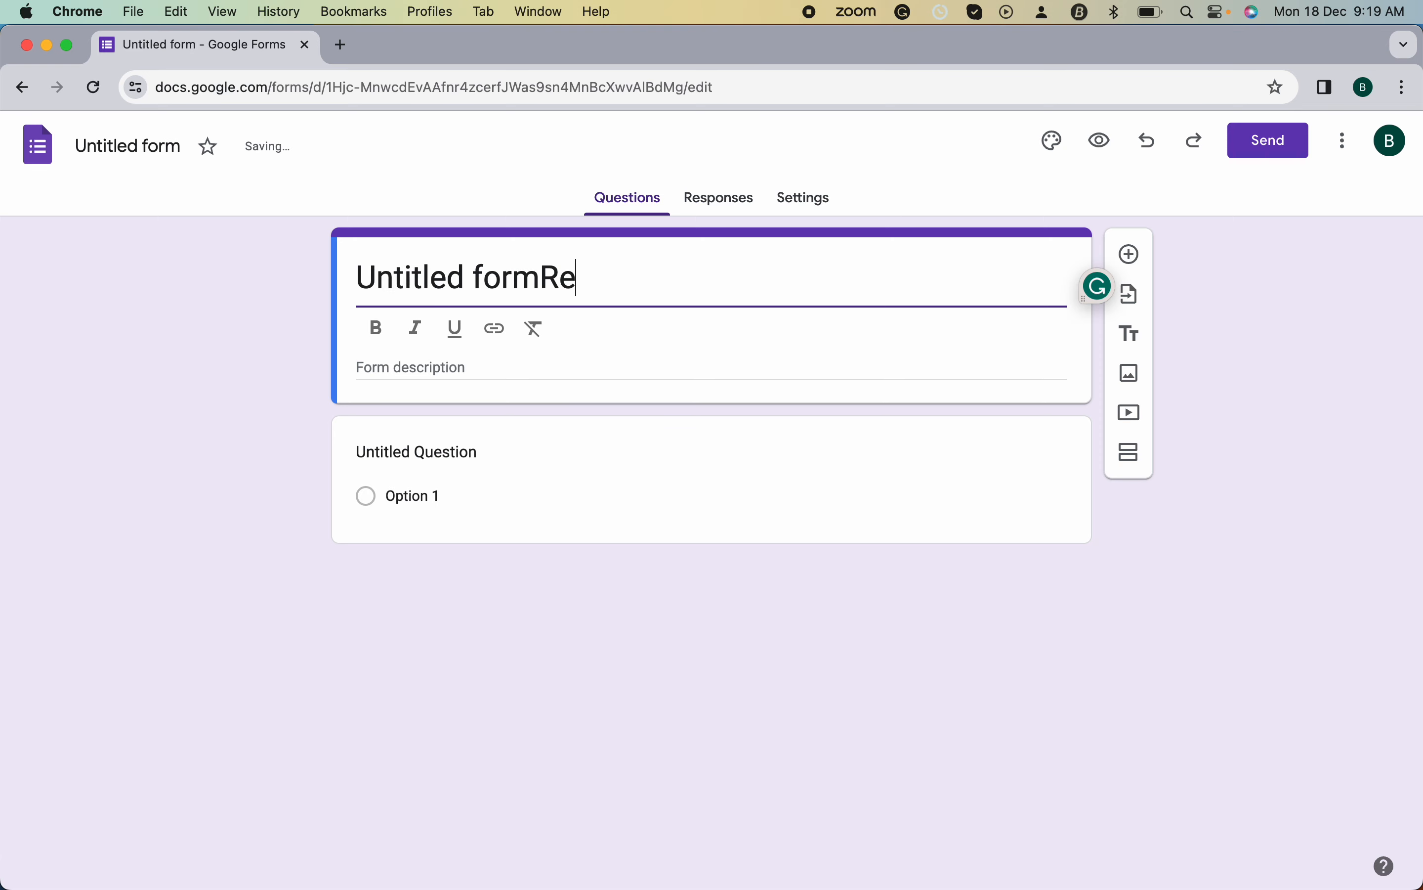
{"action": "key", "text": "super+a"}
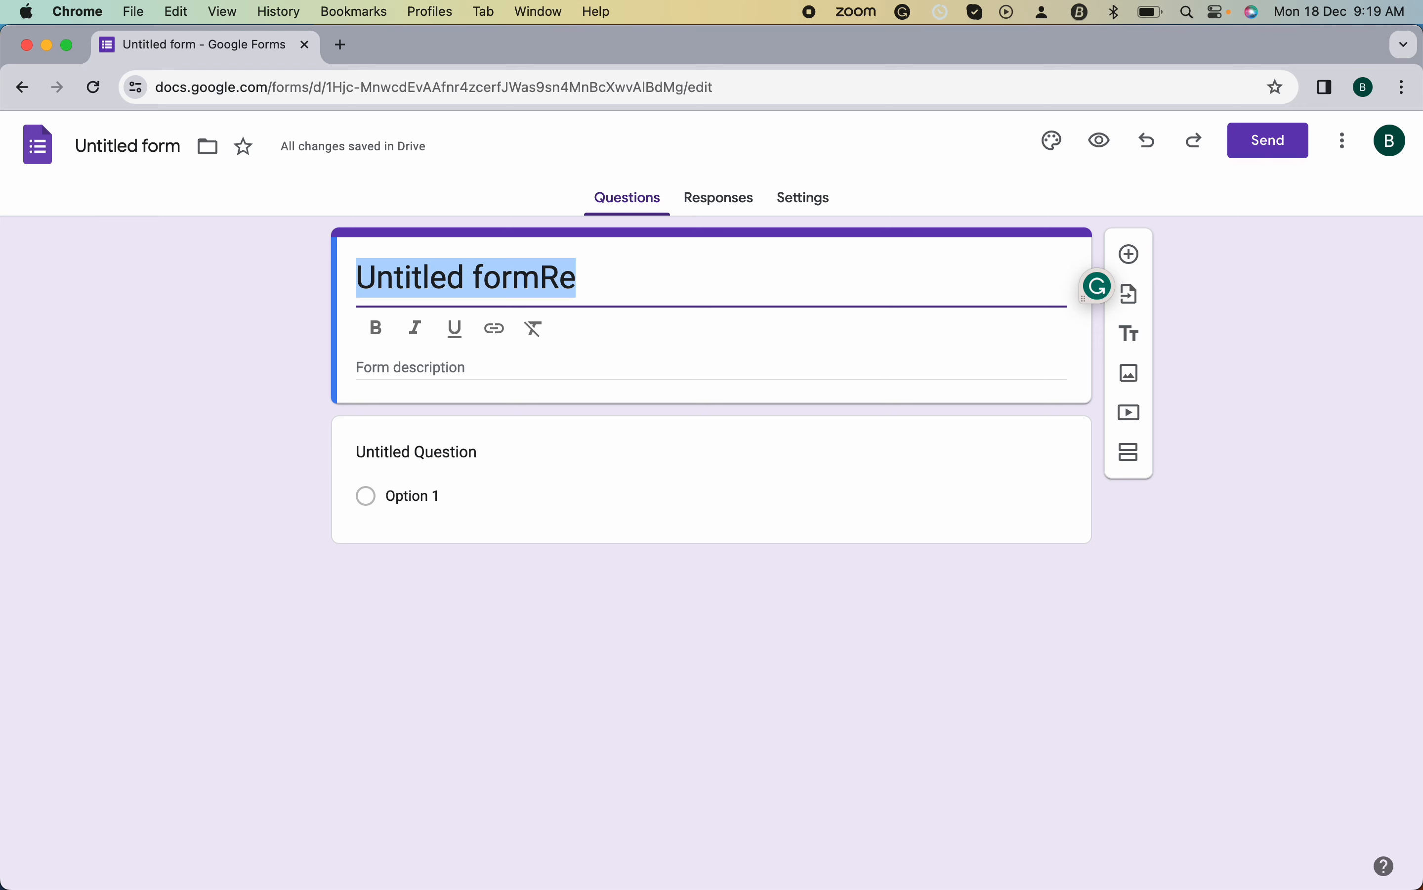
{"action": "type", "text": "Regi"}
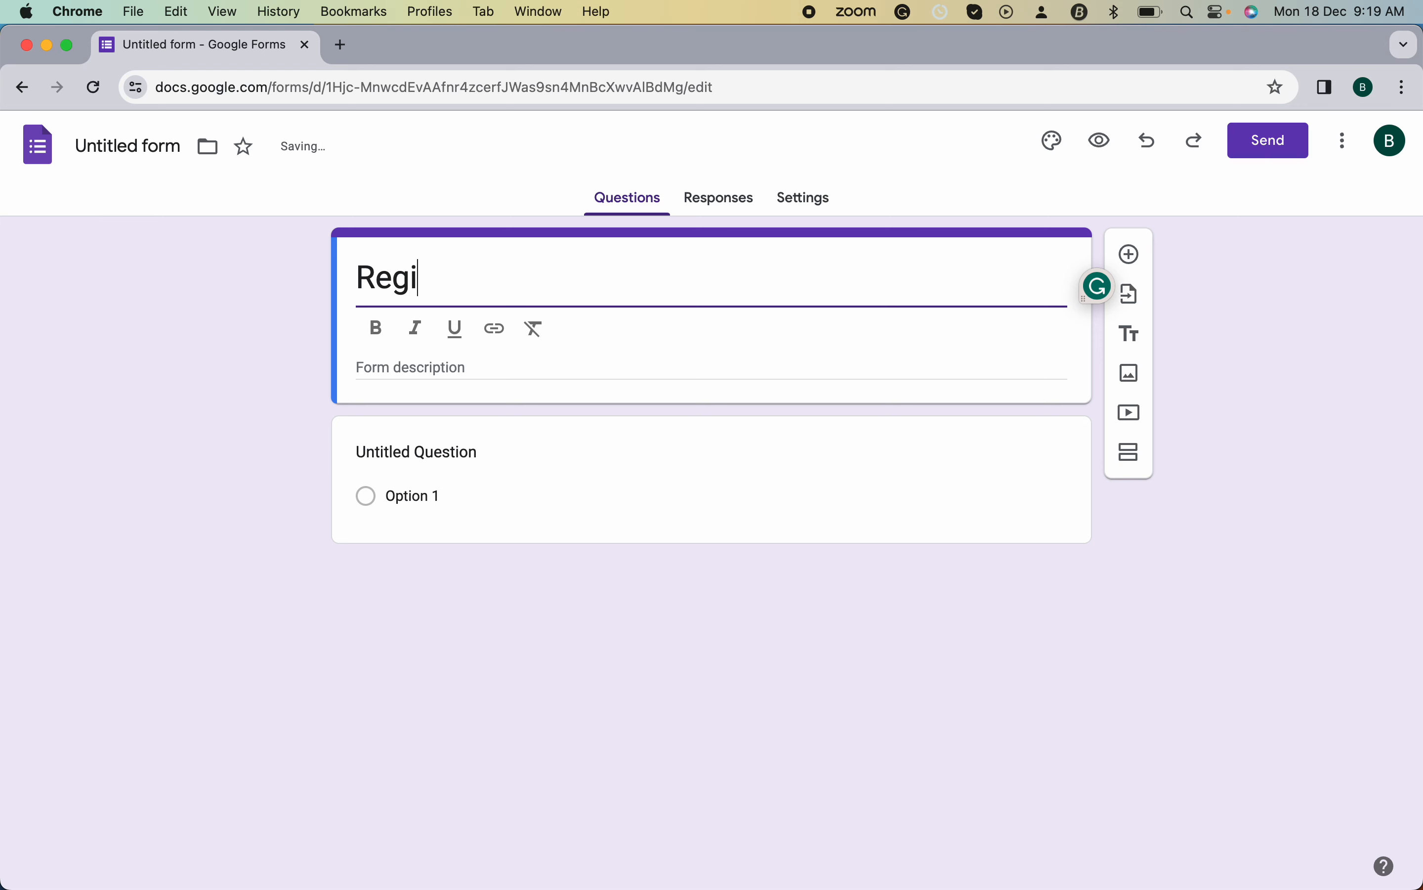
{"action": "type", "text": "stration Ofr"}
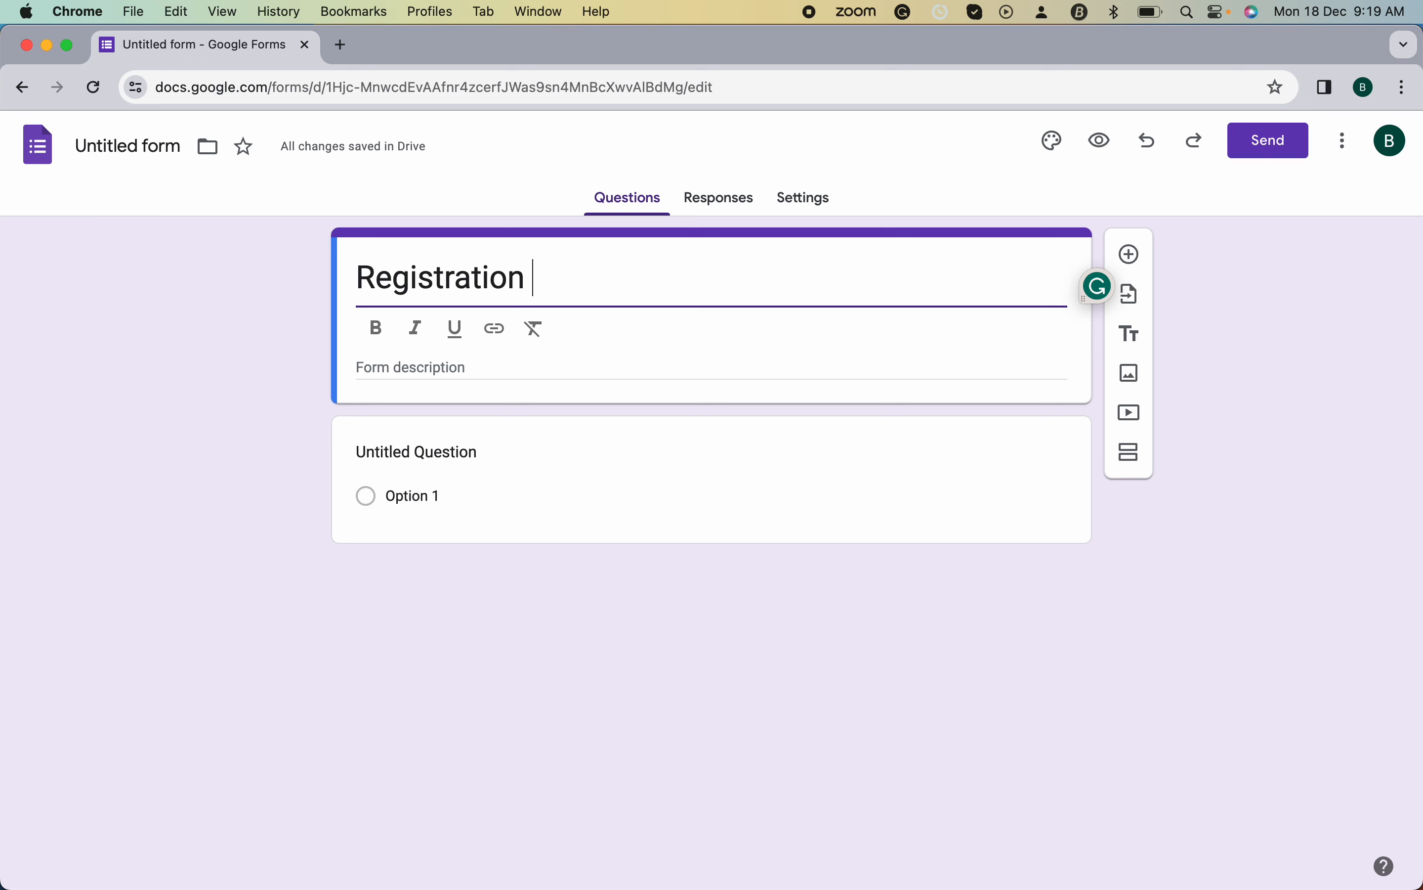
{"action": "key", "text": "BackSpace"}
{"action": "key", "text": "BackSpace"}
{"action": "key", "text": "BackSpace"}
{"action": "type", "text": "Form"}
- Add the form description 'Data collection for students'
{"action": "left_click", "coordinate": [445, 373]}
{"action": "type", "text": "D"}
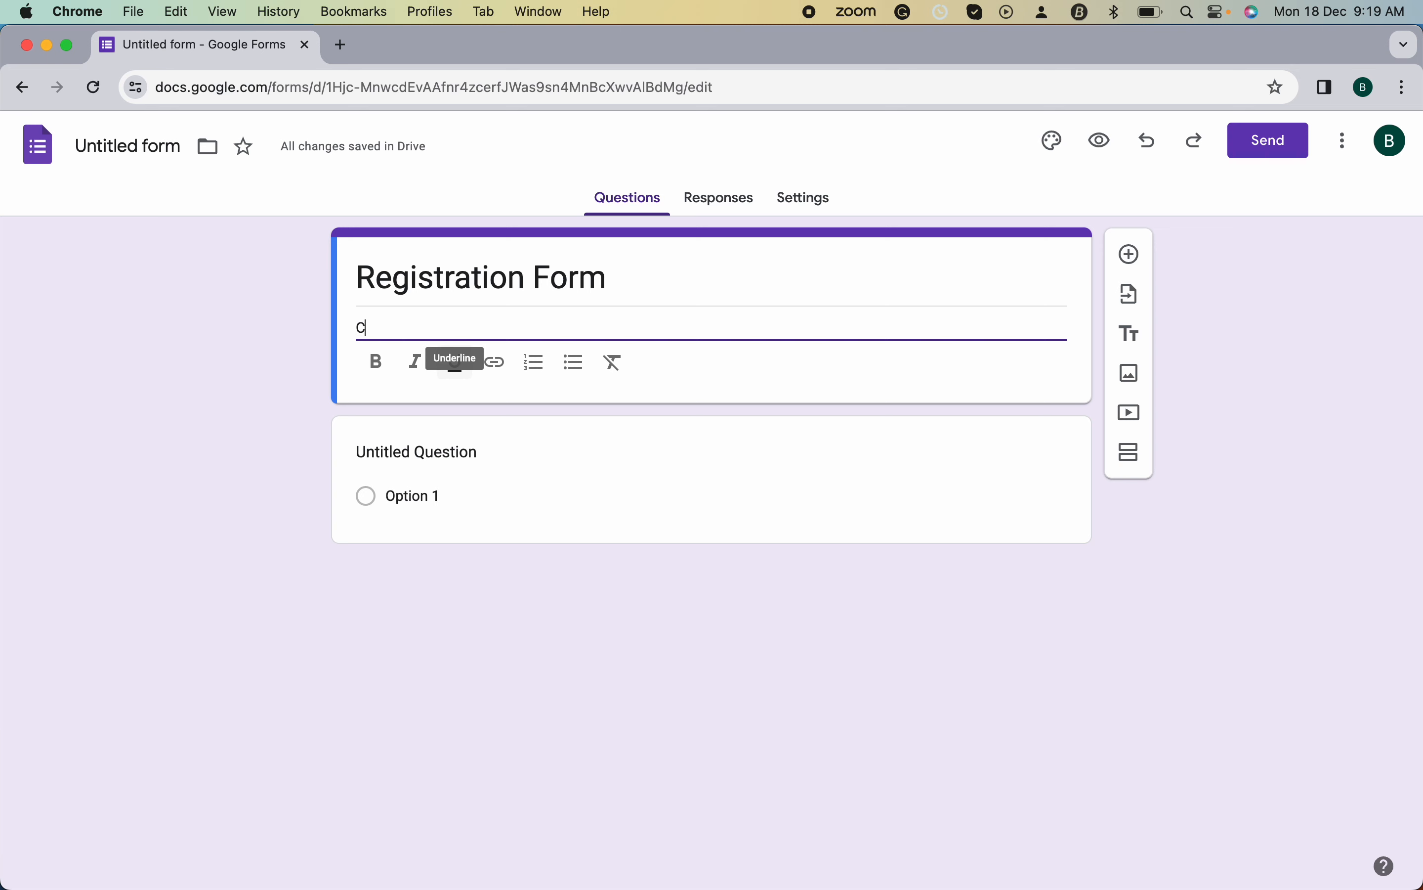
{"action": "key", "text": "BackSpace"}
{"action": "type", "text": "Data"}
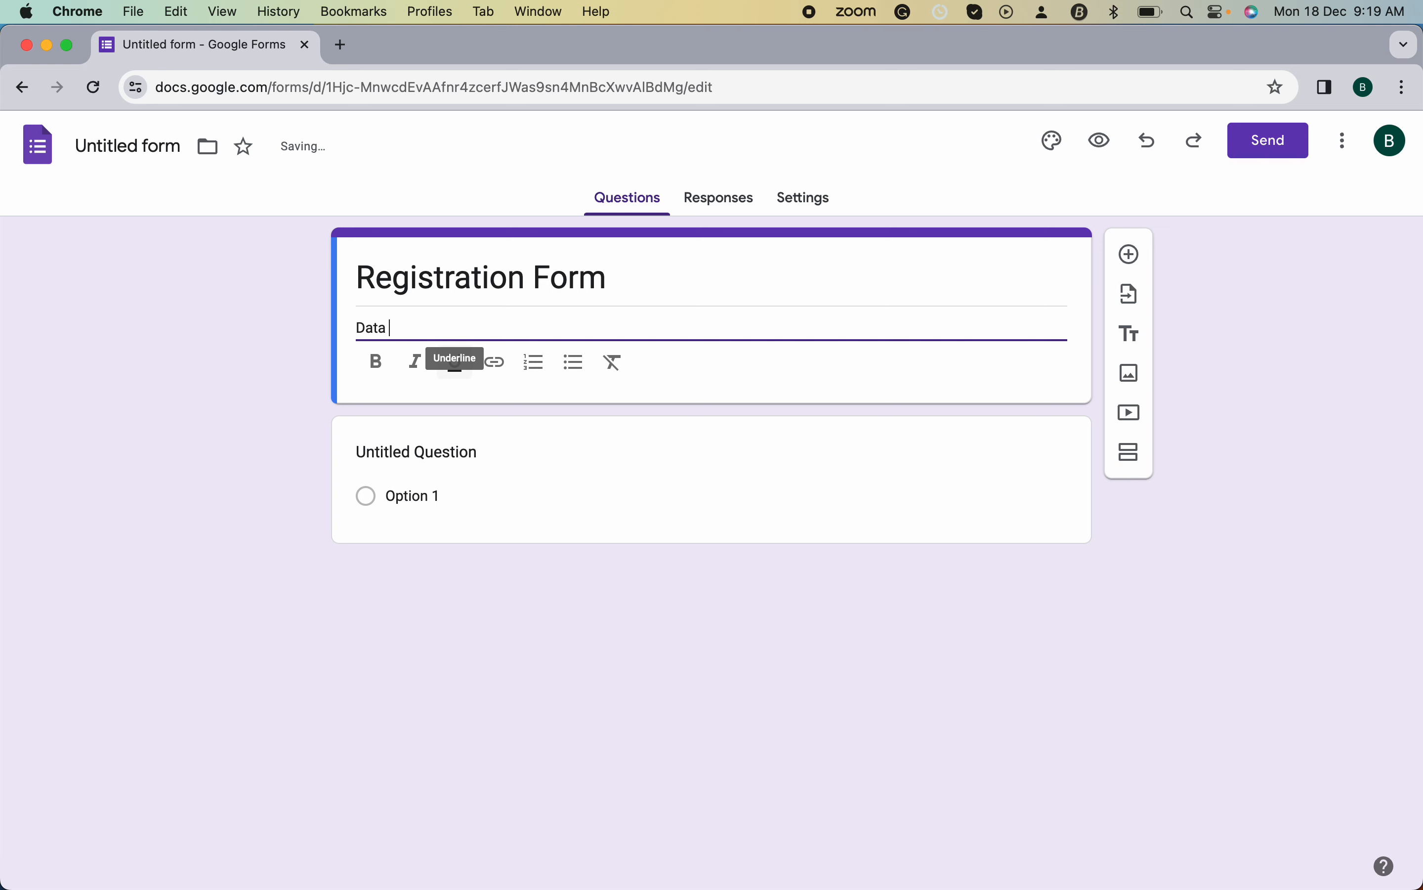
{"action": "type", "text": " collection for students"}
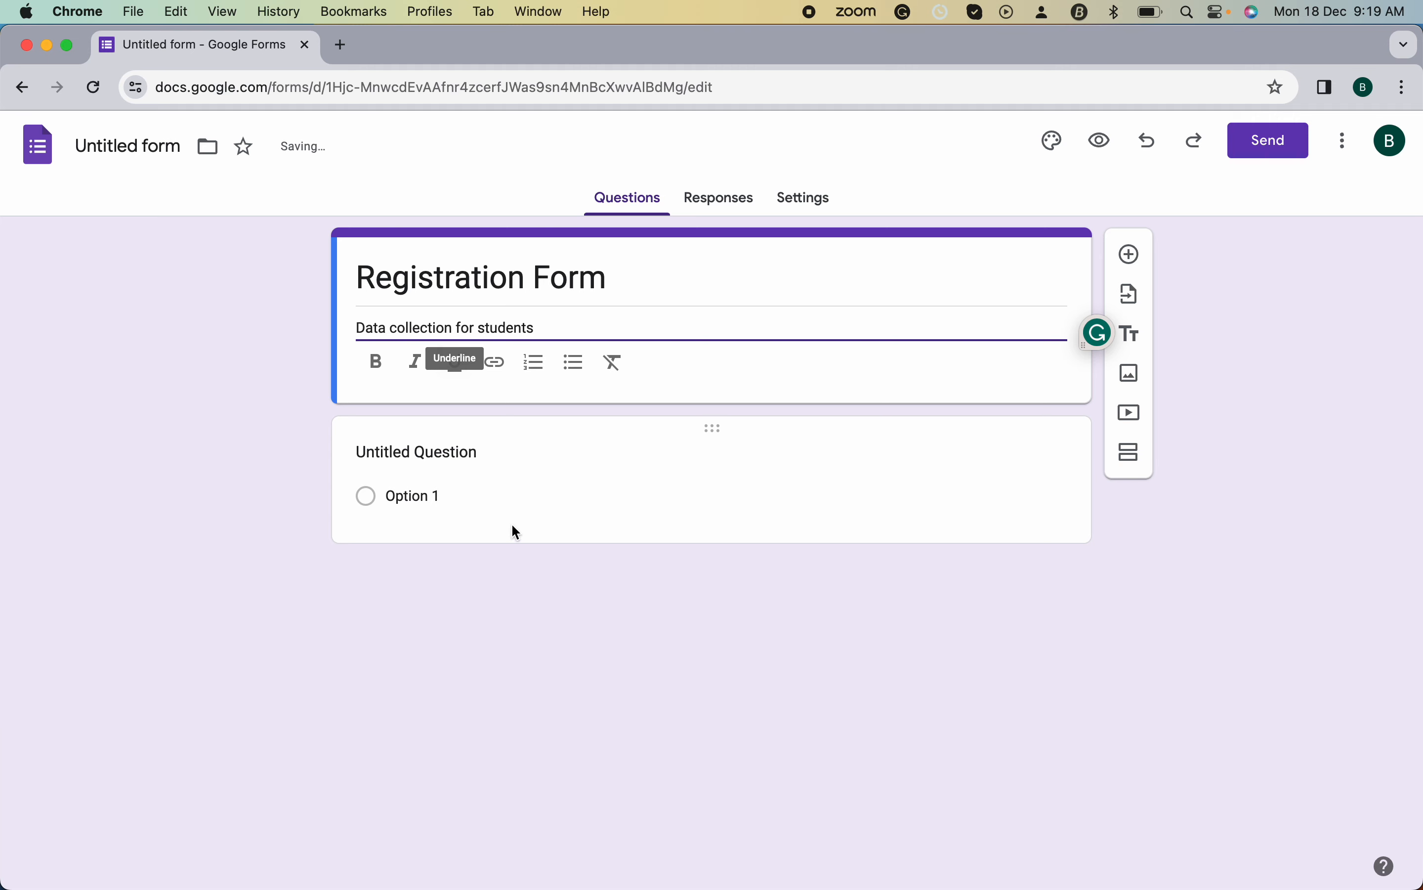
{"action": "left_click", "coordinate": [470, 464]}
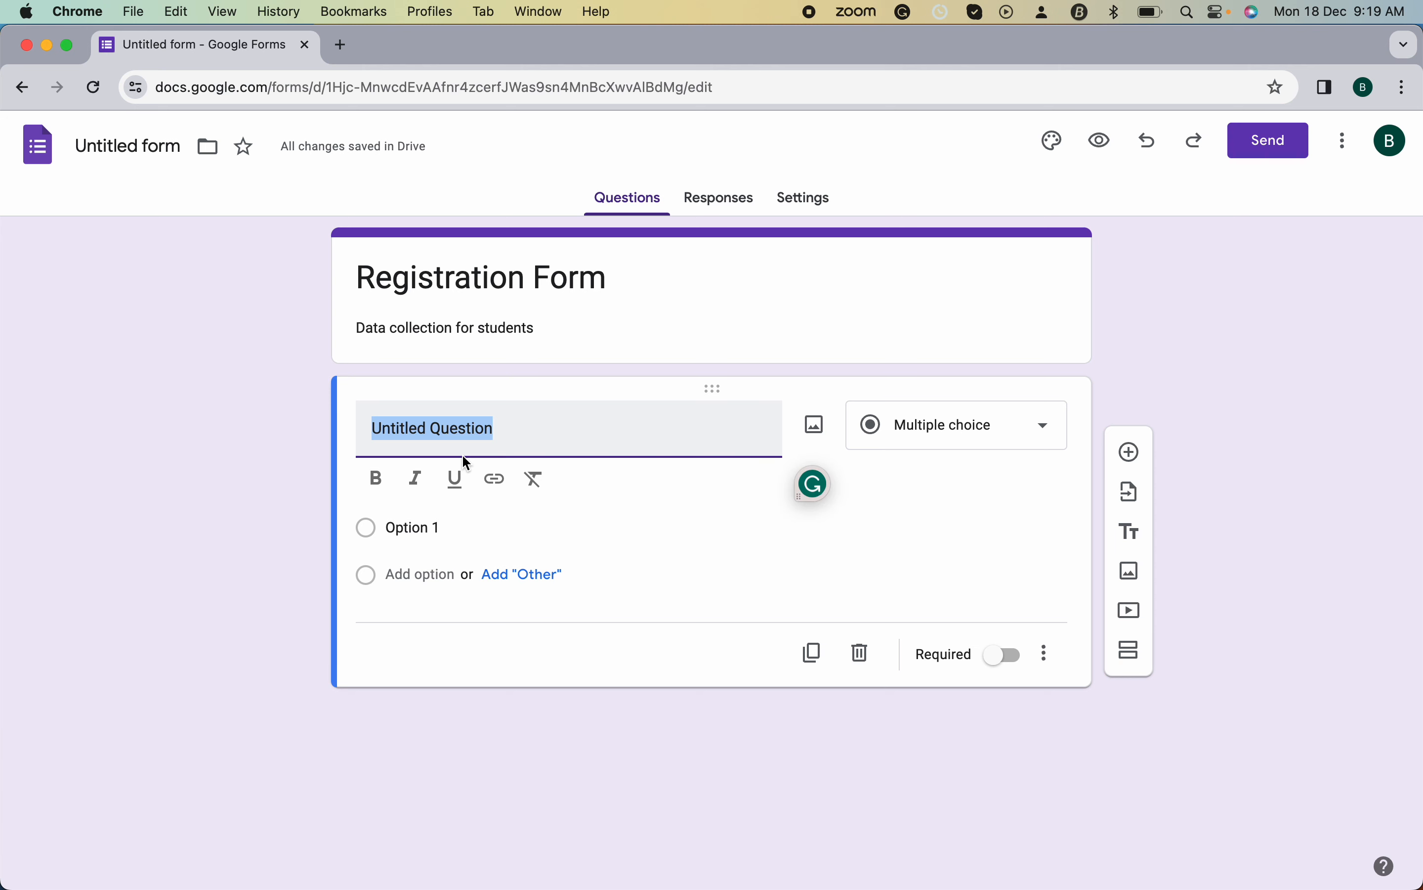
- Rename the first question 'Name', set it to Short answer, and mark it required
{"action": "type", "text": "nam"}
{"action": "key", "text": "BackSpace"}
{"action": "key", "text": "BackSpace"}
{"action": "key", "text": "BackSpace"}
{"action": "type", "text": "Name"}
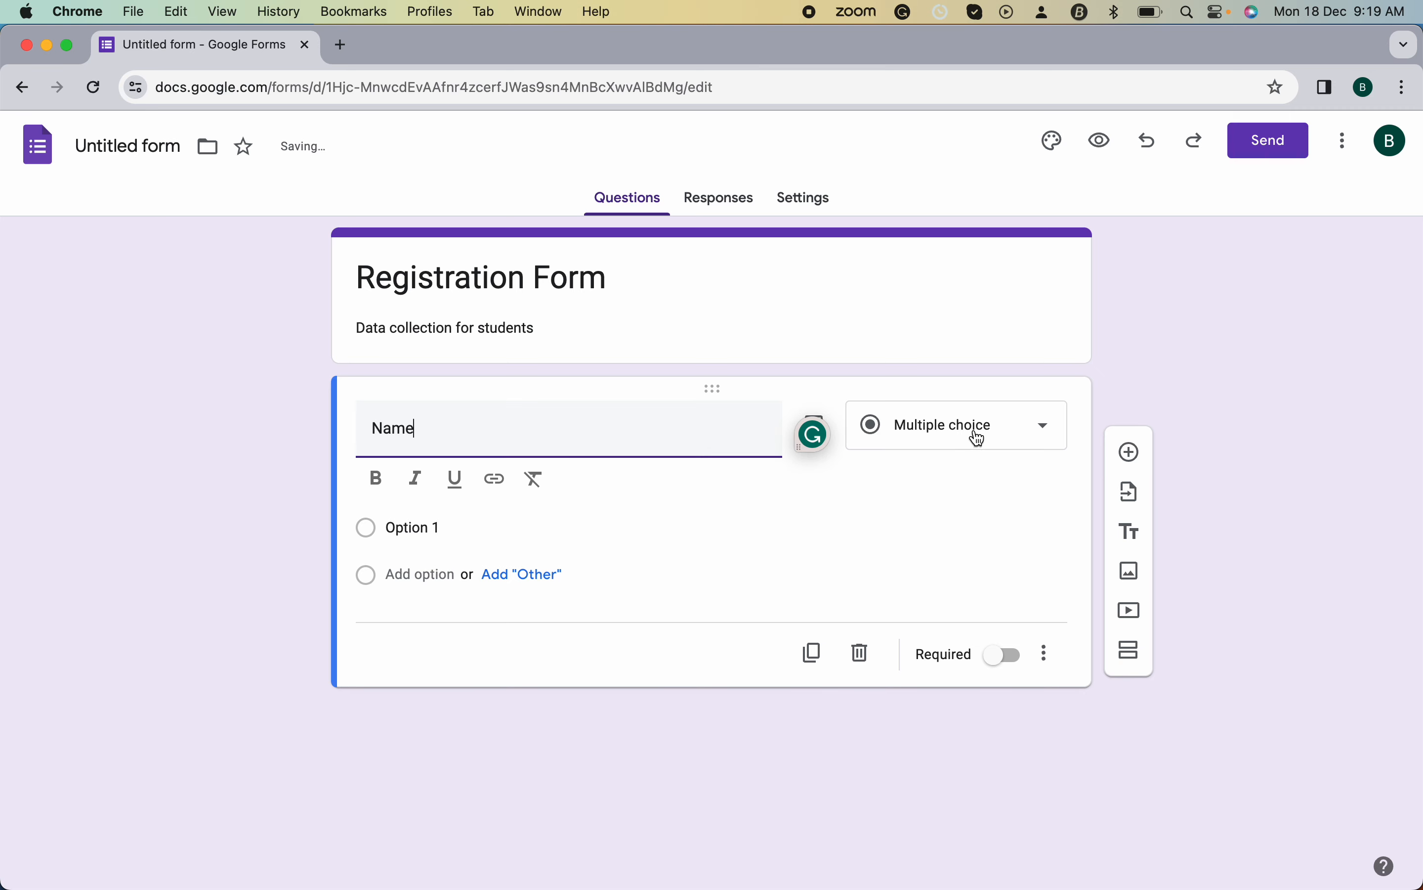
{"action": "left_click", "coordinate": [975, 435]}
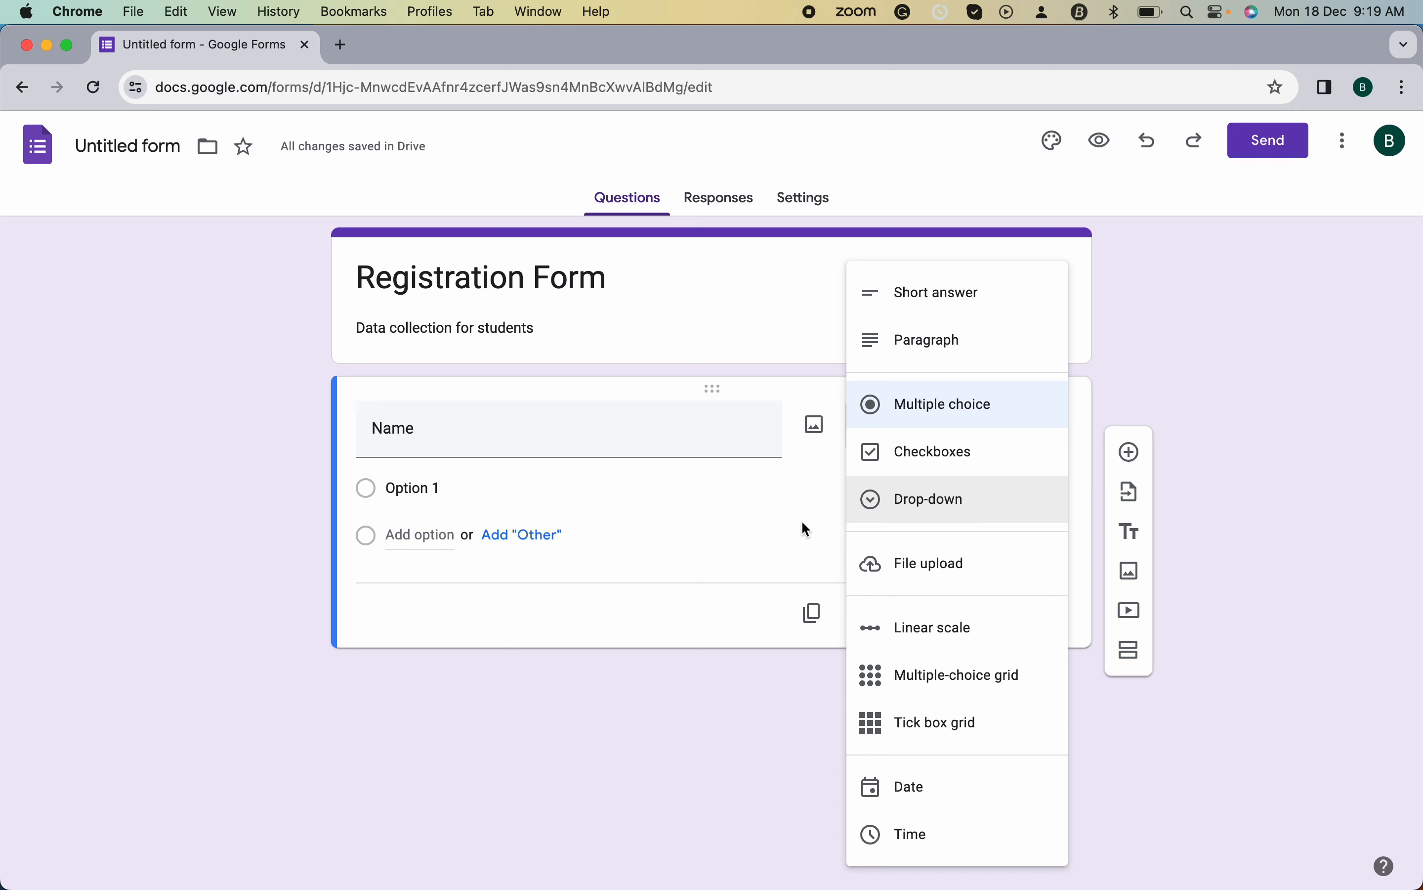
{"action": "left_click", "coordinate": [809, 525]}
{"action": "left_click", "coordinate": [968, 424]}
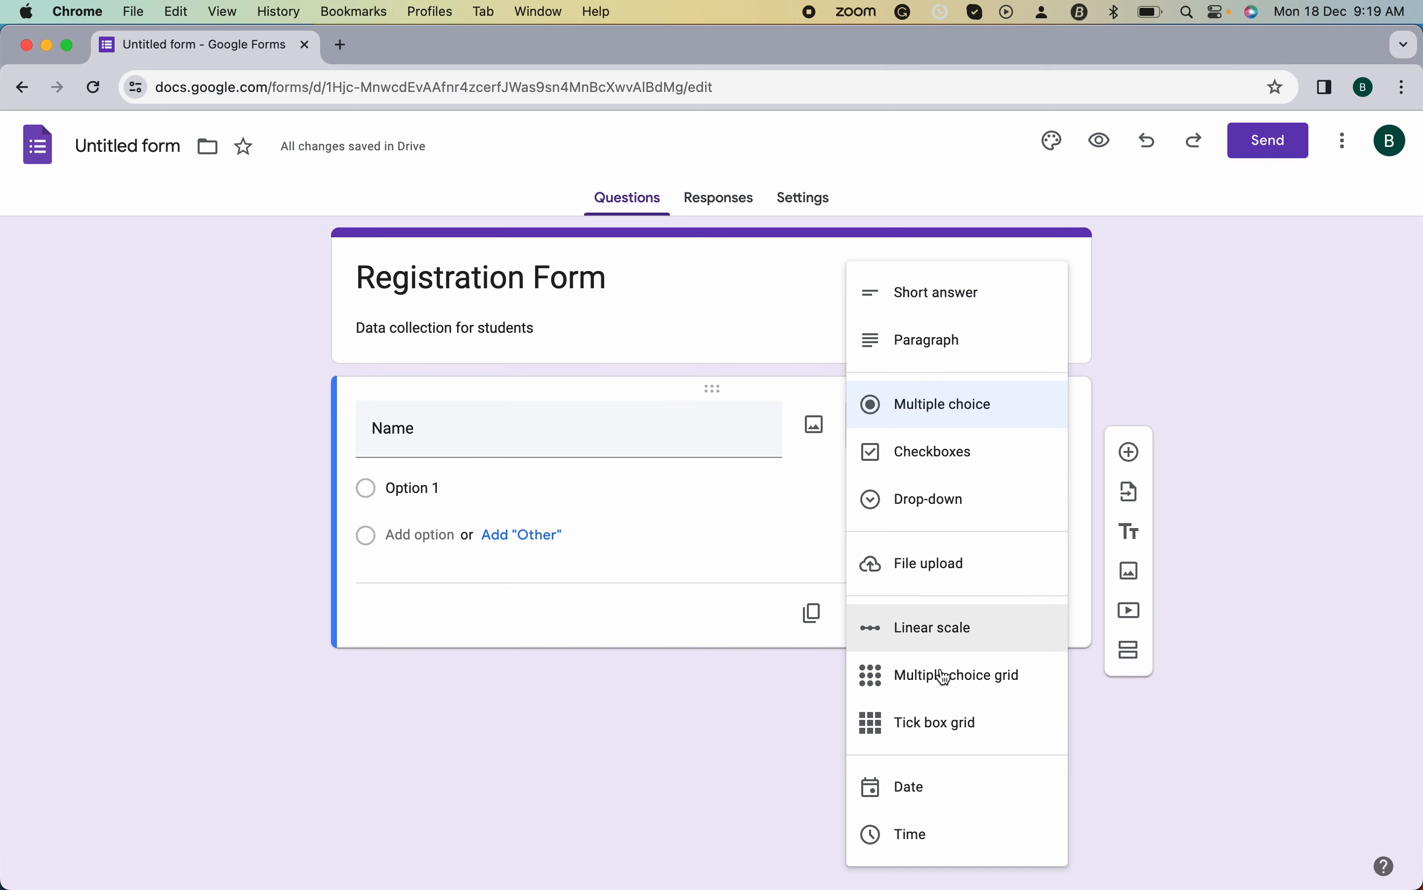
{"action": "left_click", "coordinate": [979, 309]}
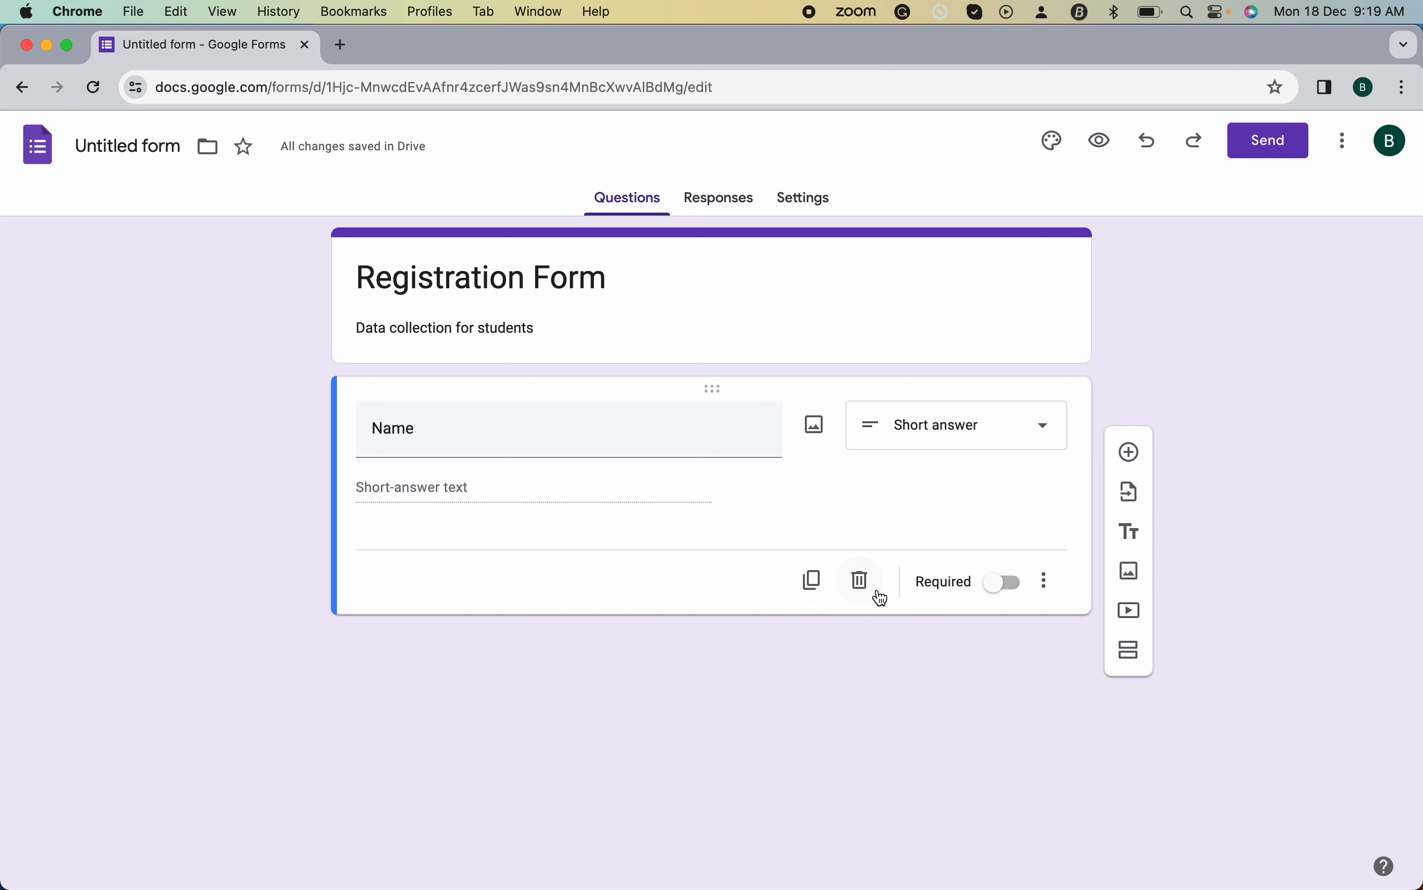
{"action": "left_click", "coordinate": [1009, 593]}
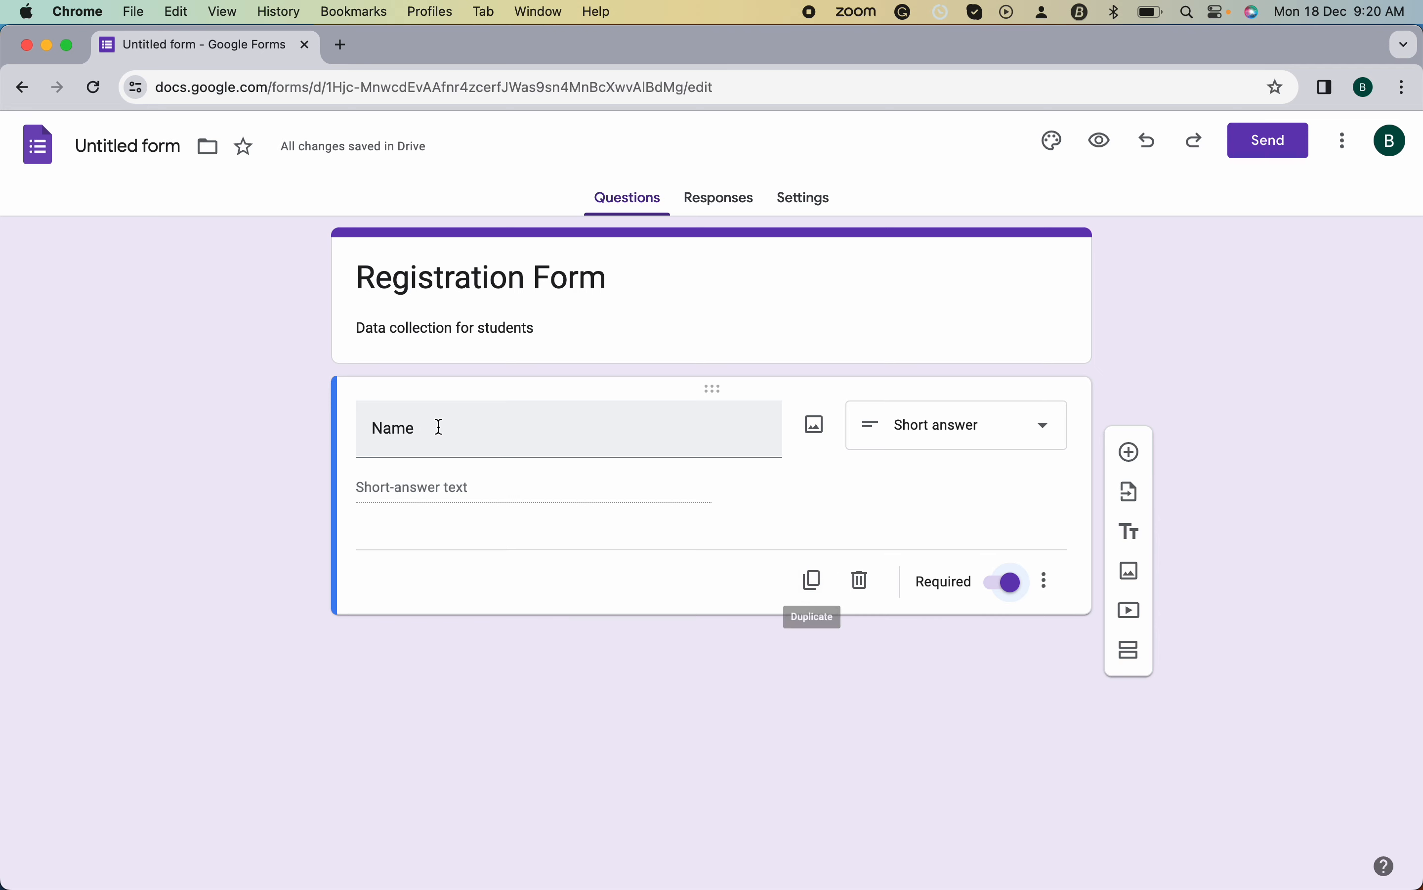
- Duplicate the Name question and rename the two copies 'First Name' and 'Last Name'
{"action": "left_click", "coordinate": [812, 583]}
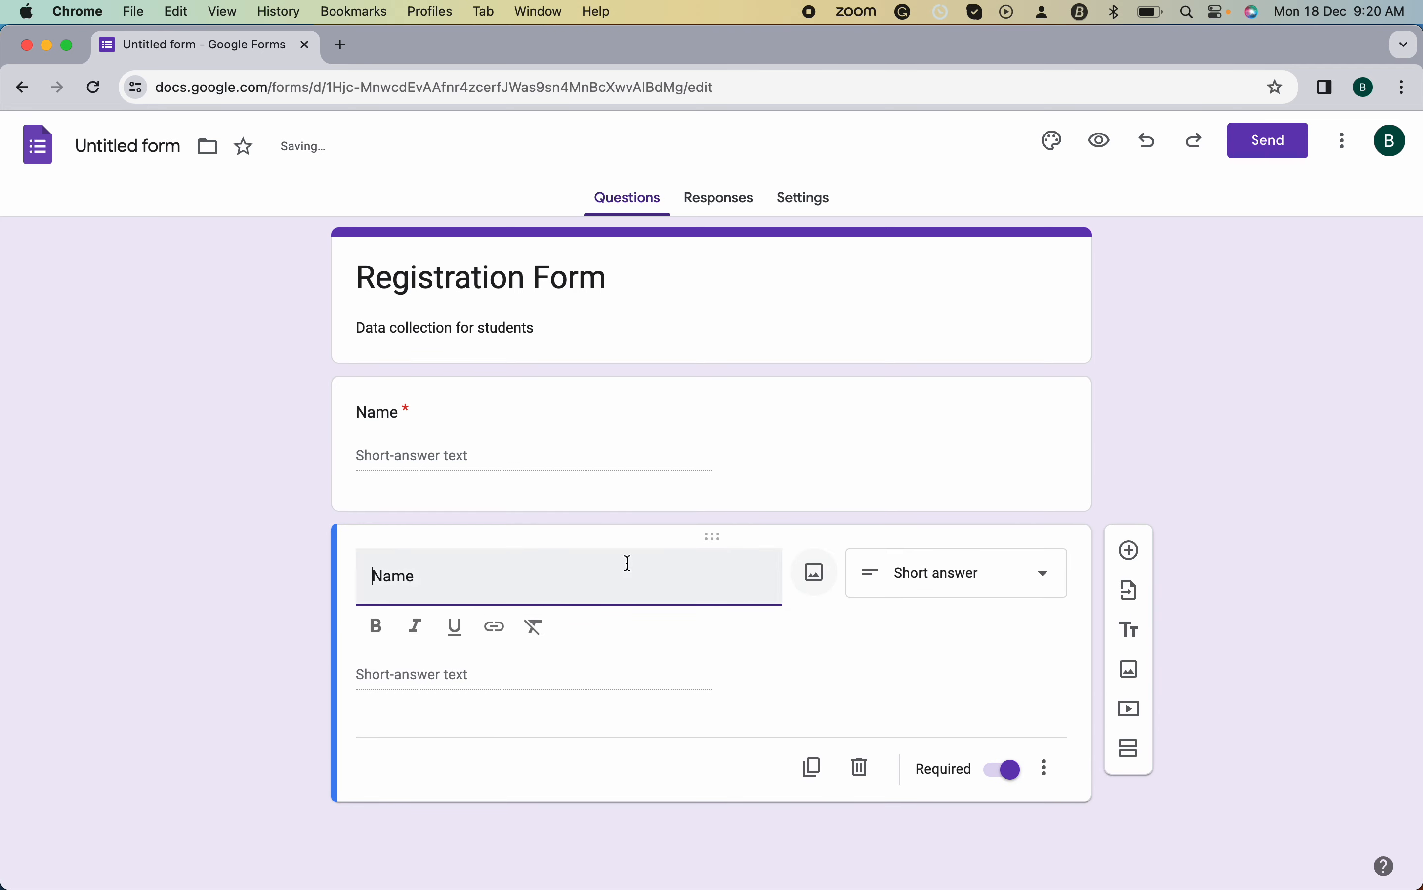
{"action": "left_click", "coordinate": [371, 398]}
{"action": "left_click", "coordinate": [372, 427]}
{"action": "type", "text": "Firs"}
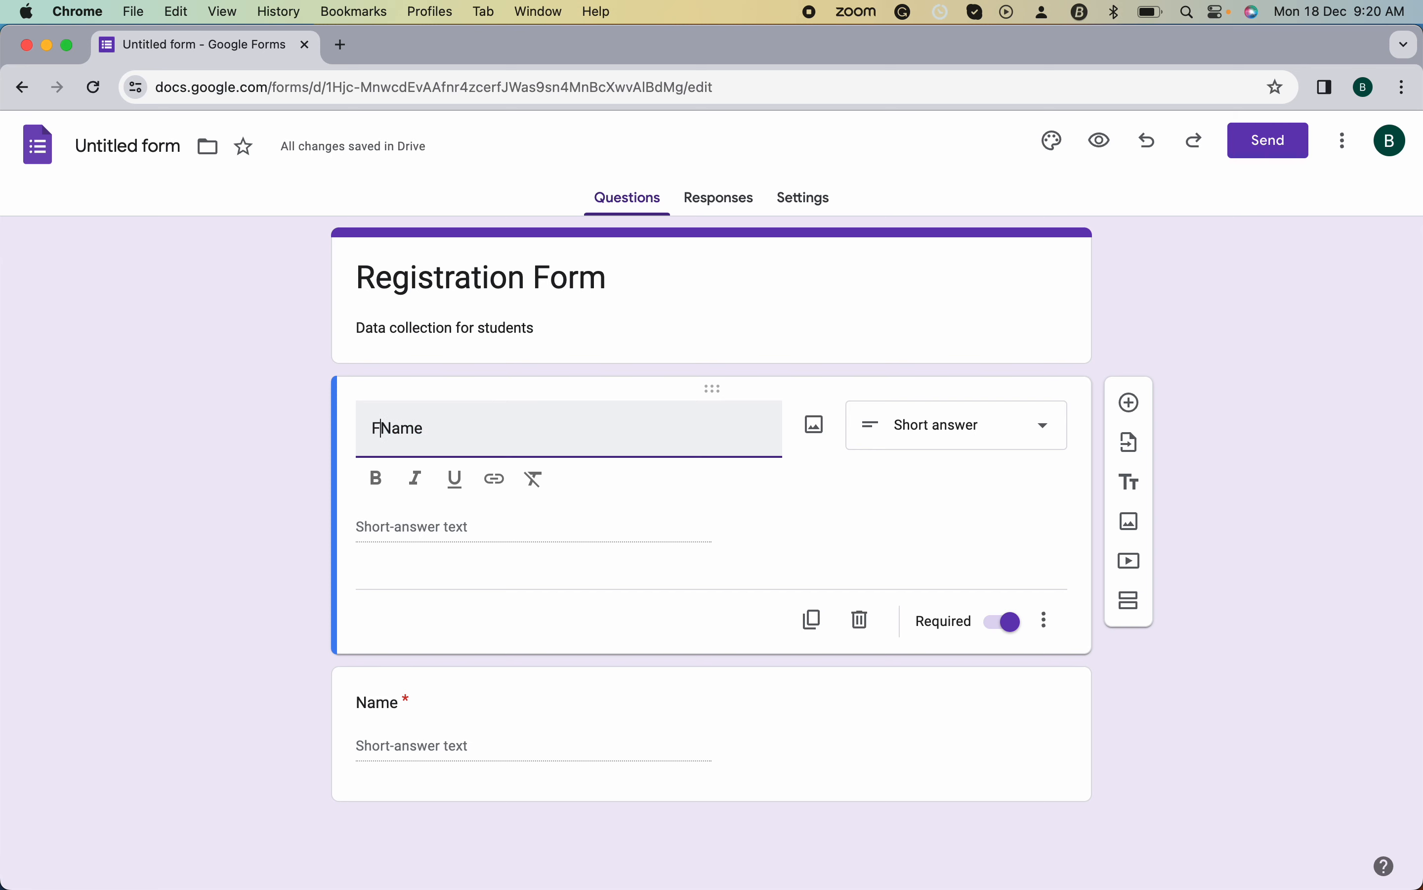
{"action": "type", "text": "t"}
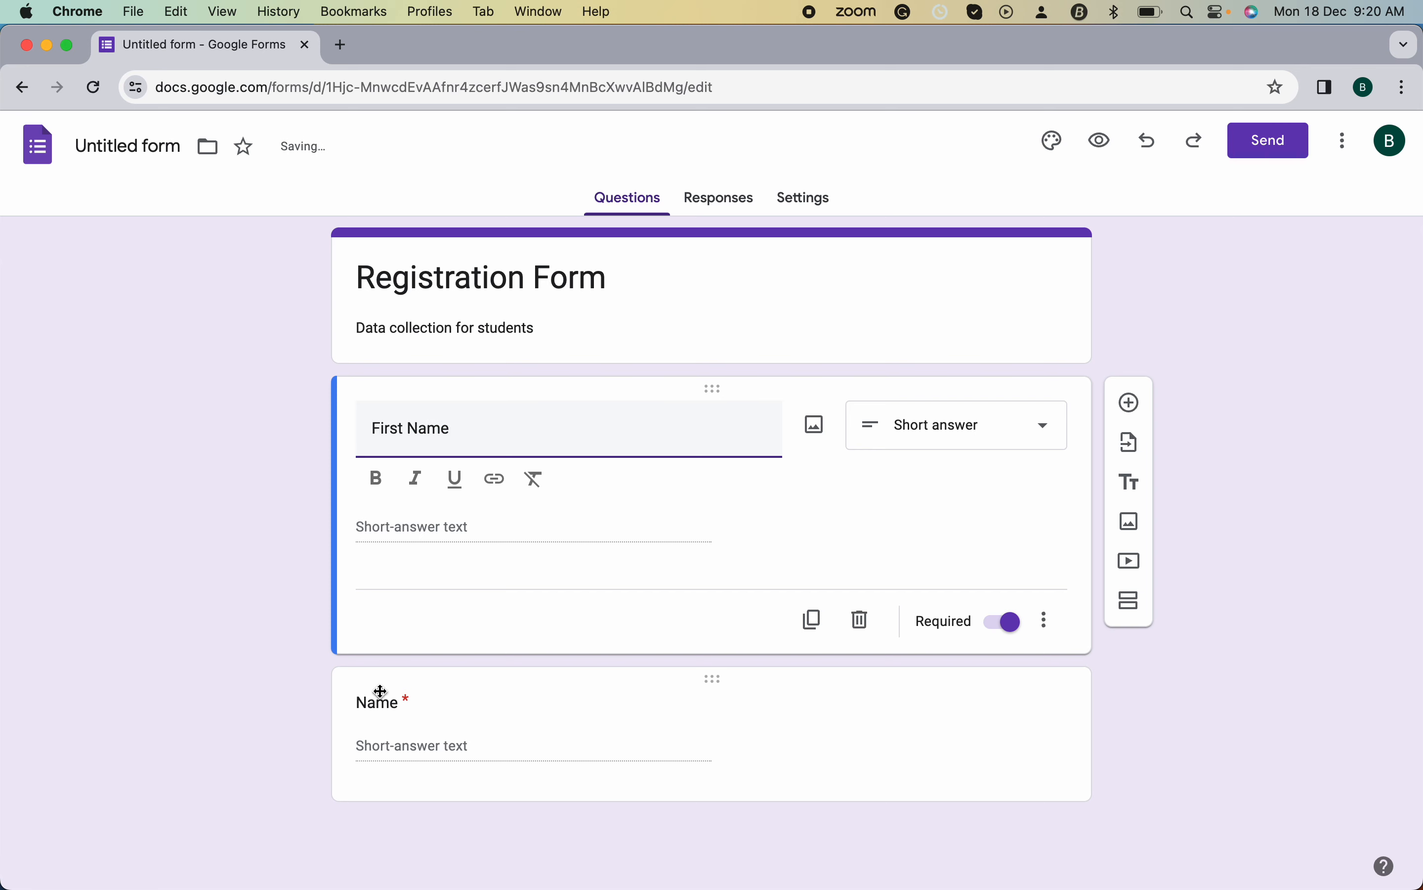
{"action": "left_click", "coordinate": [396, 748]}
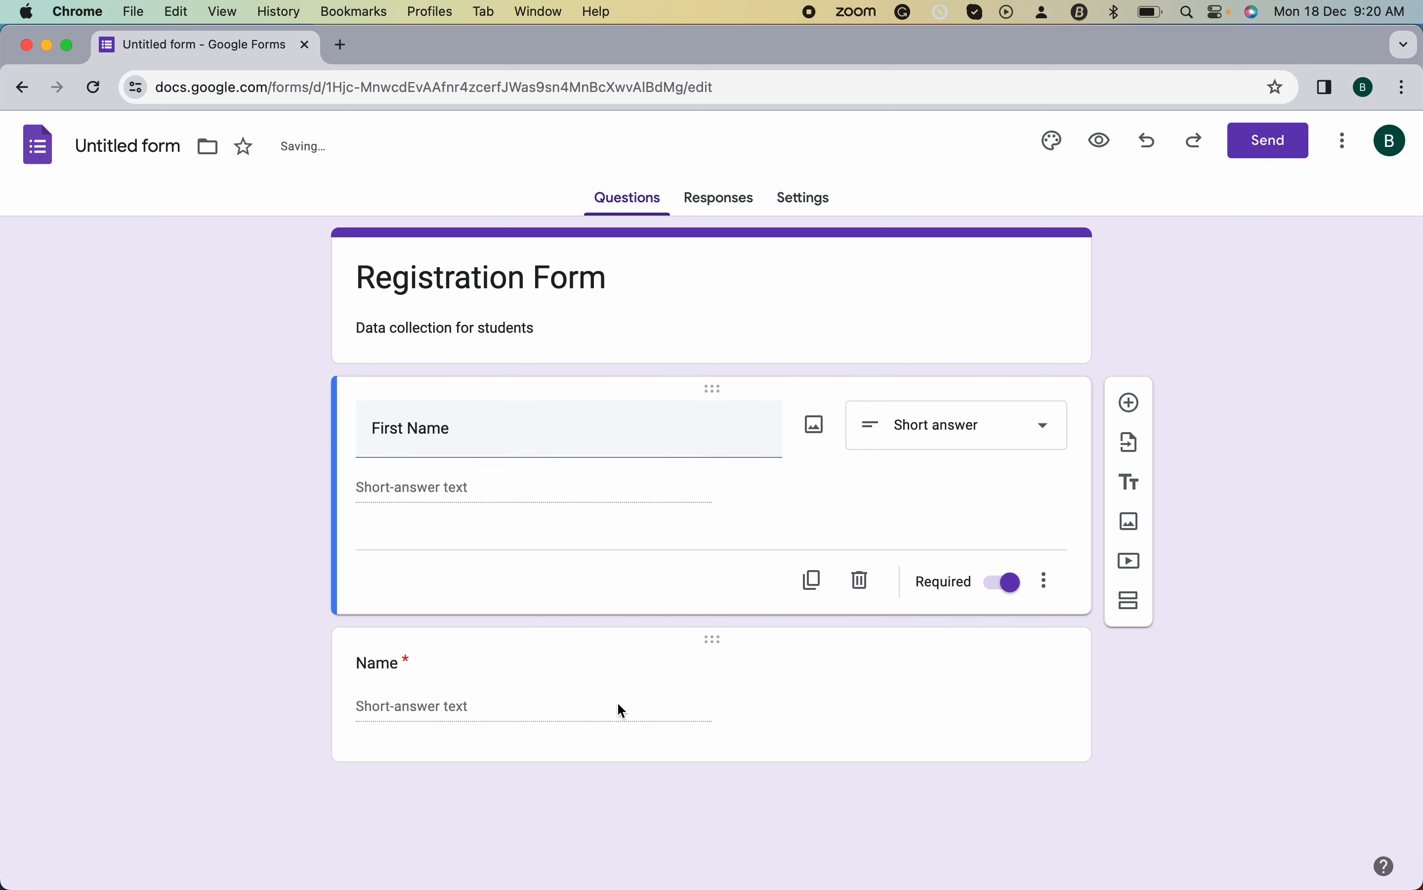
{"action": "left_click", "coordinate": [758, 724]}
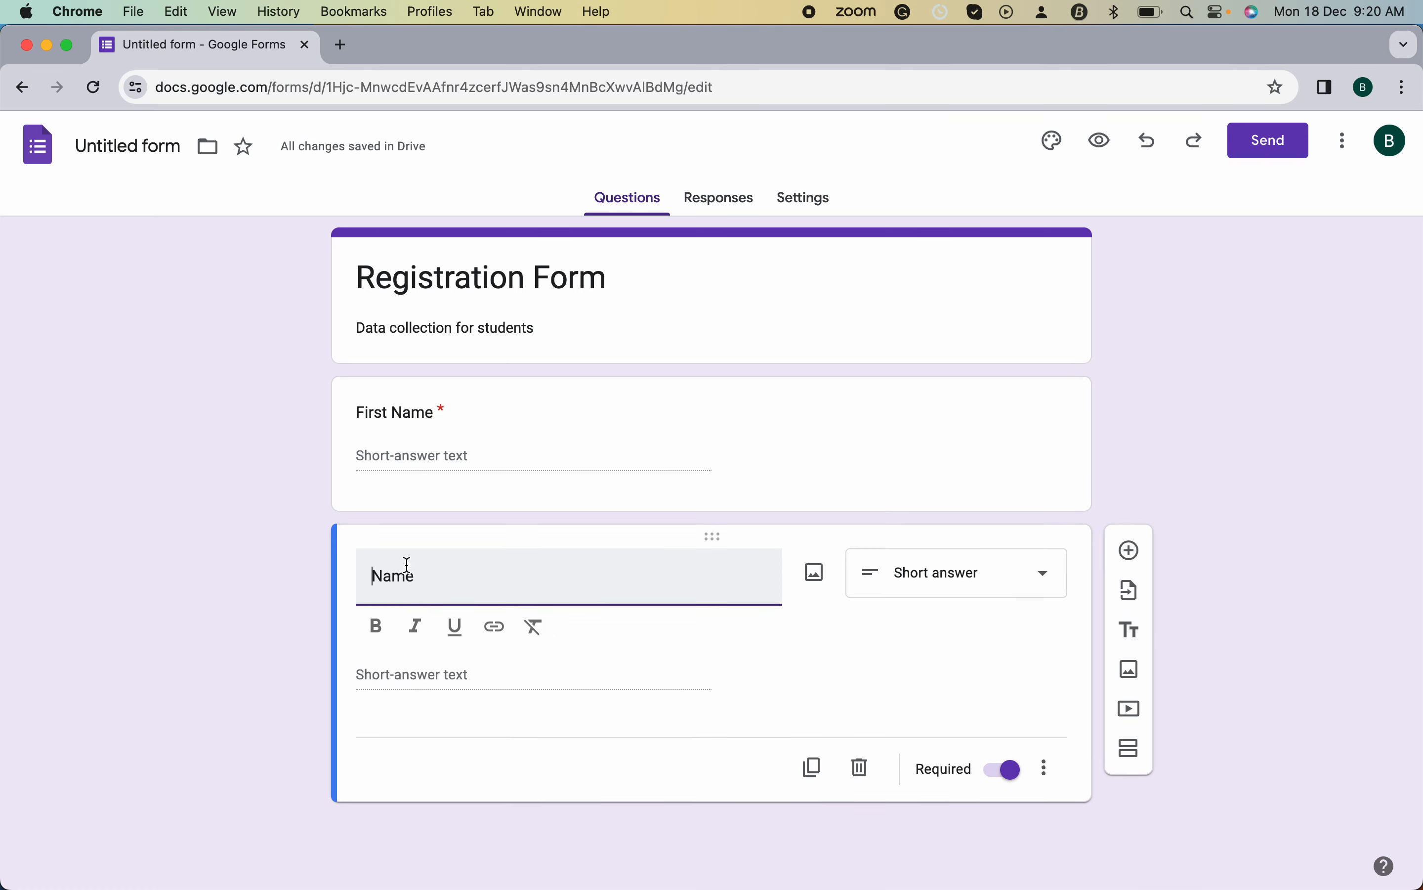
{"action": "type", "text": "Last"}
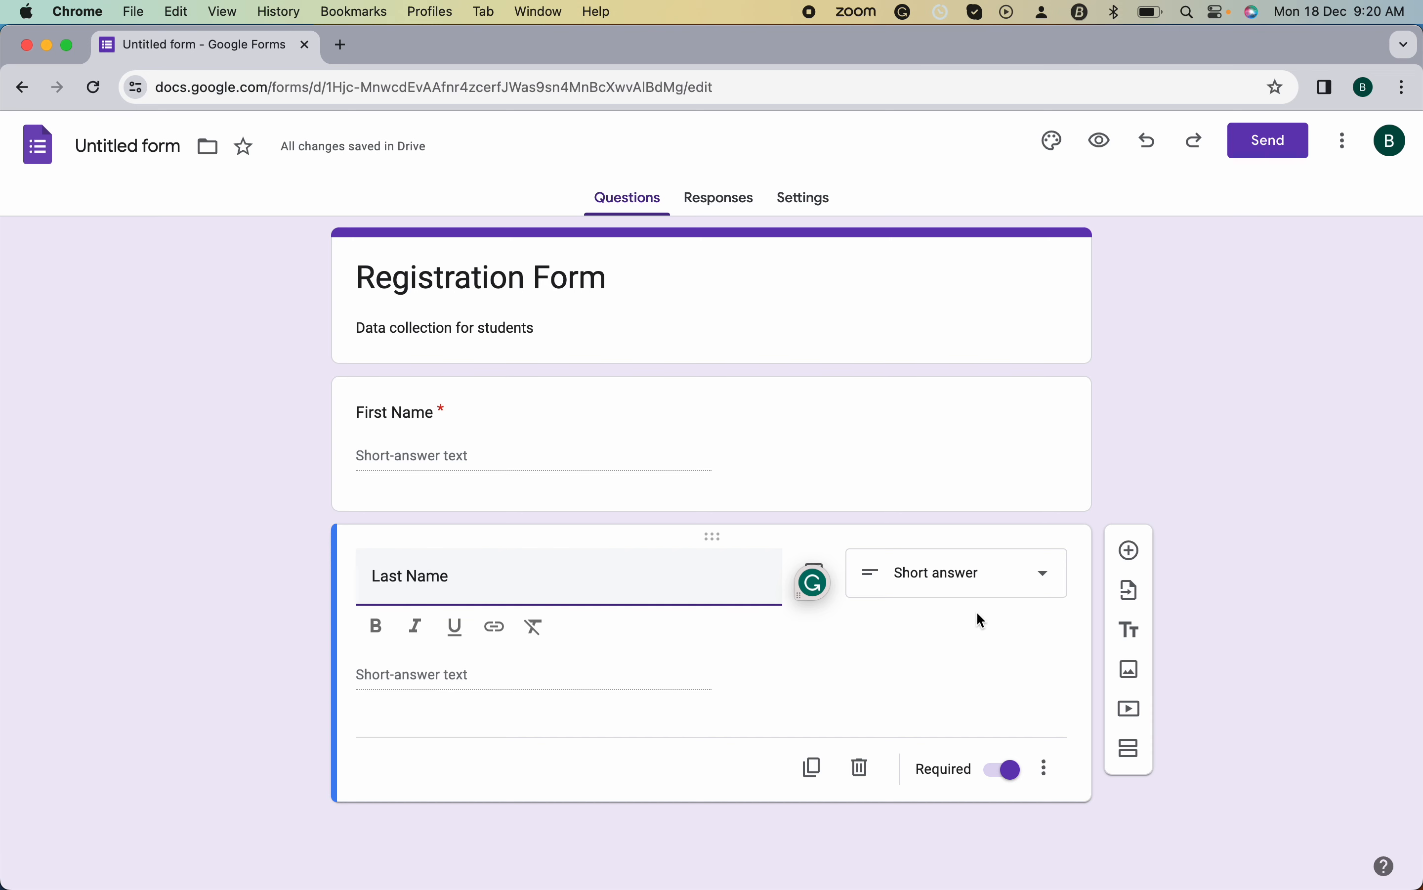
{"action": "left_click", "coordinate": [1133, 552]}
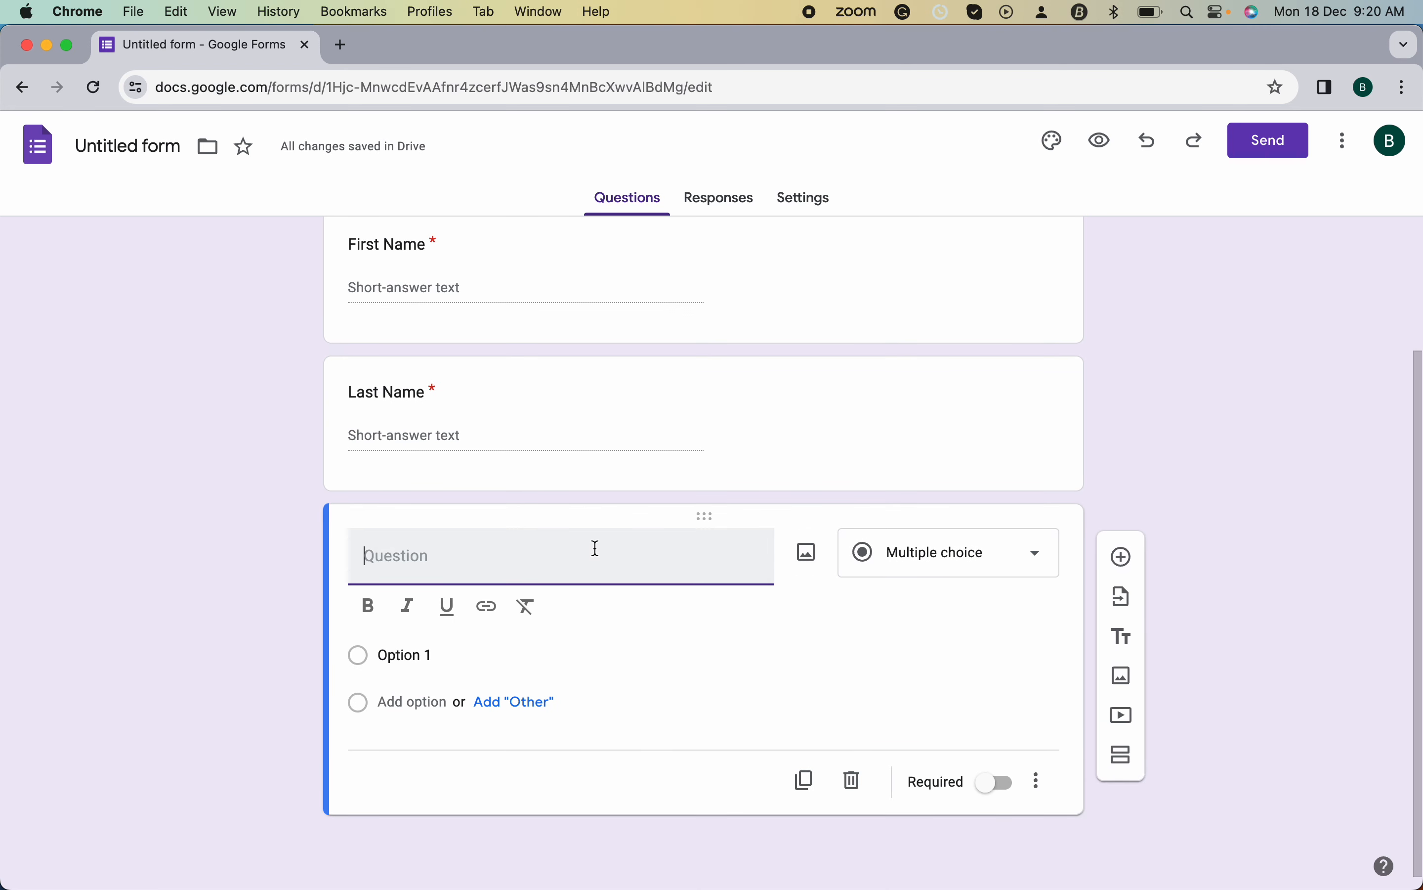
- Title the new multiple-choice question 'Gender' with options Male and Female, marked required
{"action": "type", "text": "Gender"}
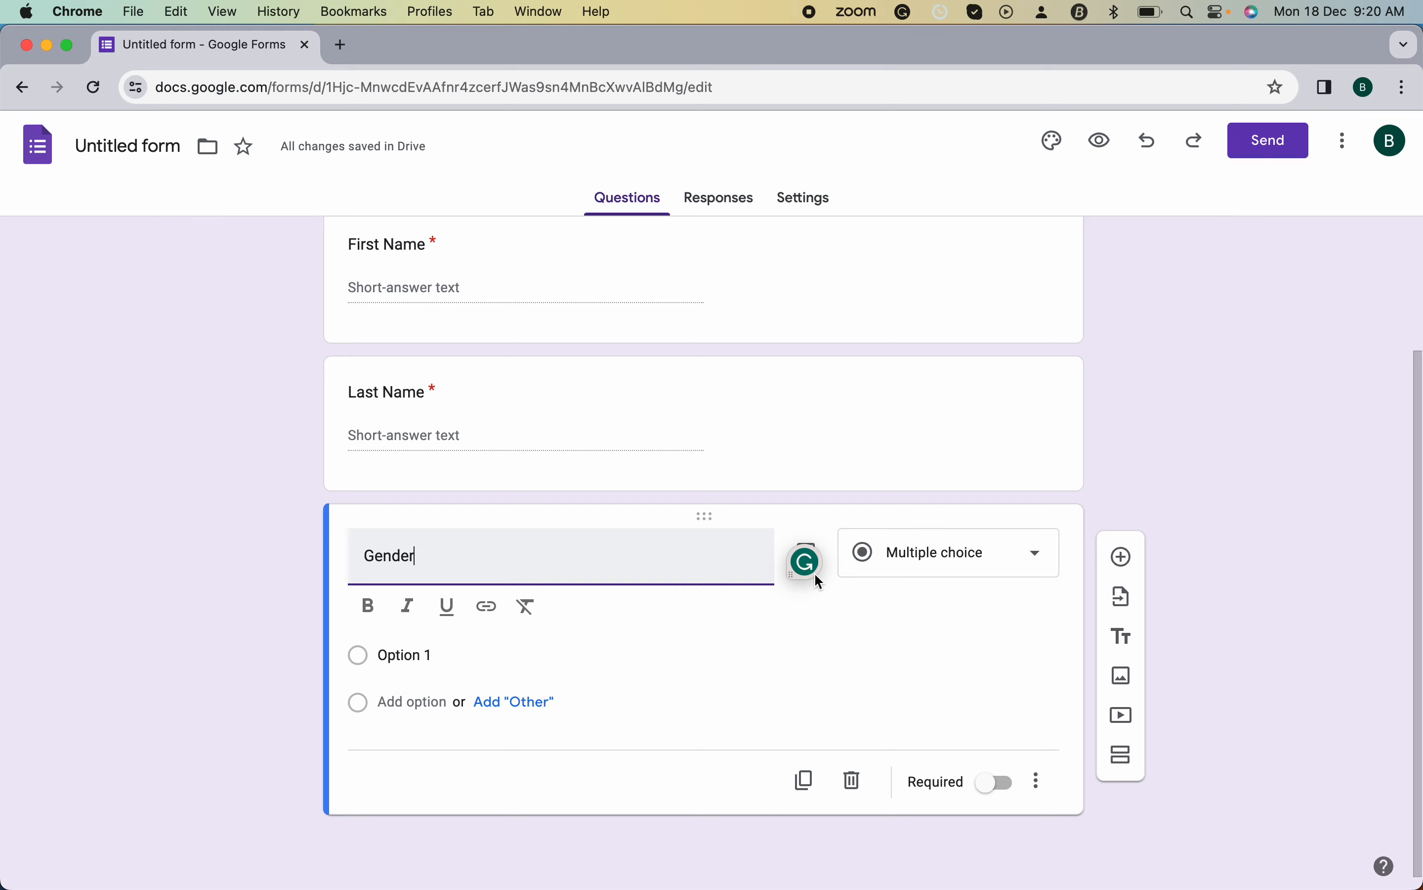
{"action": "left_click", "coordinate": [993, 557]}
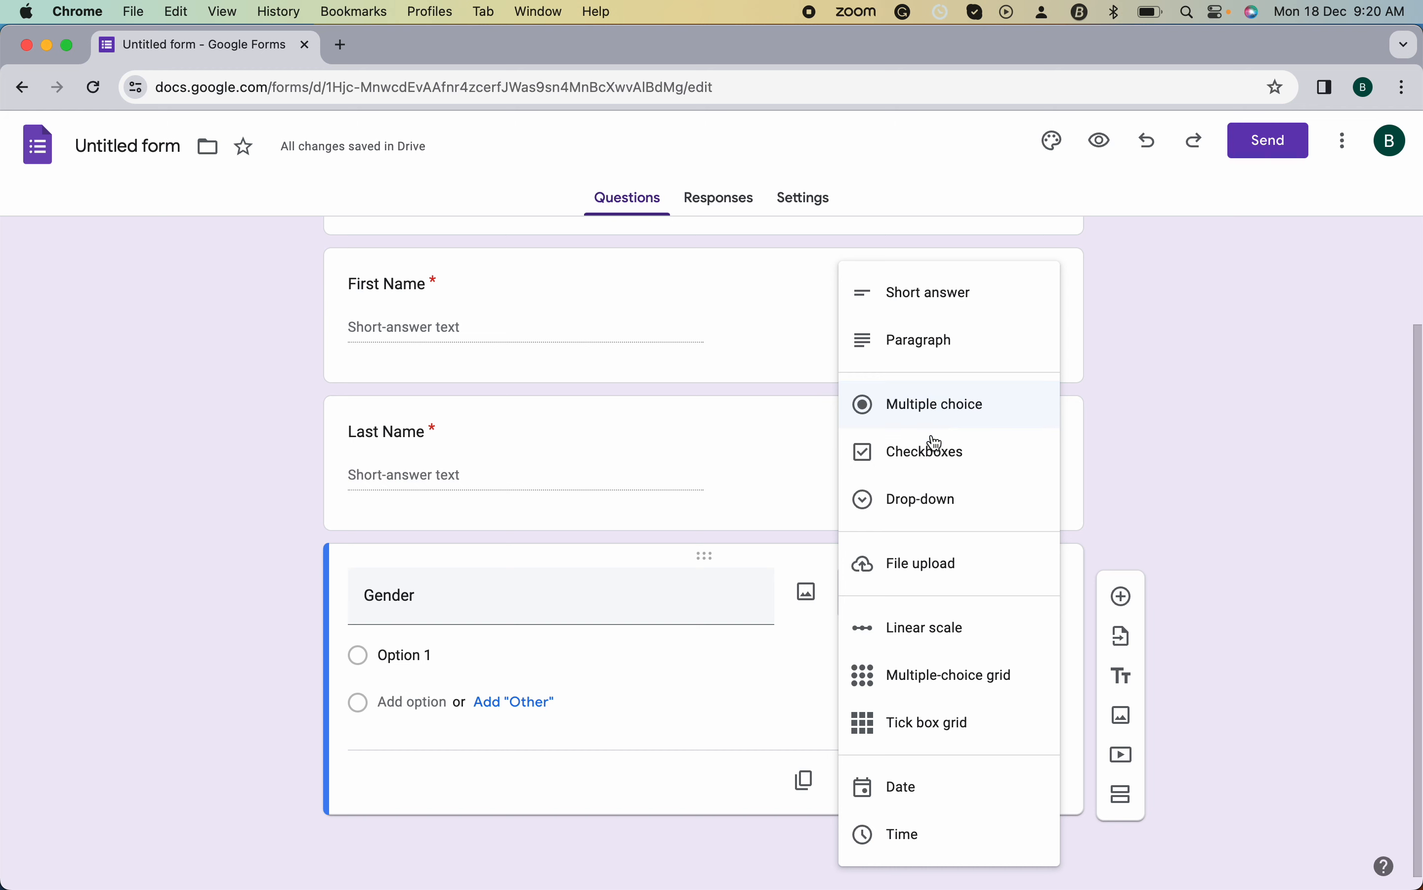
{"action": "left_click", "coordinate": [418, 653]}
{"action": "type", "text": "Male"}
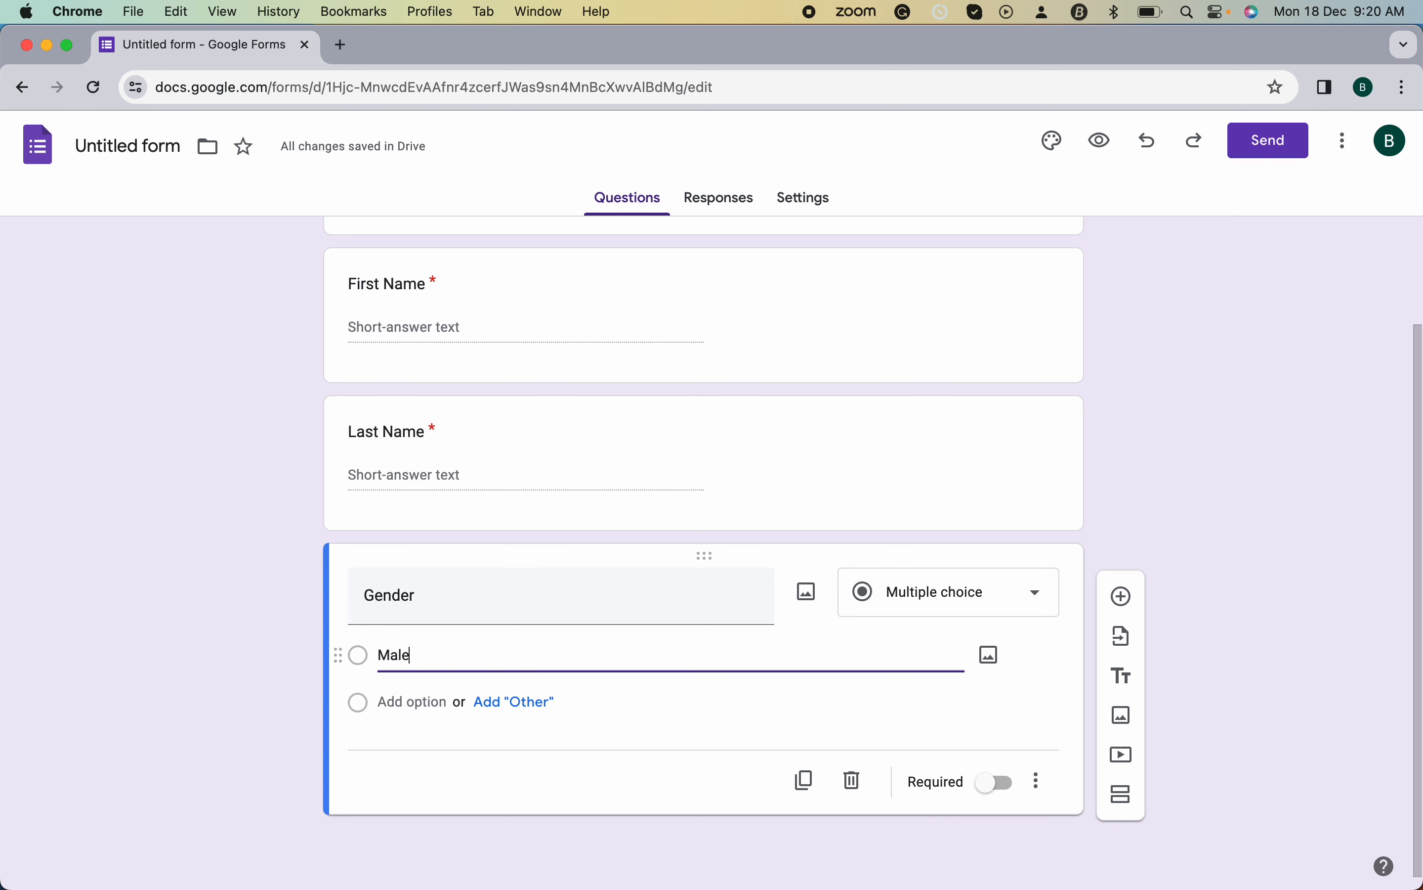
{"action": "left_click", "coordinate": [415, 702]}
{"action": "type", "text": "Female"}
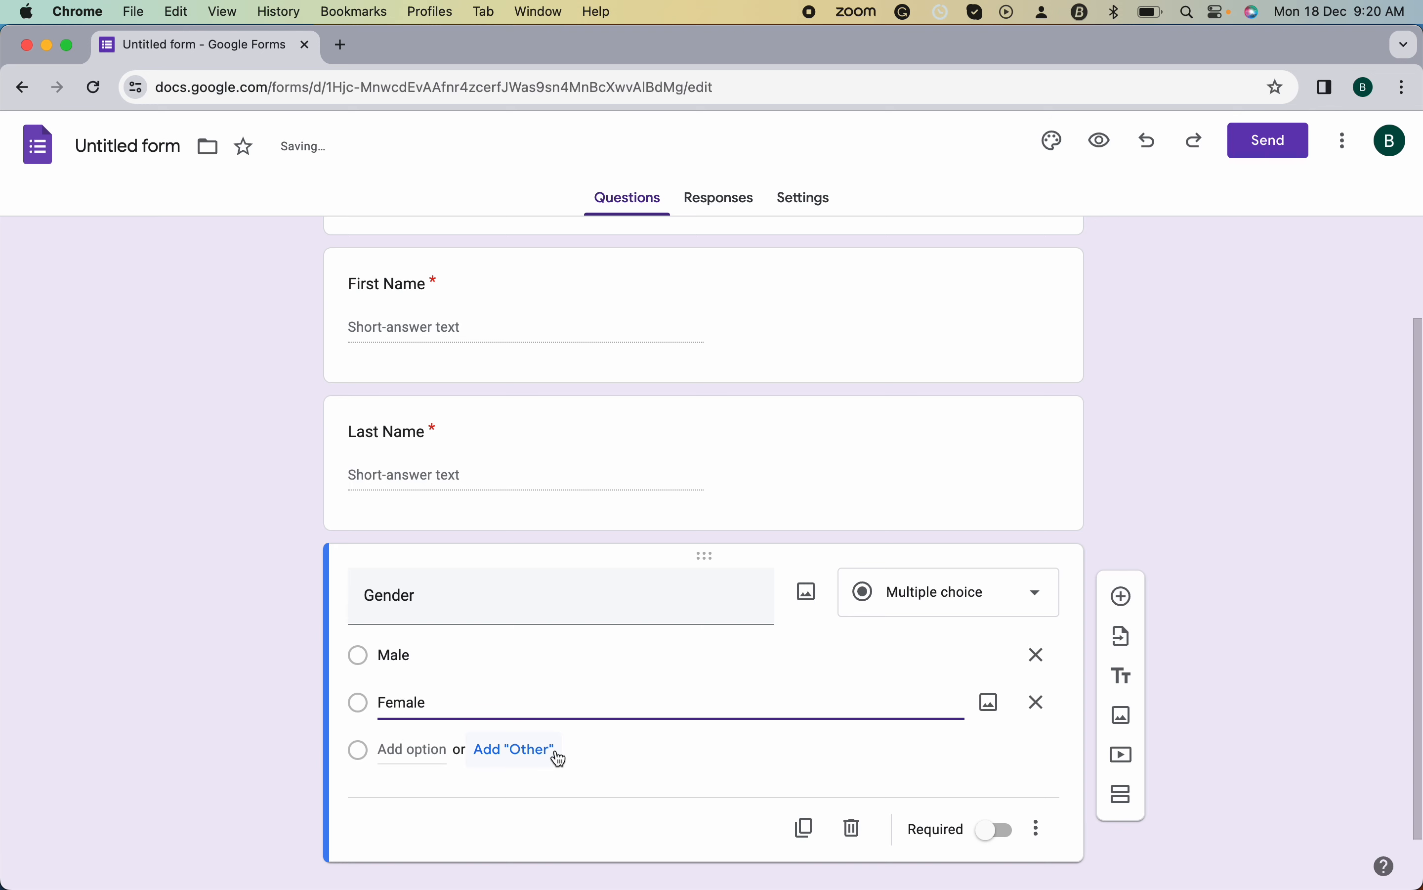
{"action": "scroll", "coordinate": [559, 759], "scroll_direction": "down", "scroll_amount": 1}
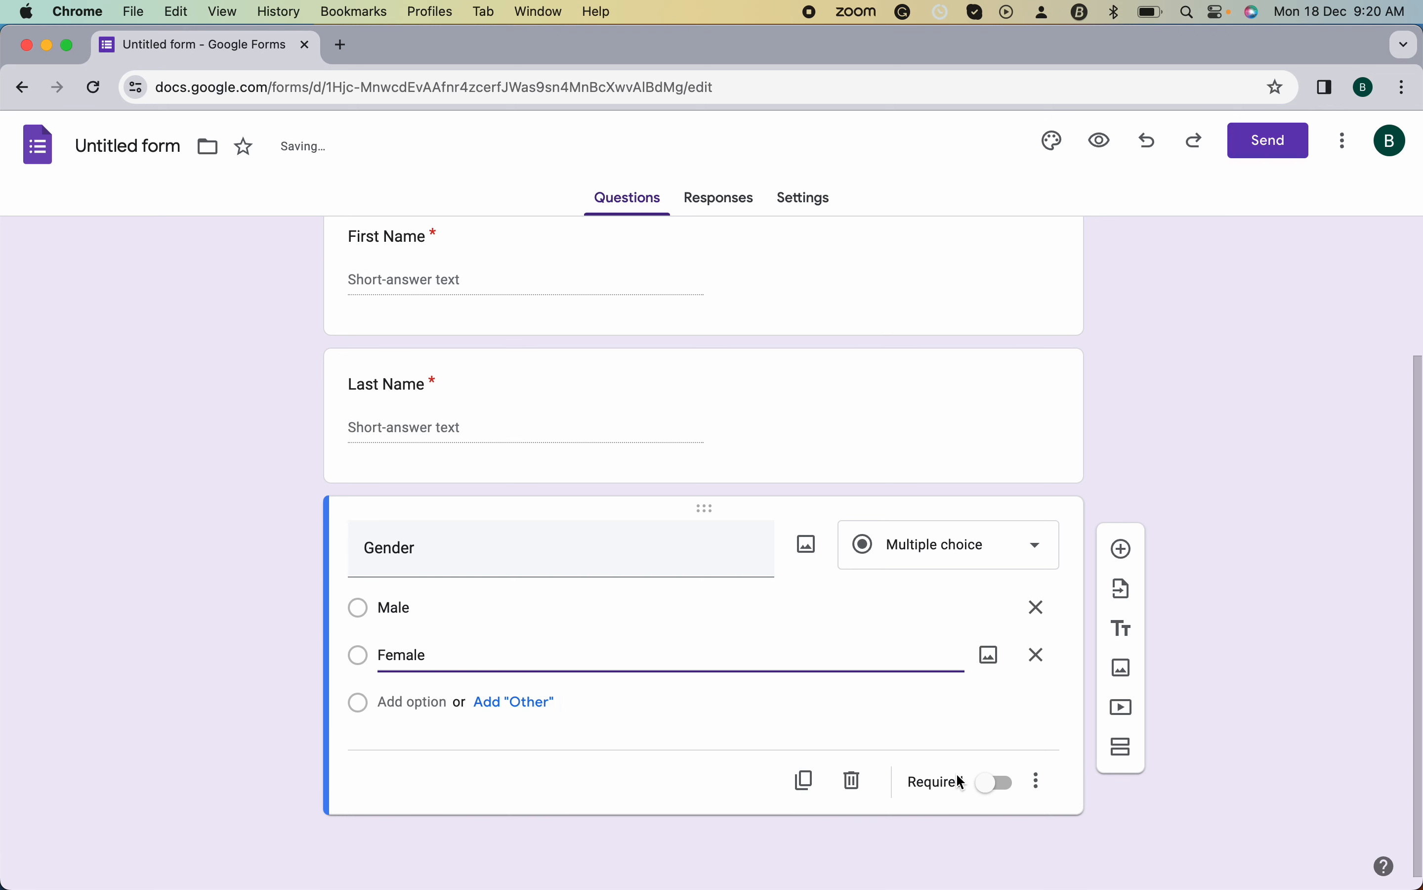
{"action": "left_click", "coordinate": [994, 785]}
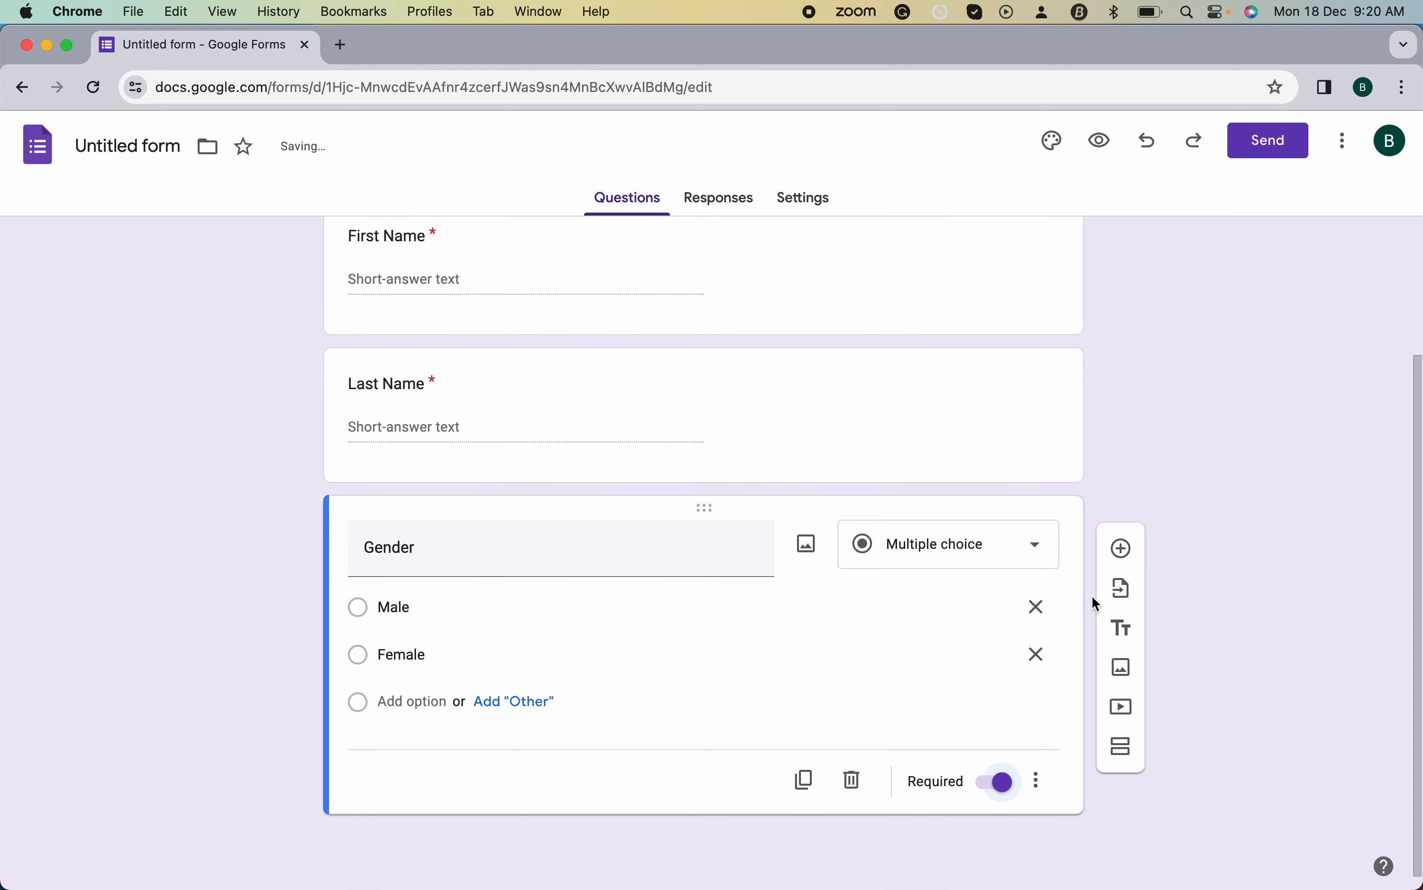
{"action": "left_click", "coordinate": [1123, 550]}
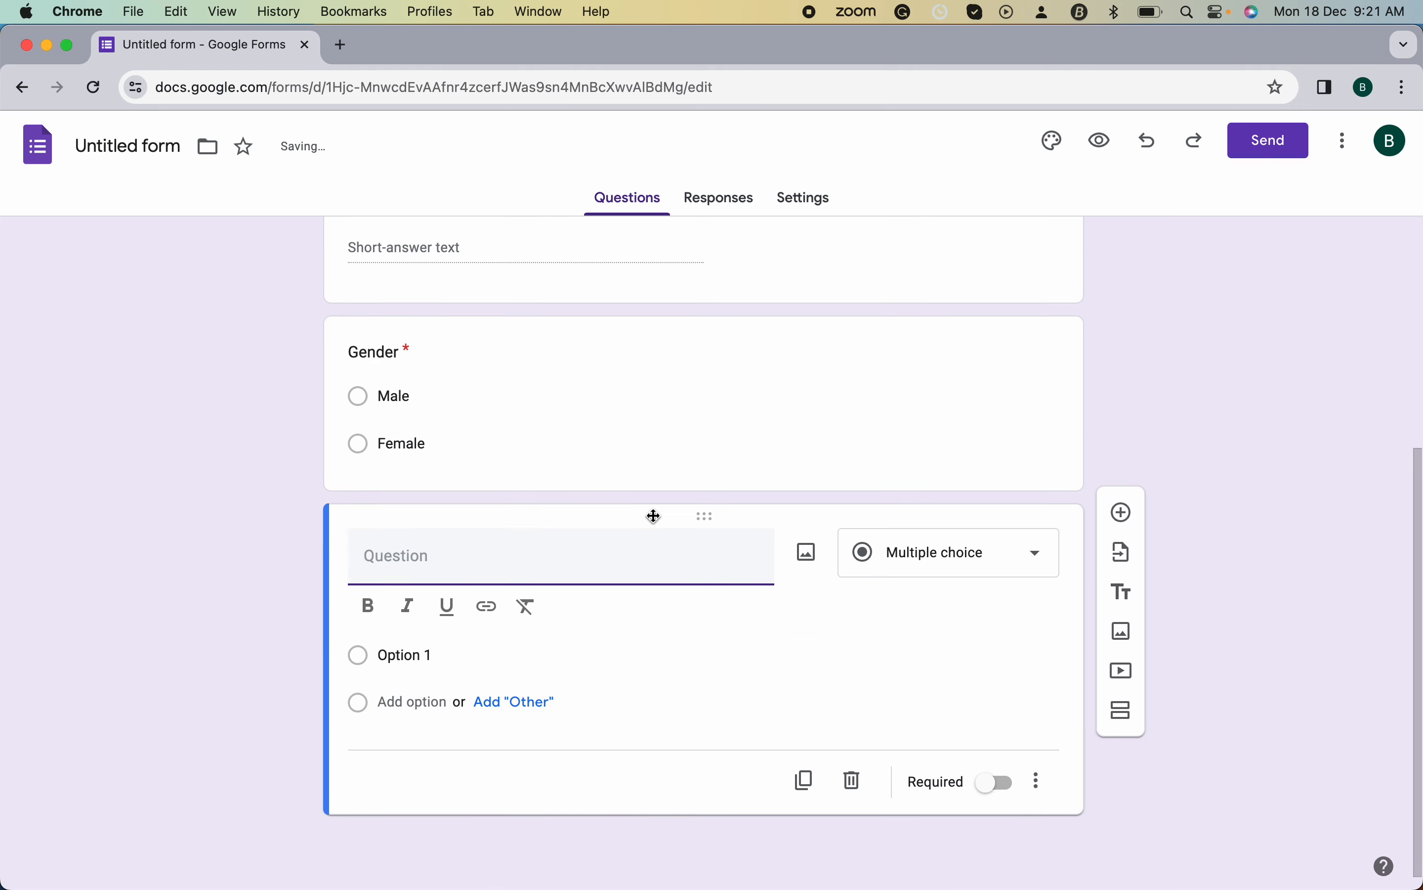
- Title the question 'City', make it a drop-down, and add Mumbai, Ahmedabad and Surat
{"action": "type", "text": "City"}
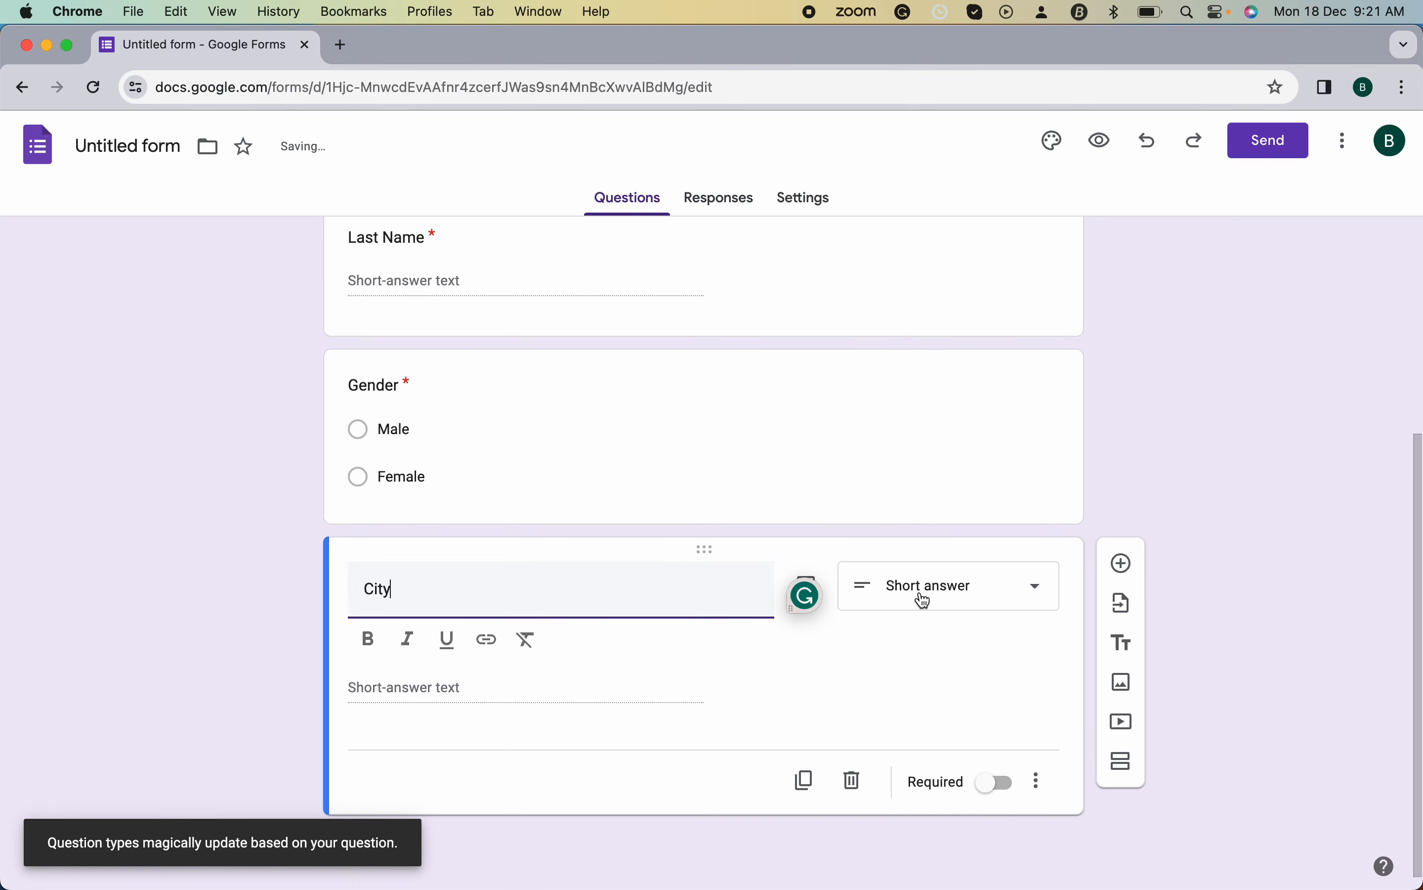
{"action": "left_click", "coordinate": [940, 600]}
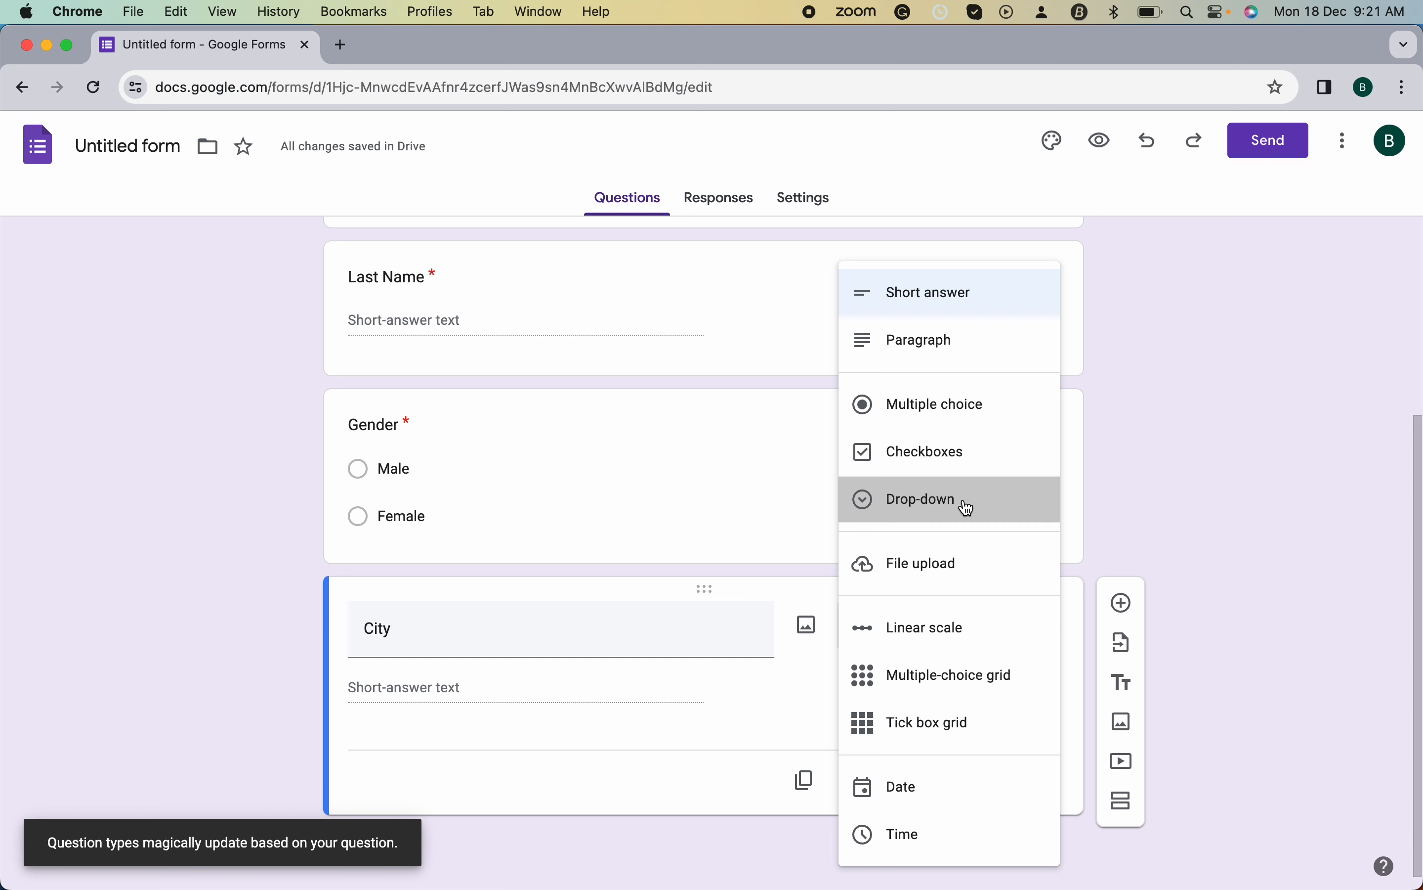
{"action": "left_click", "coordinate": [965, 504]}
{"action": "left_click", "coordinate": [394, 655]}
{"action": "type", "text": "Mumbai"}
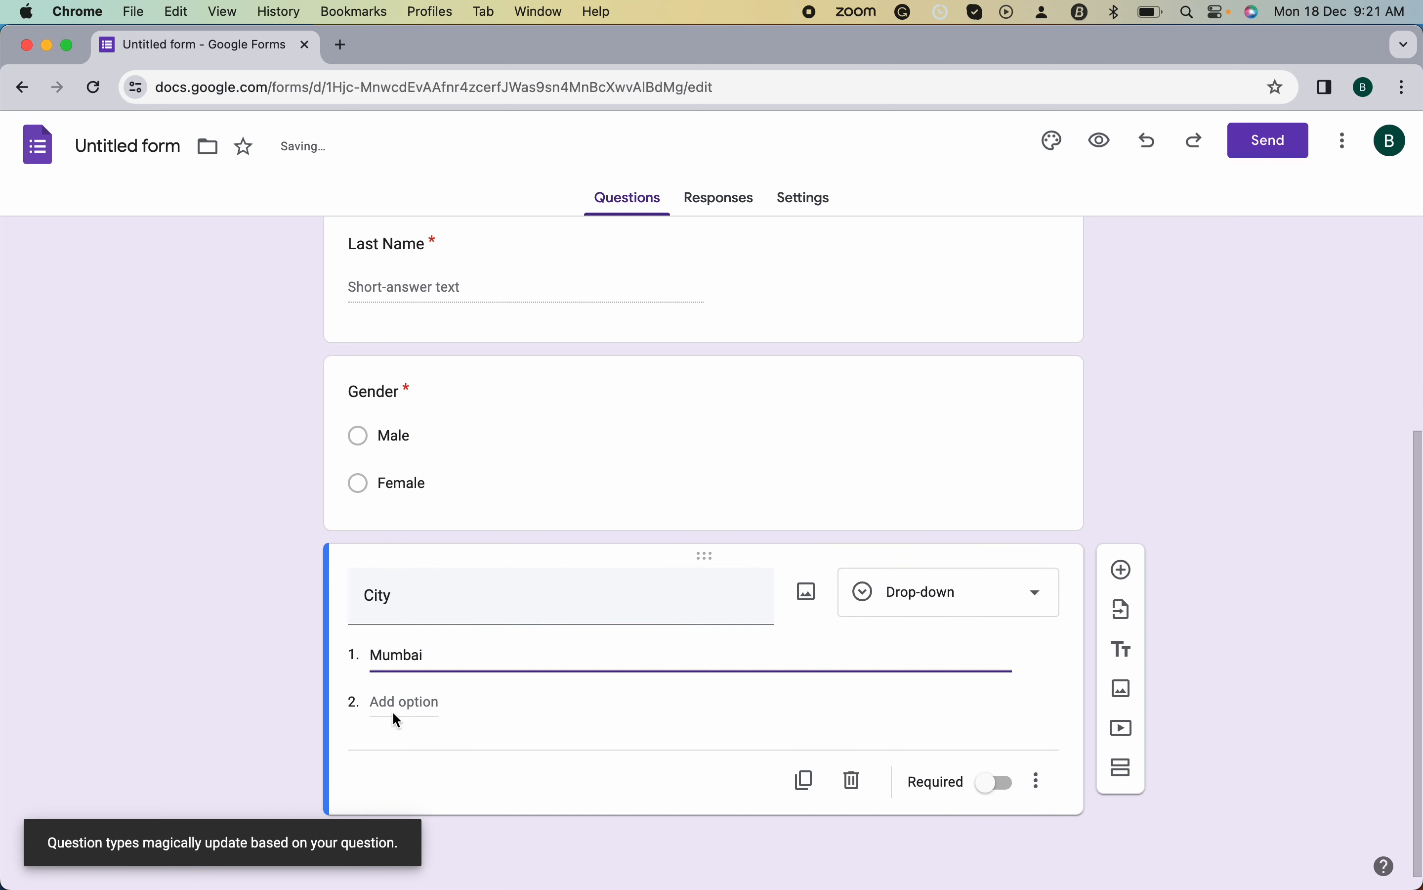
{"action": "left_click", "coordinate": [403, 703]}
{"action": "type", "text": "Ahmedaba"}
{"action": "key", "text": "Return"}
{"action": "type", "text": "Surat"}
- Add the Pune, Chennai and Delhi options and mark the City question required
{"action": "left_click", "coordinate": [416, 796]}
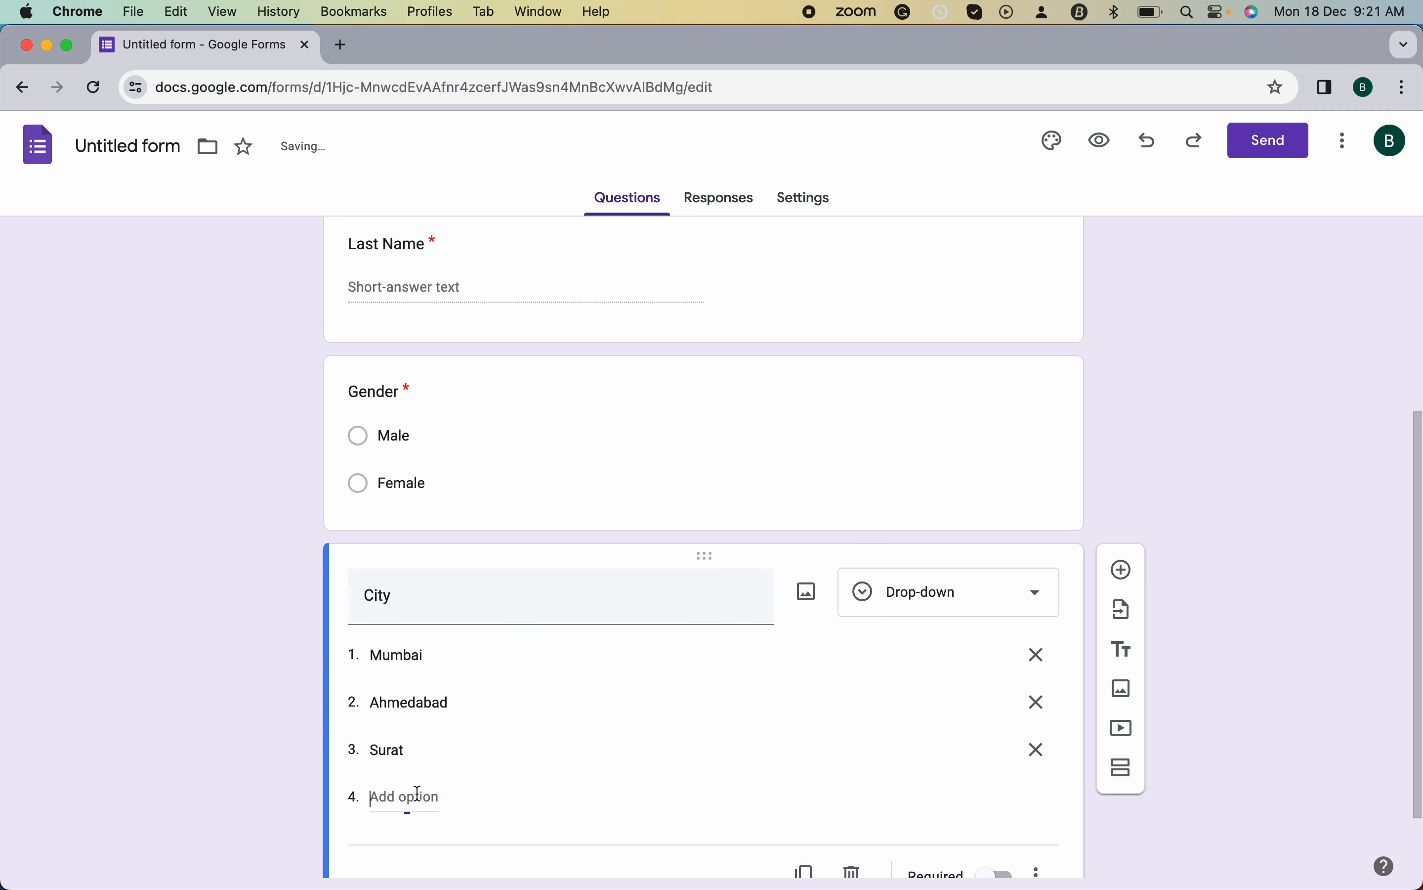
{"action": "type", "text": "Pune"}
{"action": "scroll", "coordinate": [432, 705], "scroll_direction": "down", "scroll_amount": 3}
{"action": "left_click", "coordinate": [432, 705]}
{"action": "type", "text": "Chennai"}
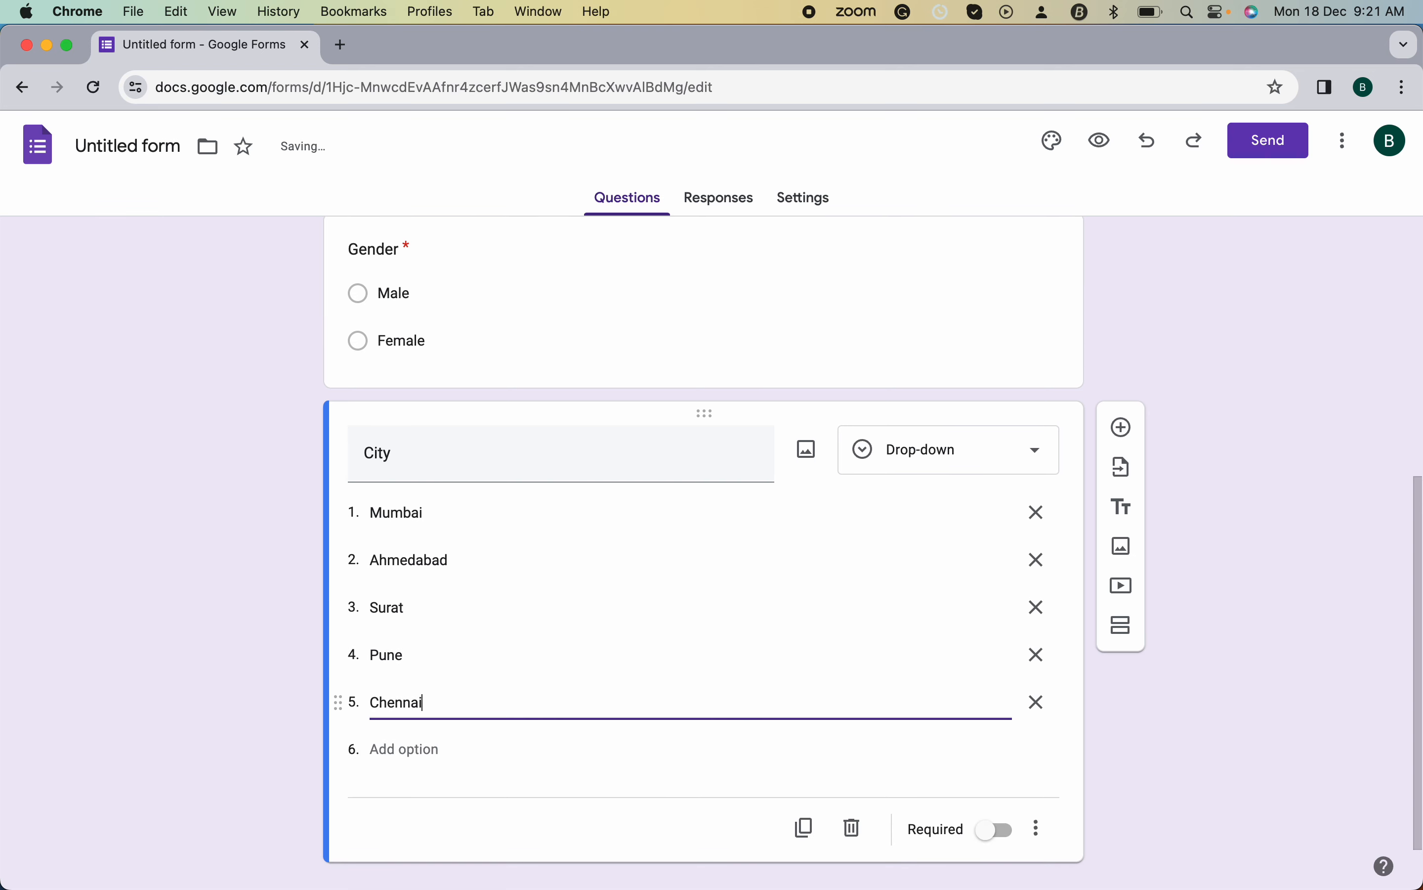
{"action": "left_click", "coordinate": [411, 753]}
{"action": "type", "text": "Delhi"}
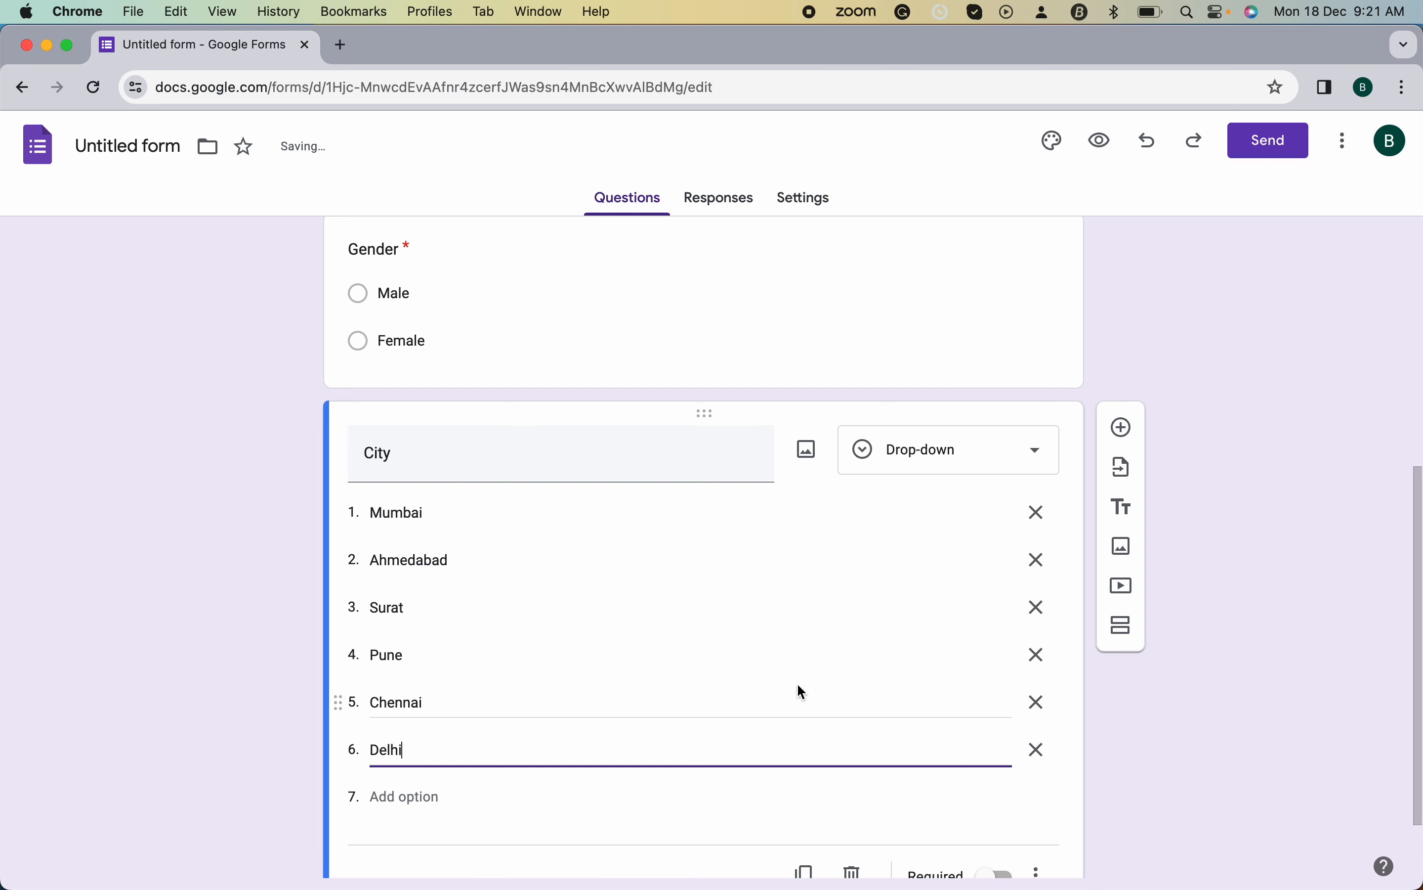
{"action": "scroll", "coordinate": [797, 685], "scroll_direction": "down", "scroll_amount": 2}
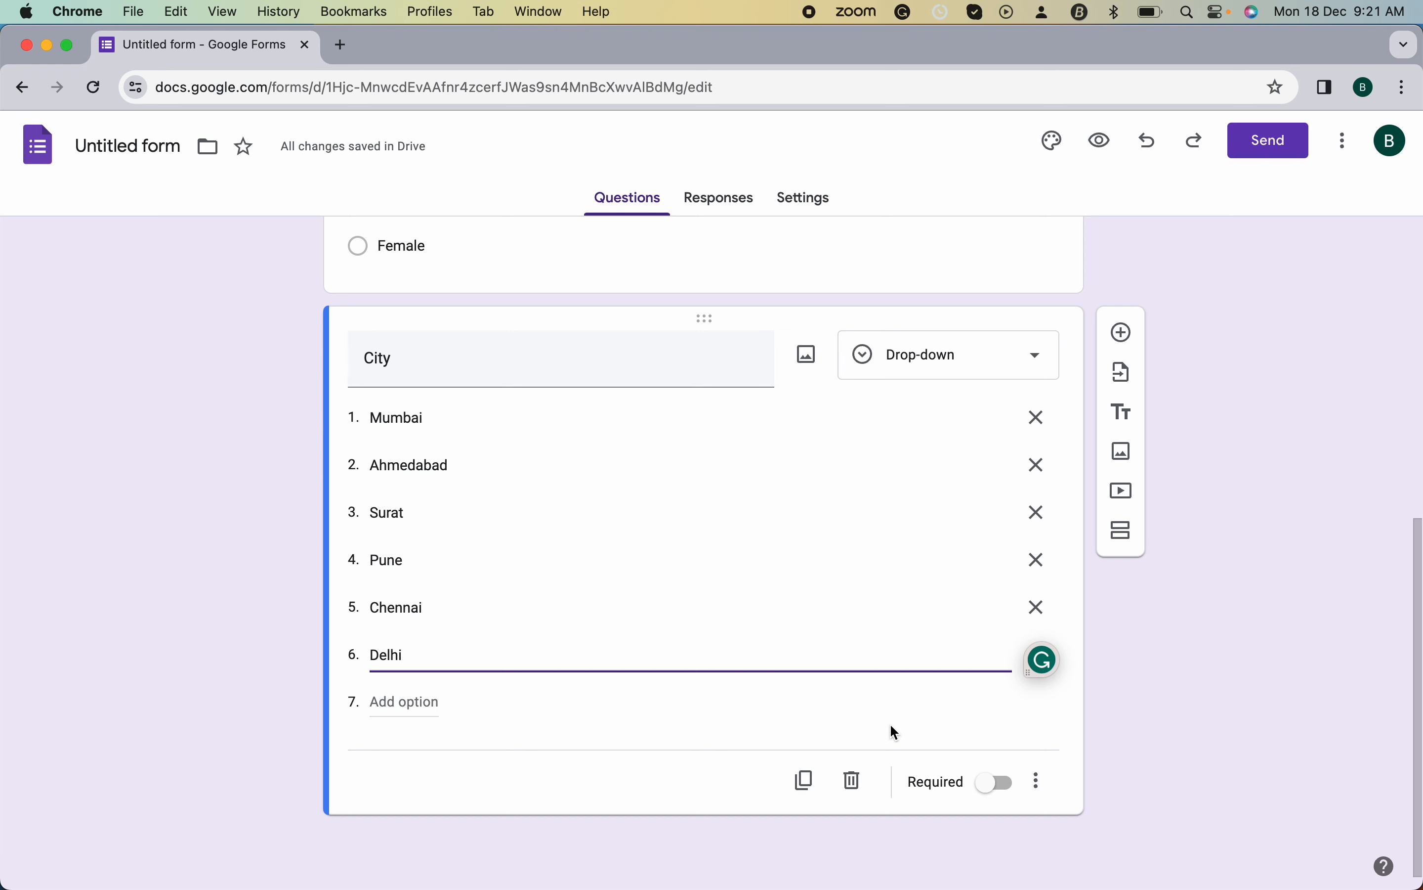
{"action": "left_click", "coordinate": [987, 788]}
{"action": "left_click", "coordinate": [1126, 333]}
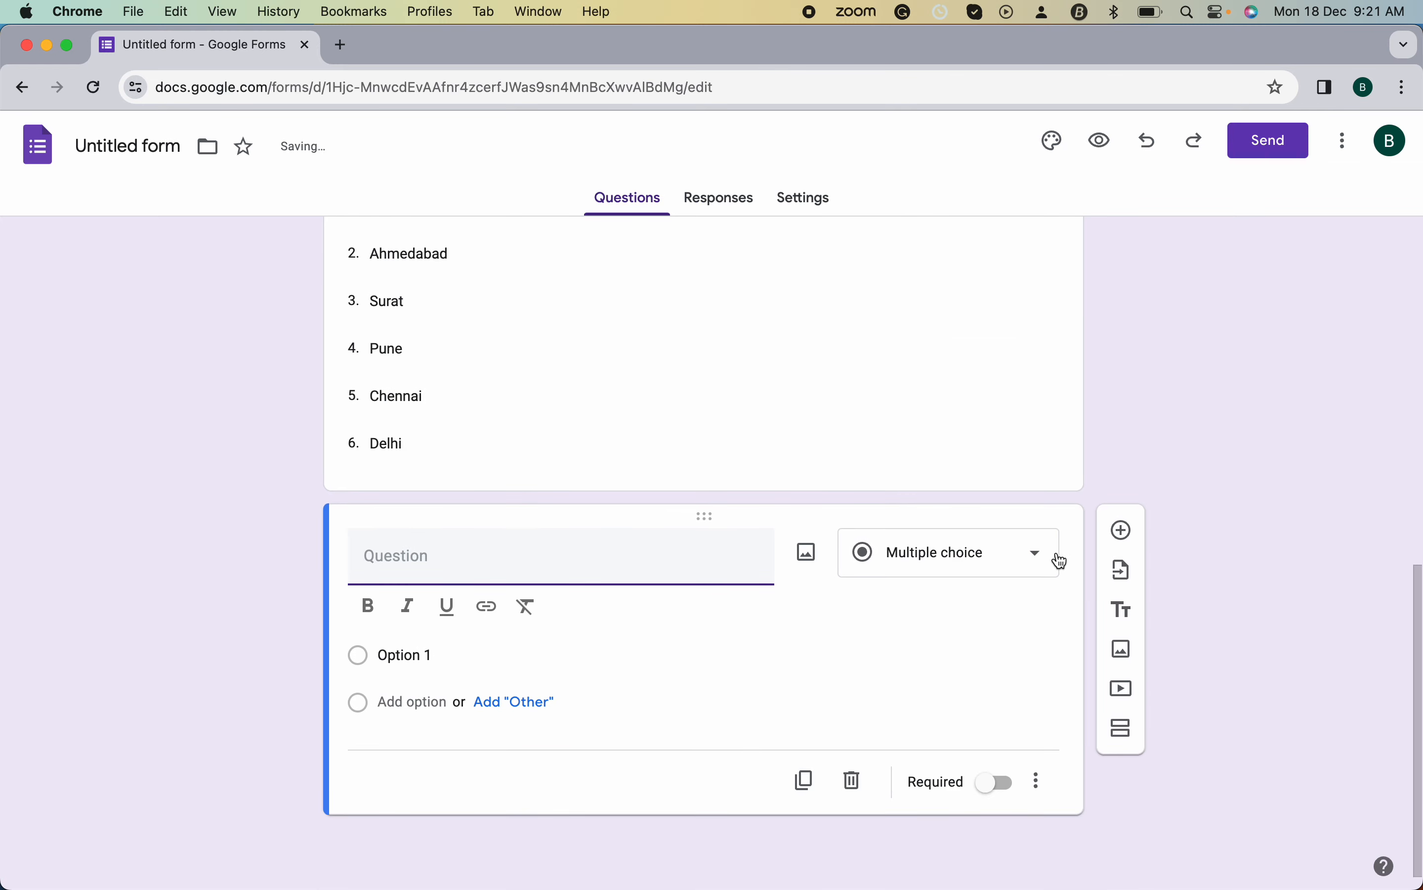
- Title the new question 'Upload you photos' and choose File upload as its type
{"action": "left_click", "coordinate": [451, 553]}
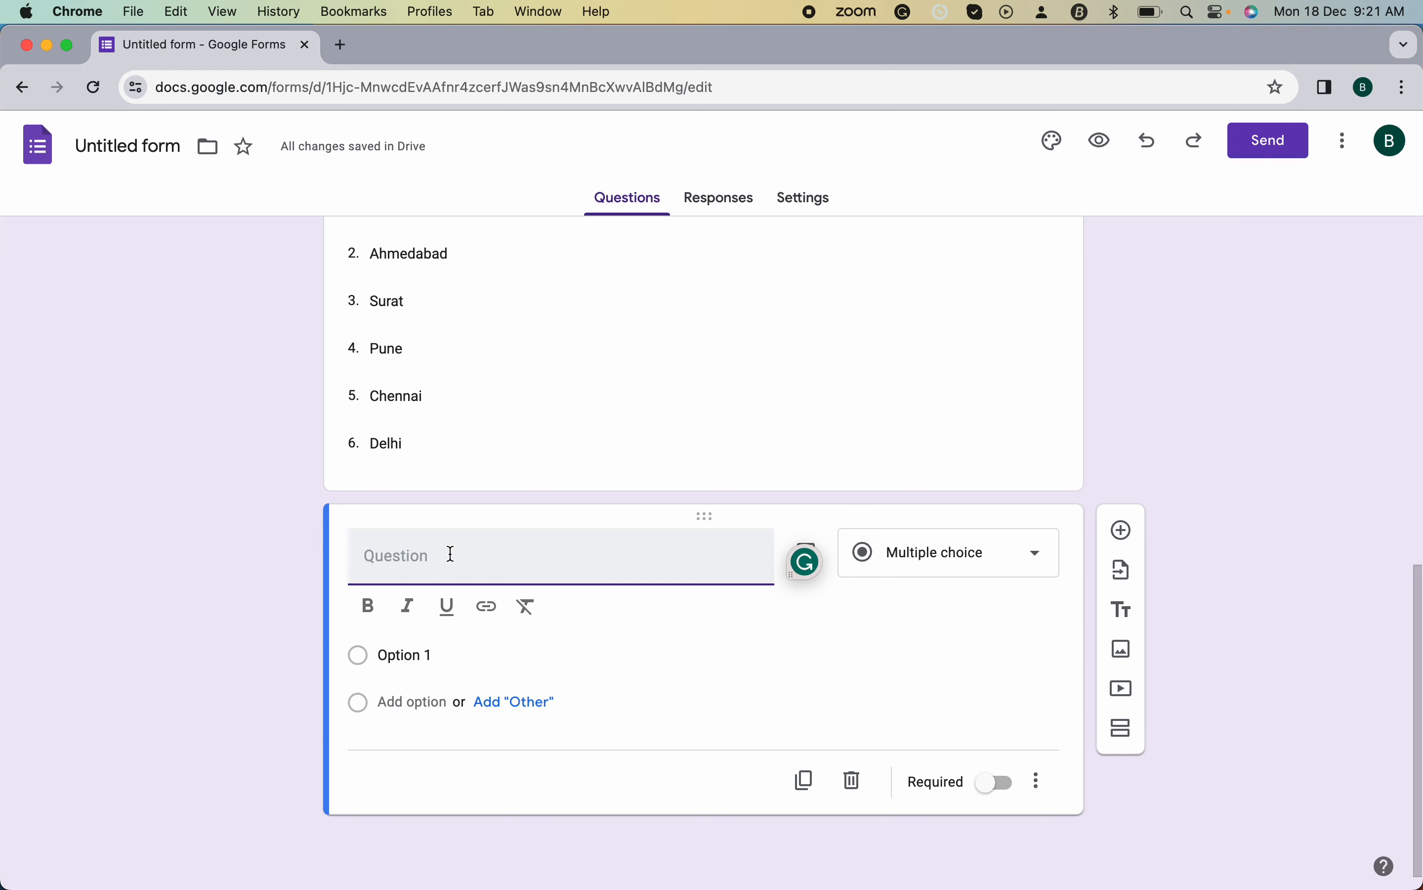
{"action": "type", "text": "Upload you phgo"}
{"action": "key", "text": "BackSpace"}
{"action": "key", "text": "BackSpace"}
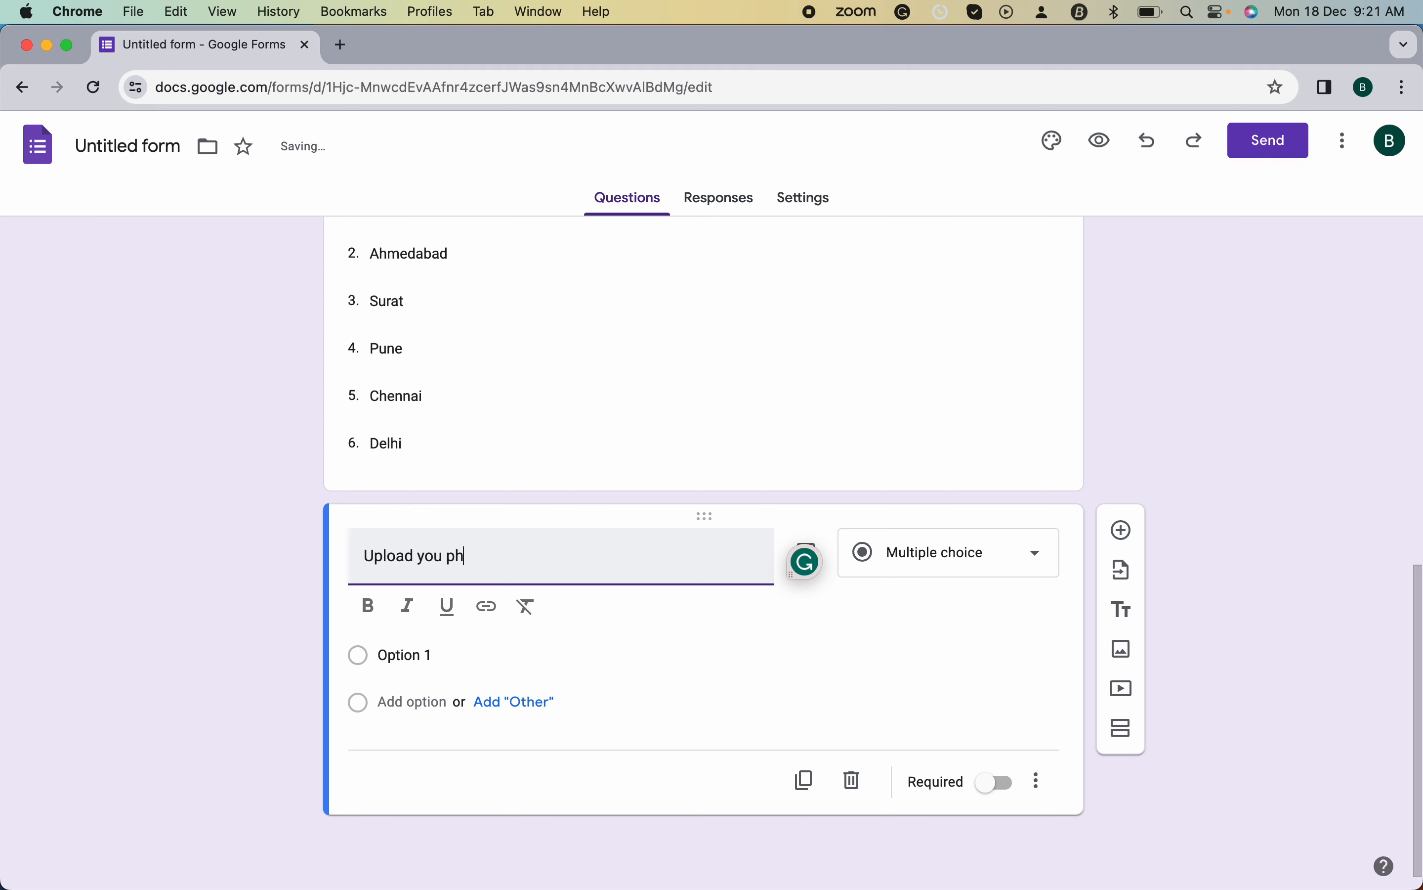
{"action": "left_click", "coordinate": [955, 553]}
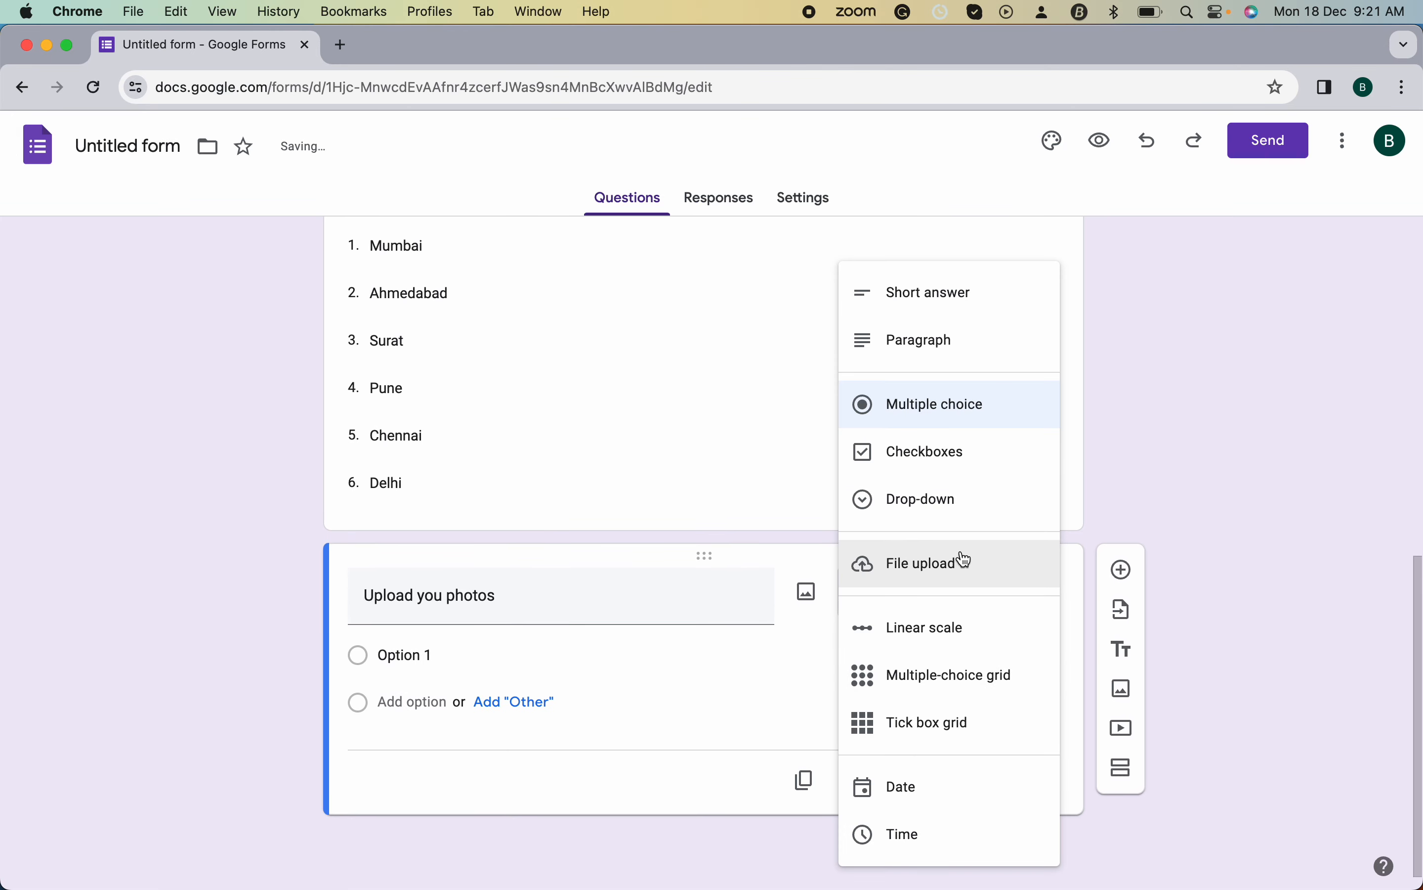
{"action": "left_click", "coordinate": [979, 571]}
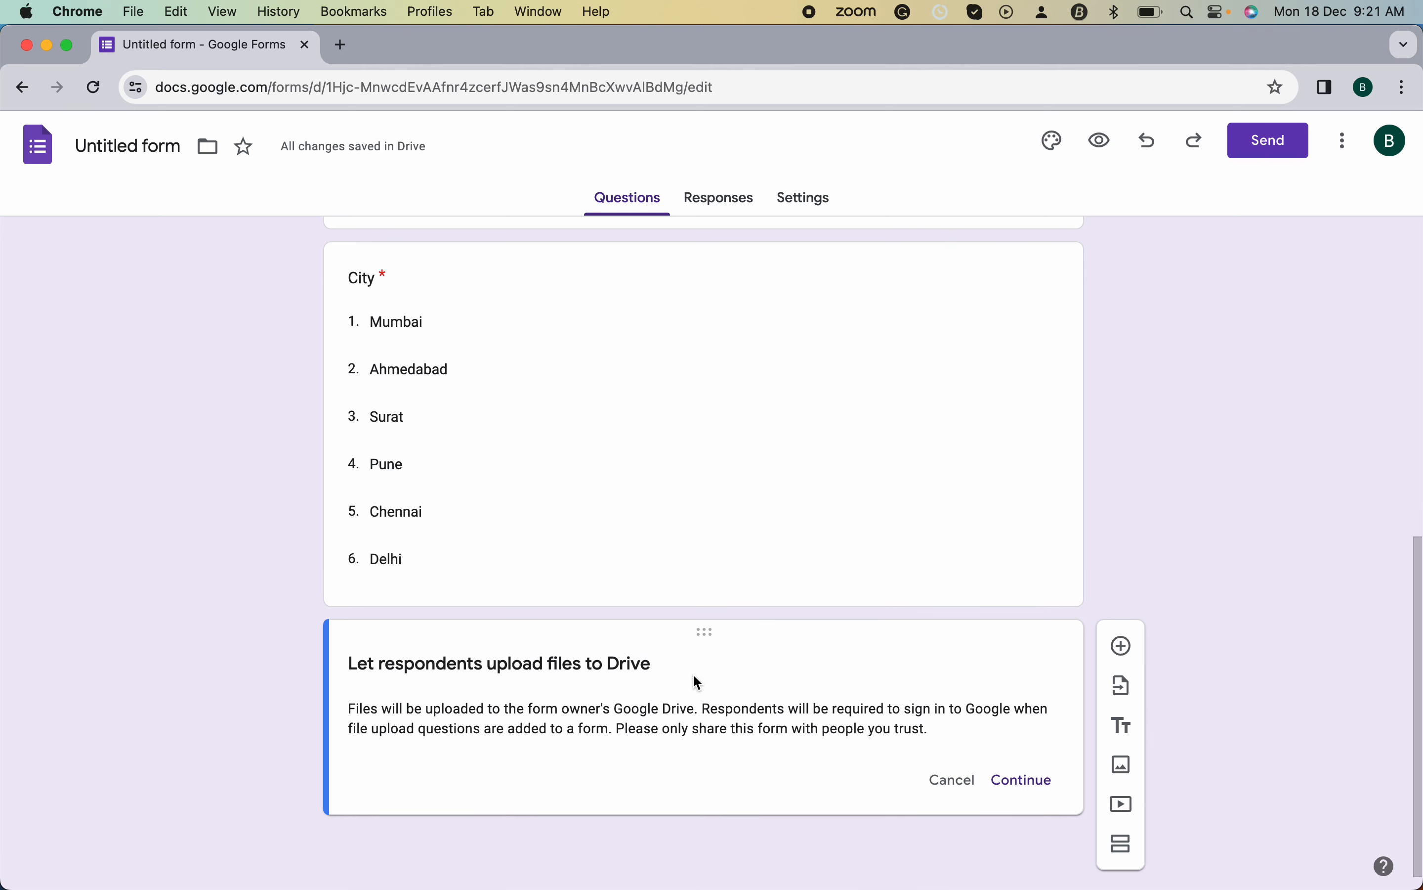
- Accept the Drive upload notice and allow only PDF, Video, Image and Drawing files
{"action": "left_click", "coordinate": [1038, 786]}
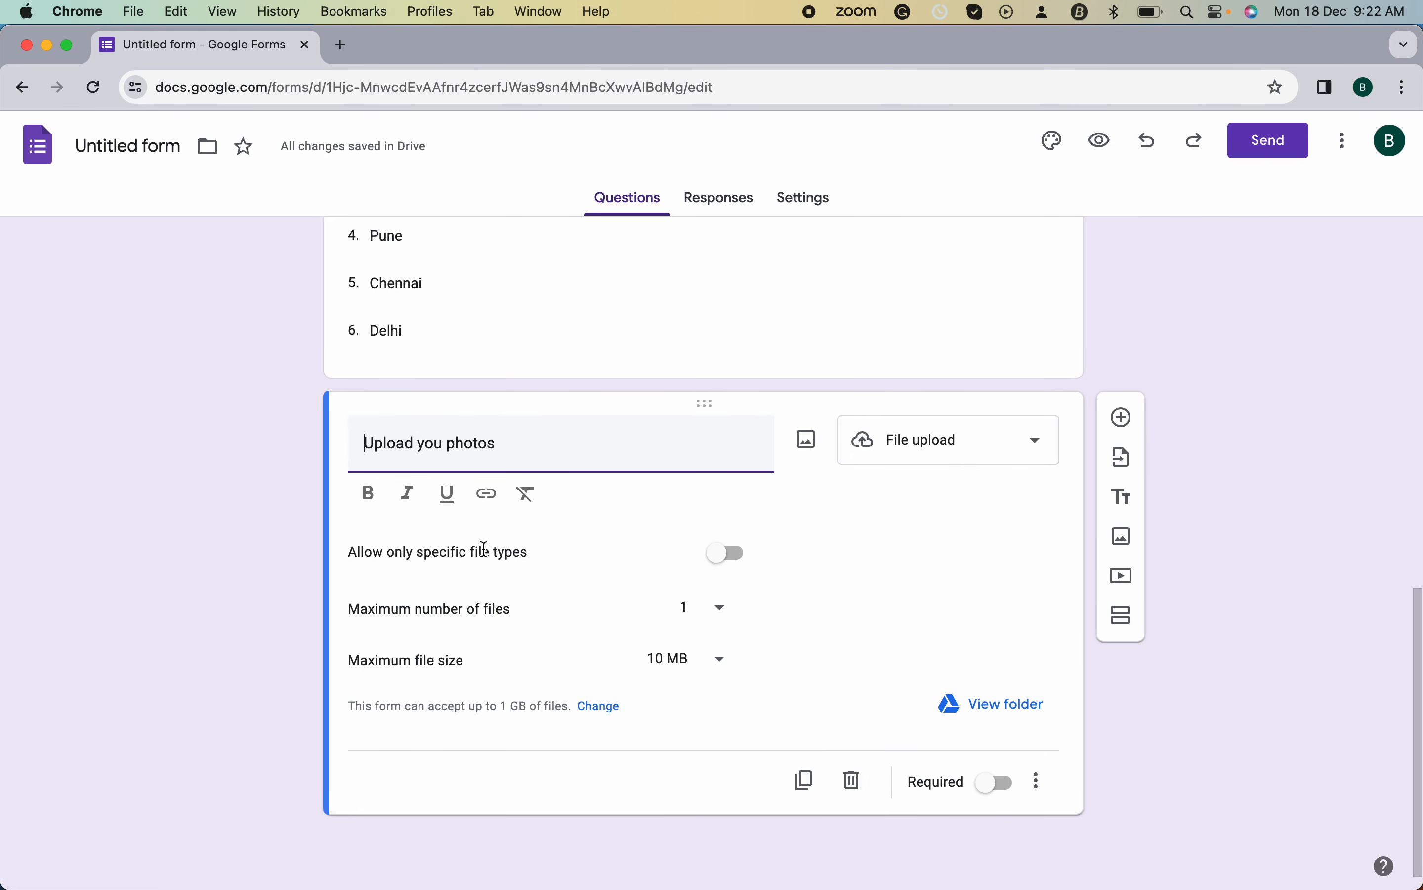
{"action": "left_click", "coordinate": [728, 553]}
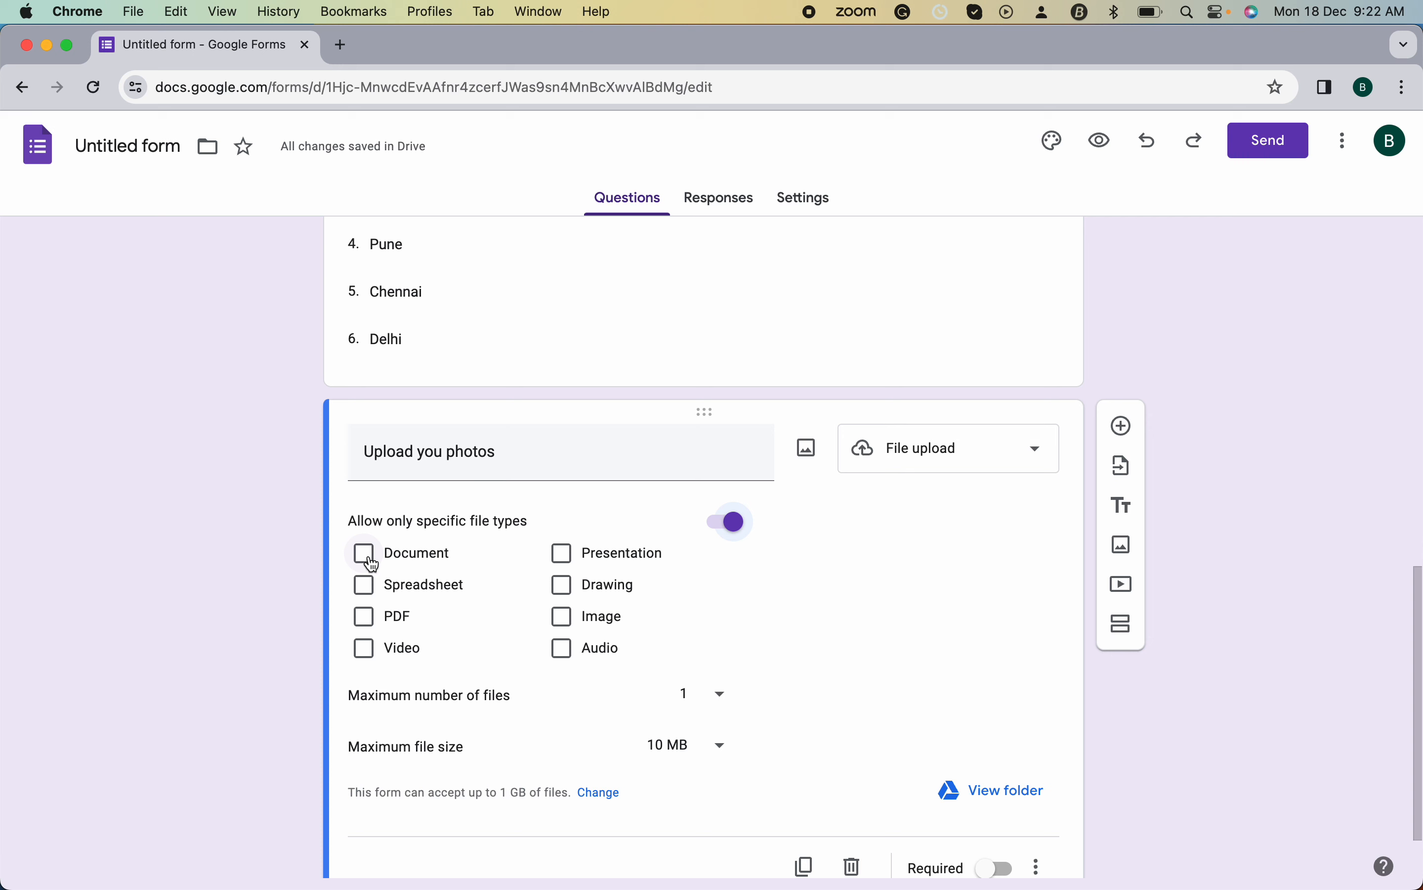
{"action": "left_click", "coordinate": [365, 617]}
{"action": "left_click", "coordinate": [365, 650]}
{"action": "left_click", "coordinate": [566, 617]}
{"action": "left_click", "coordinate": [575, 590]}
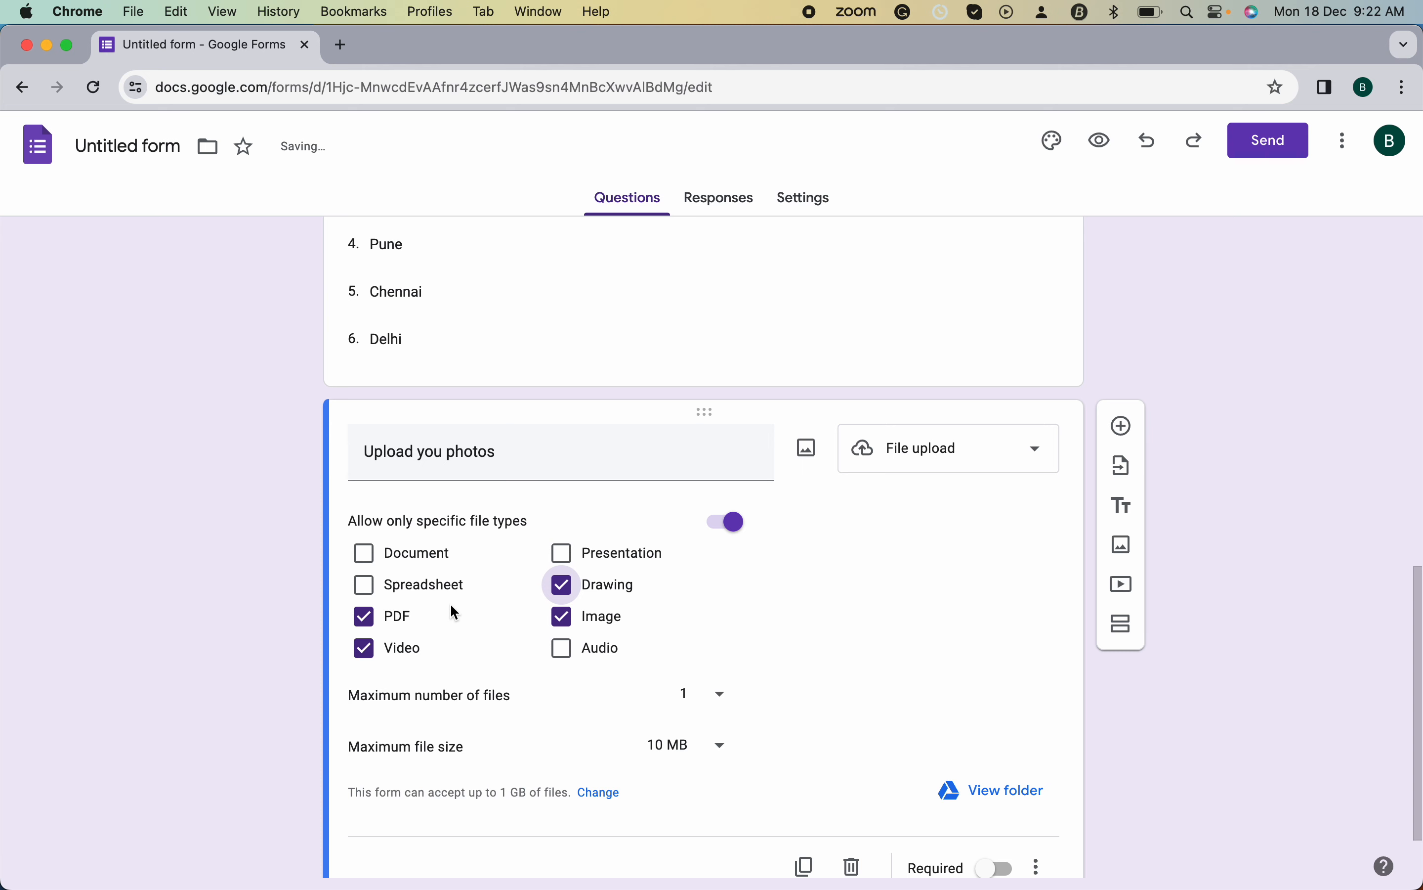
- Limit uploads to 5 files of at most 100 MB and make the question required
{"action": "scroll", "coordinate": [495, 597], "scroll_direction": "down", "scroll_amount": 2}
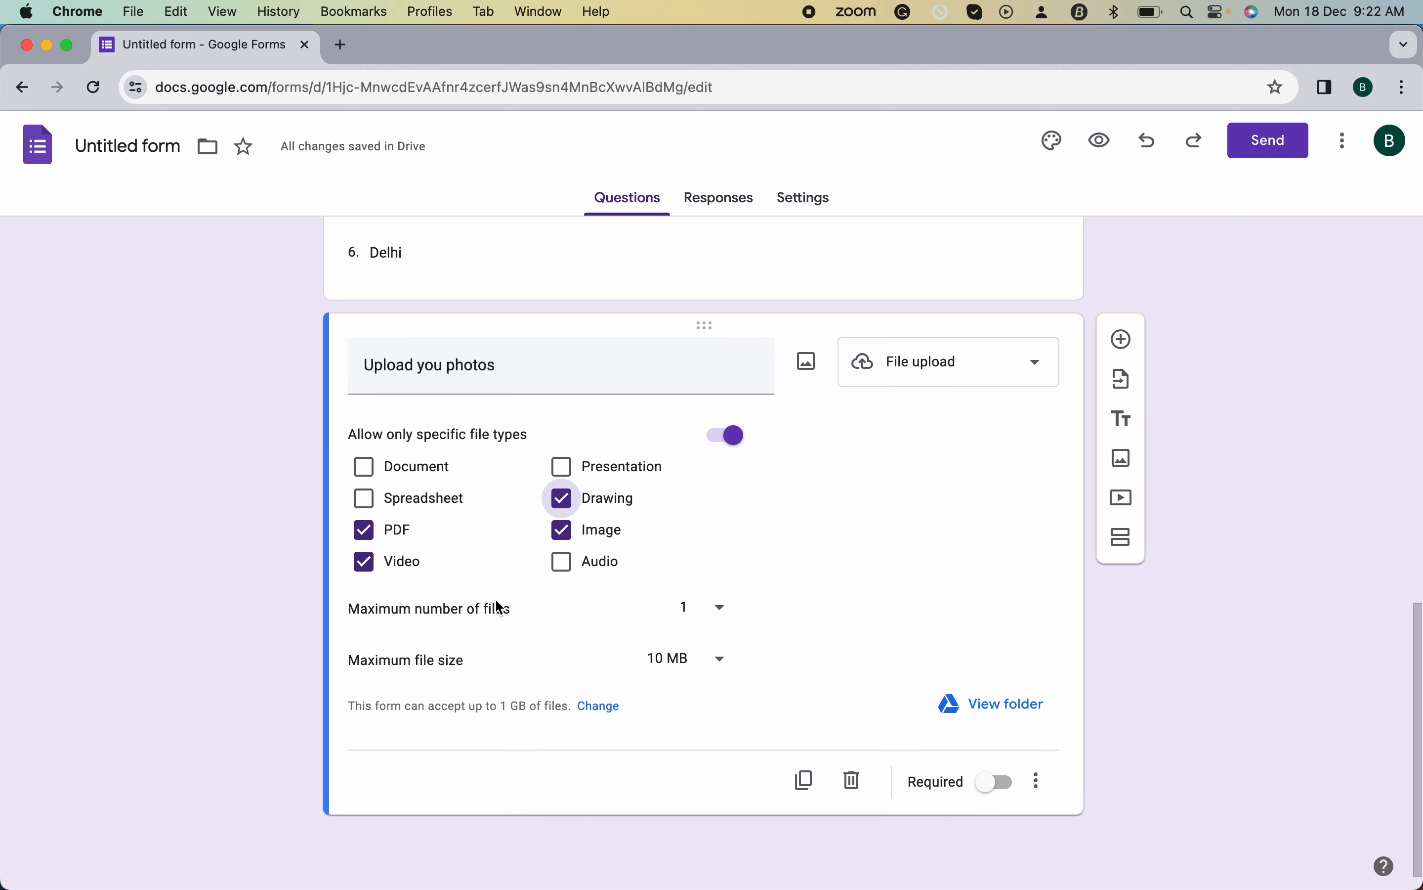
{"action": "left_click", "coordinate": [717, 606]}
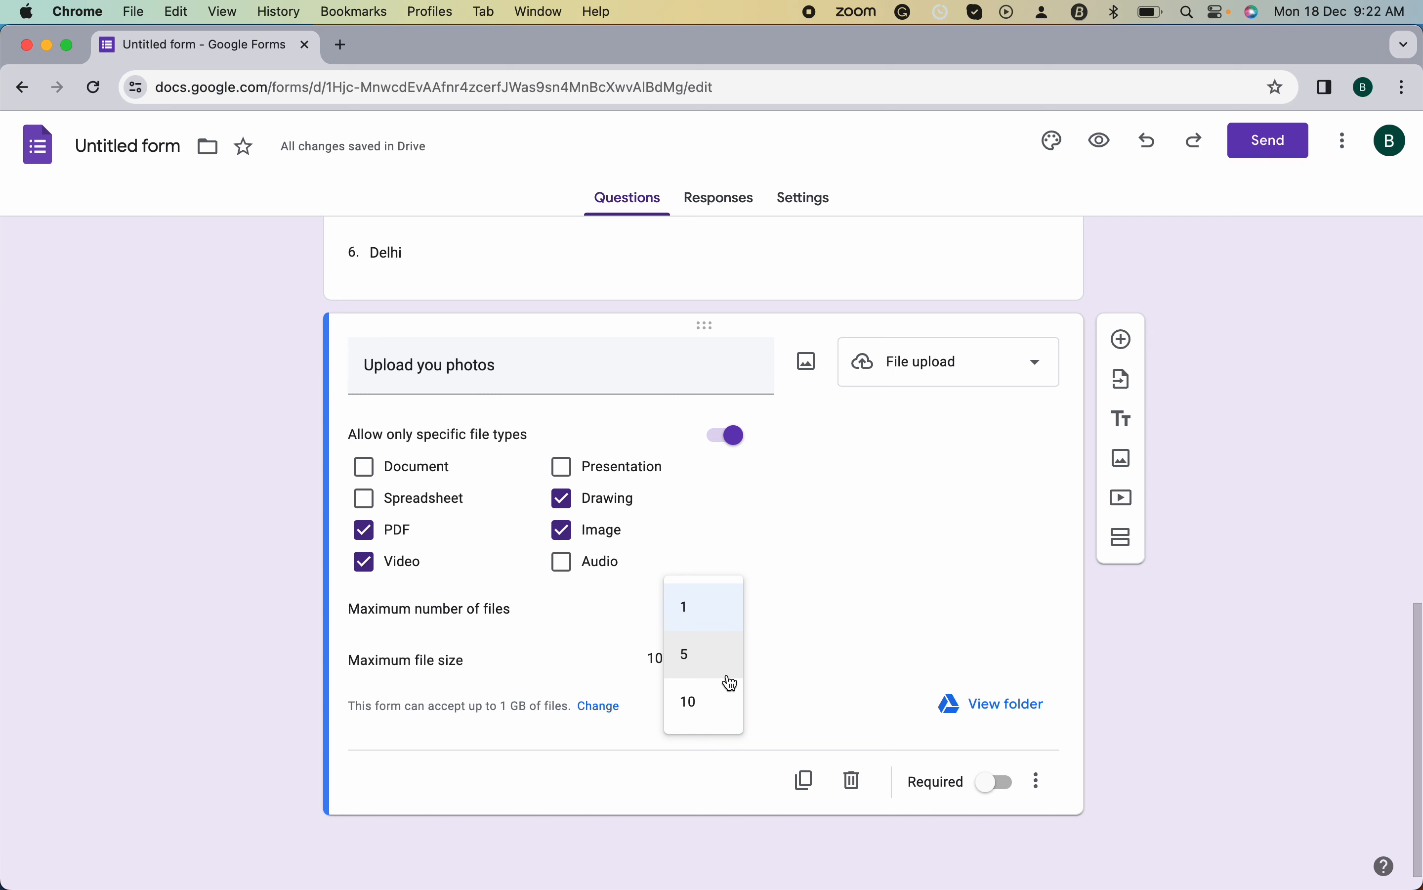
{"action": "left_click", "coordinate": [722, 671]}
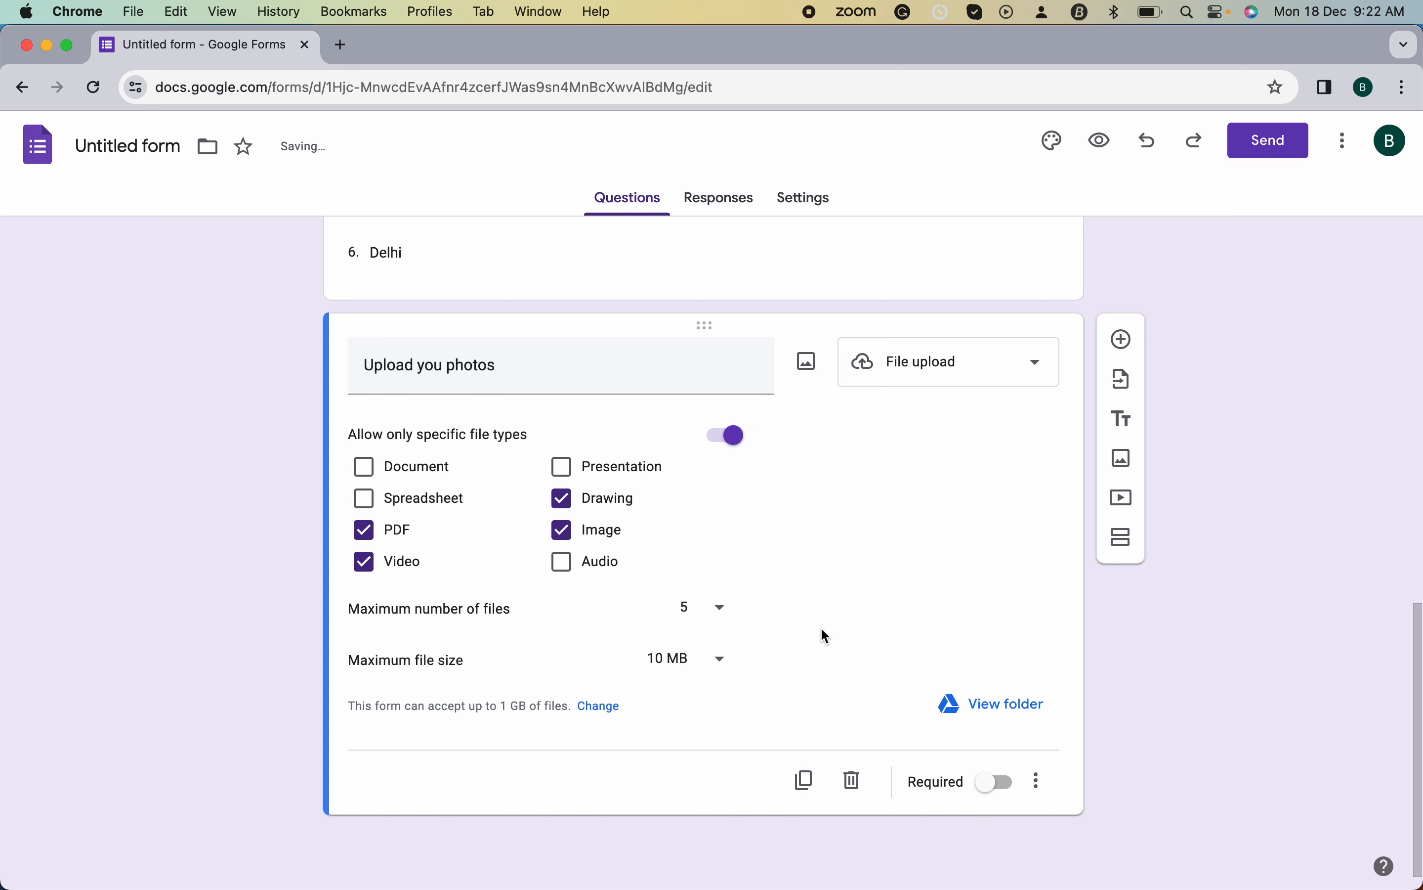
{"action": "left_click", "coordinate": [727, 658]}
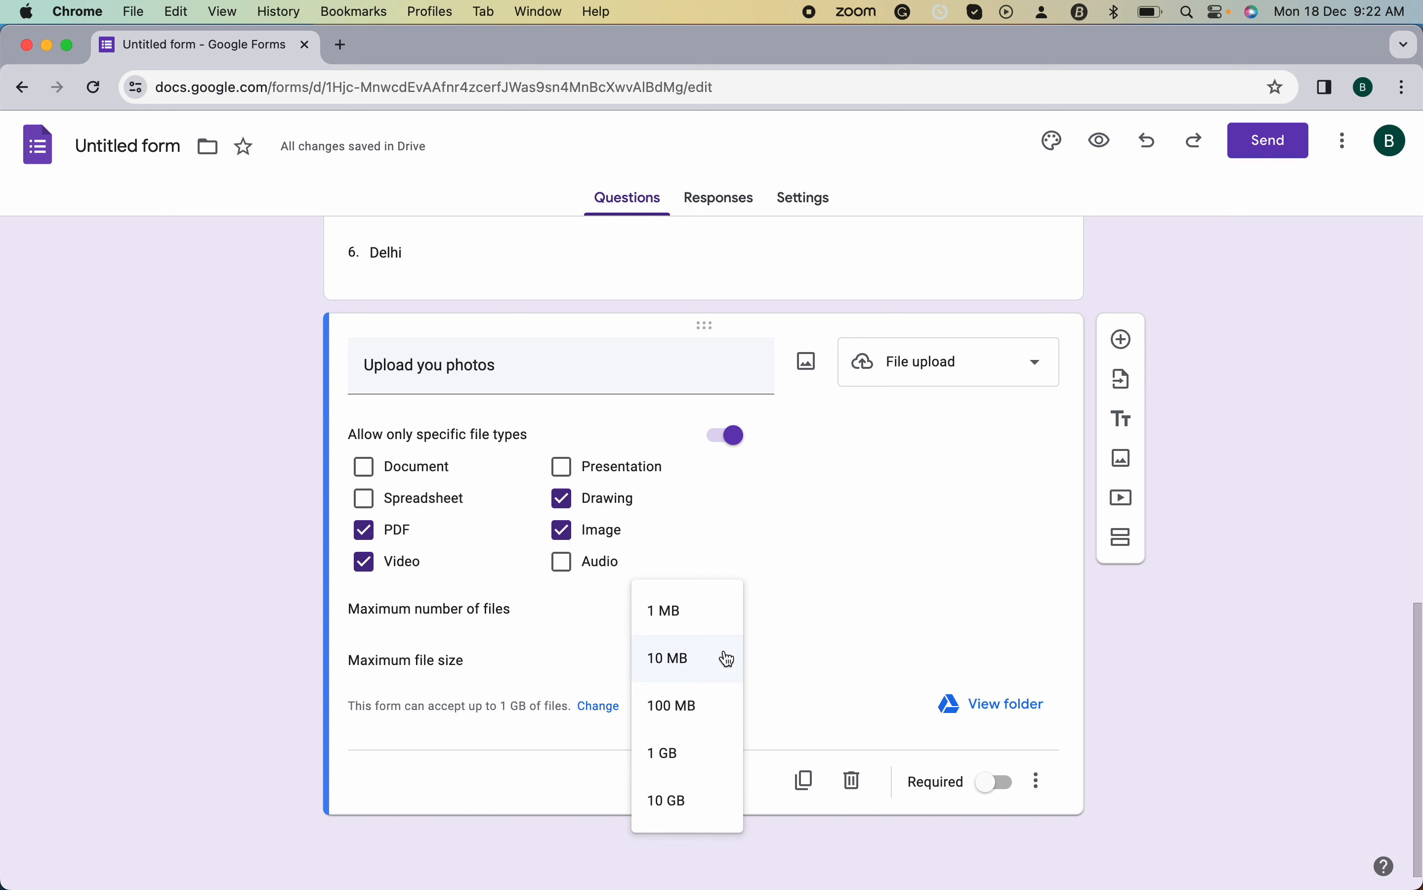
{"action": "left_click", "coordinate": [705, 709]}
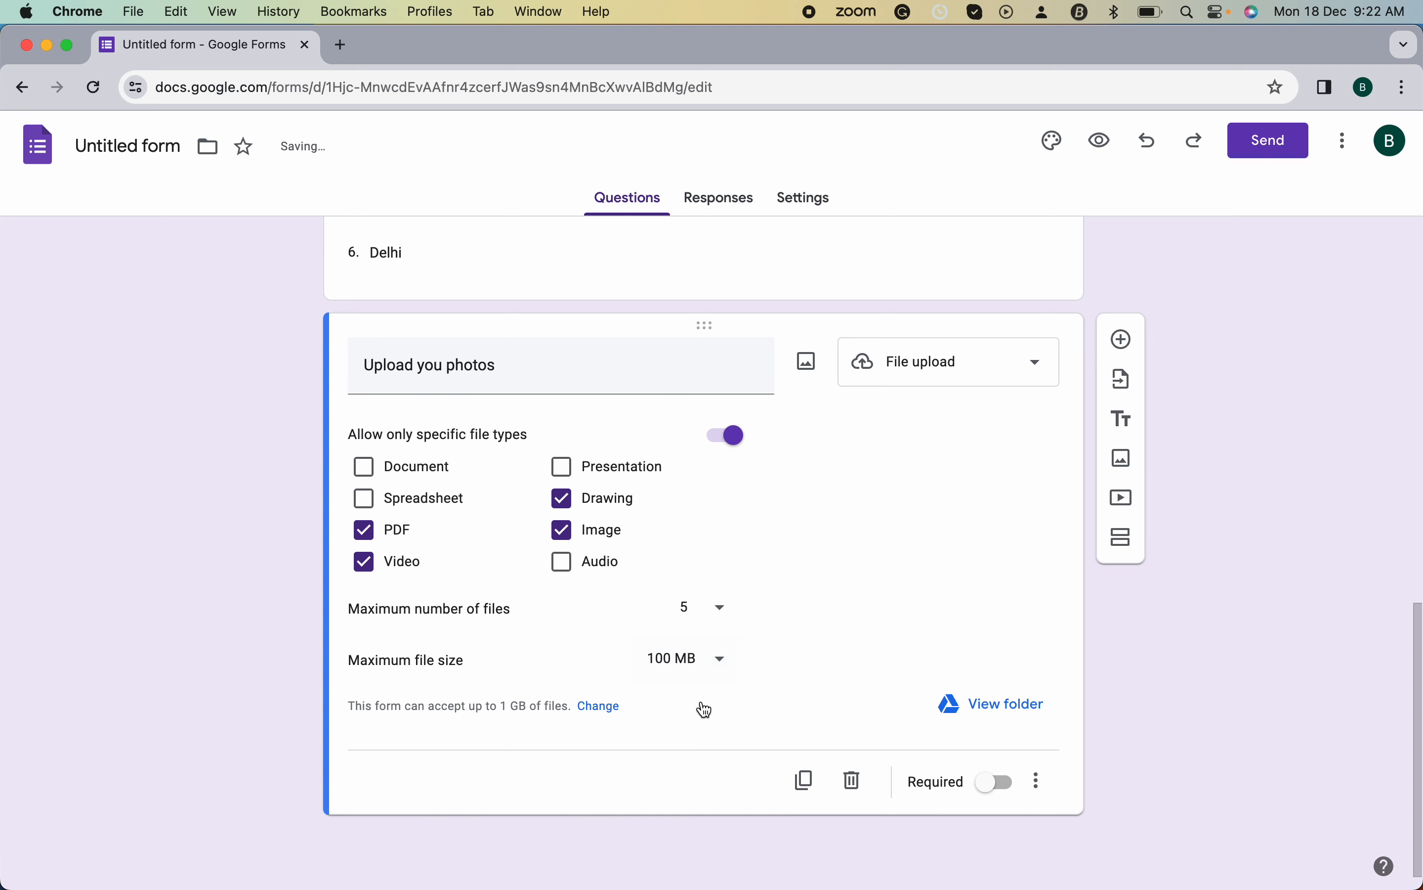
{"action": "left_click", "coordinate": [996, 784]}
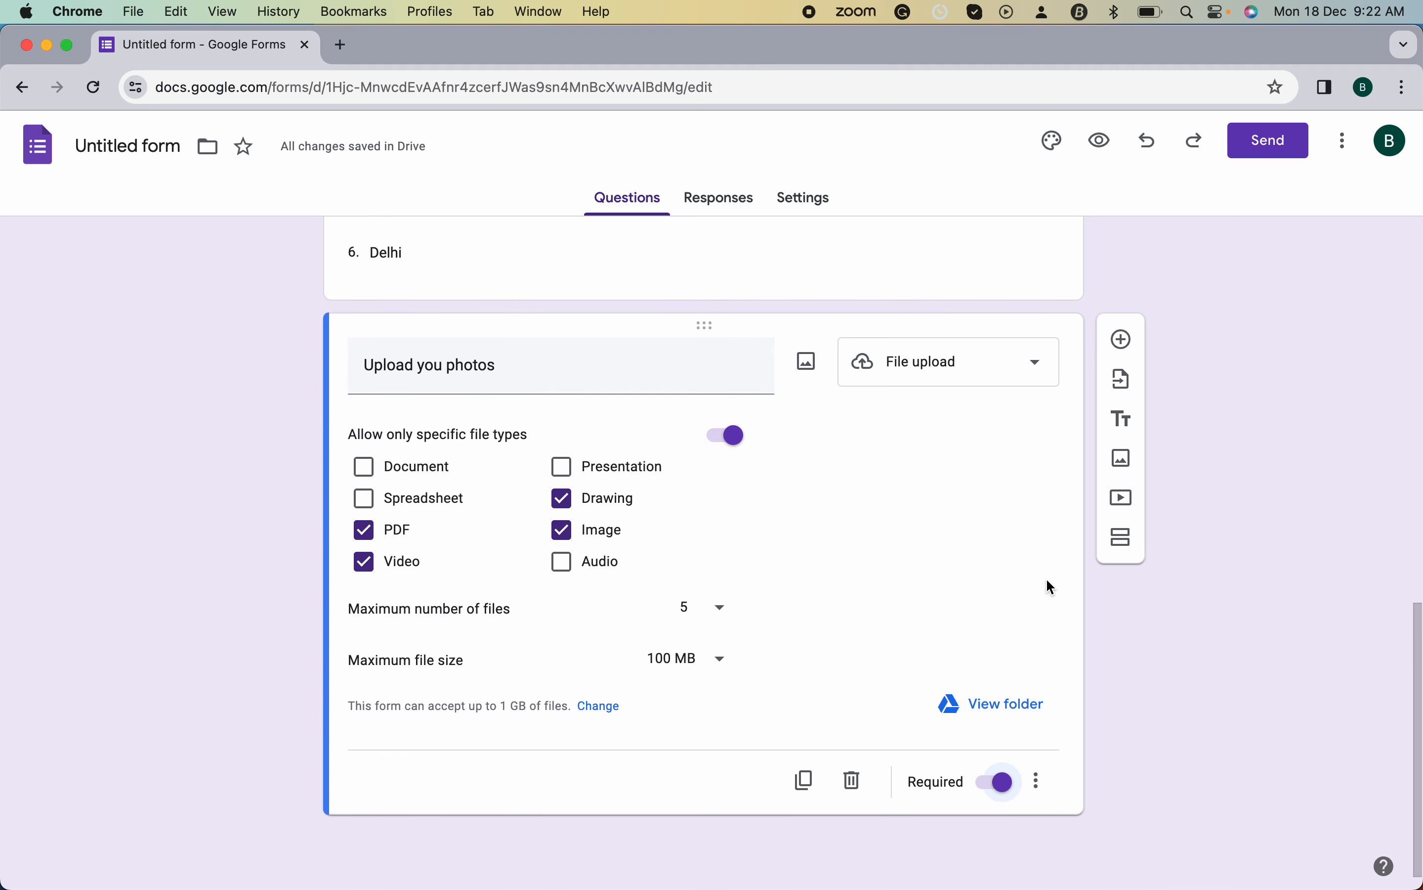
{"action": "left_click", "coordinate": [1127, 344]}
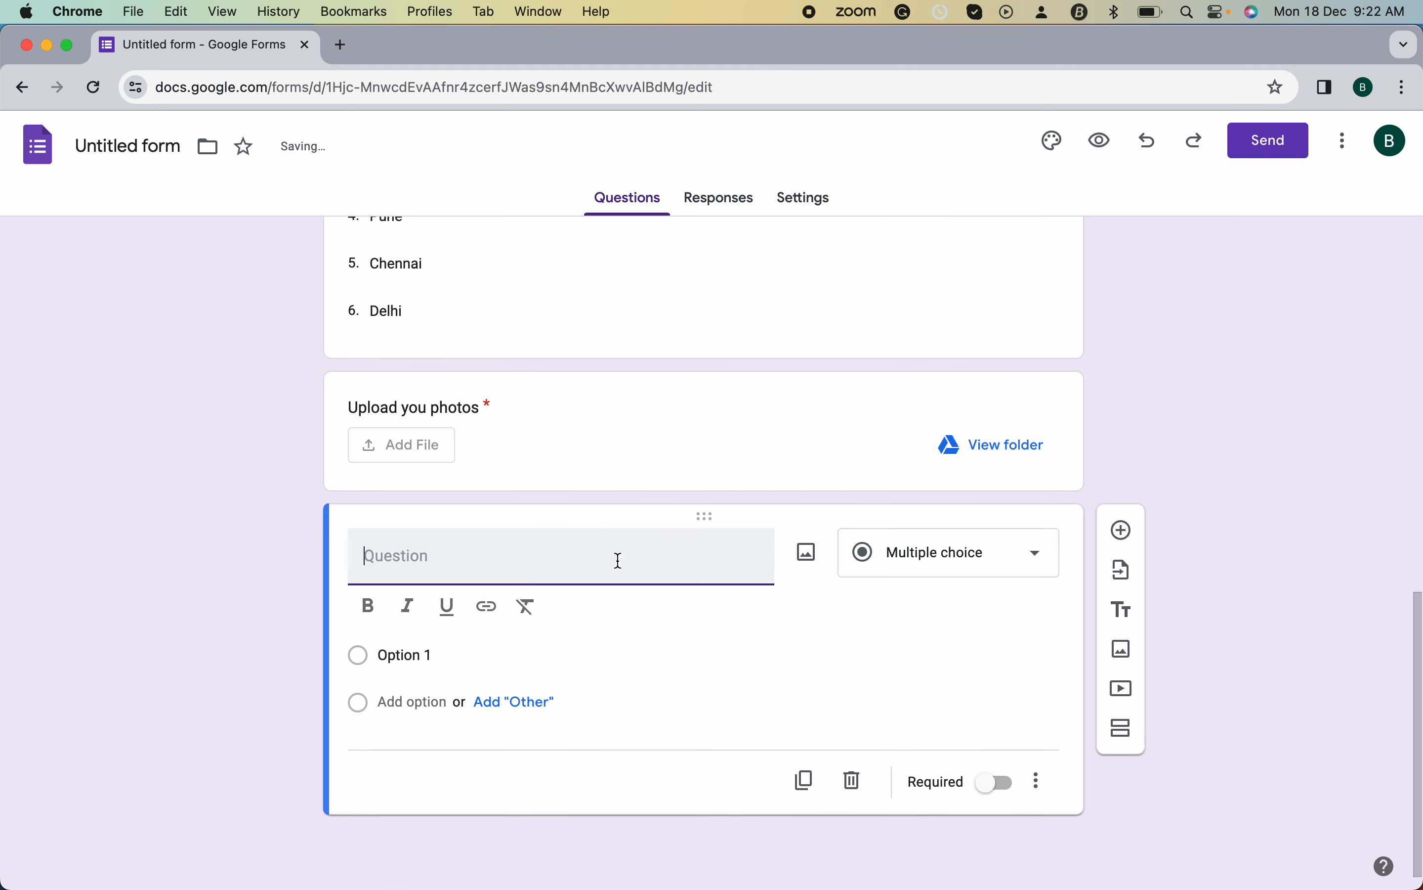
- Set up a required paragraph question titled 'About you'
{"action": "left_click", "coordinate": [991, 566]}
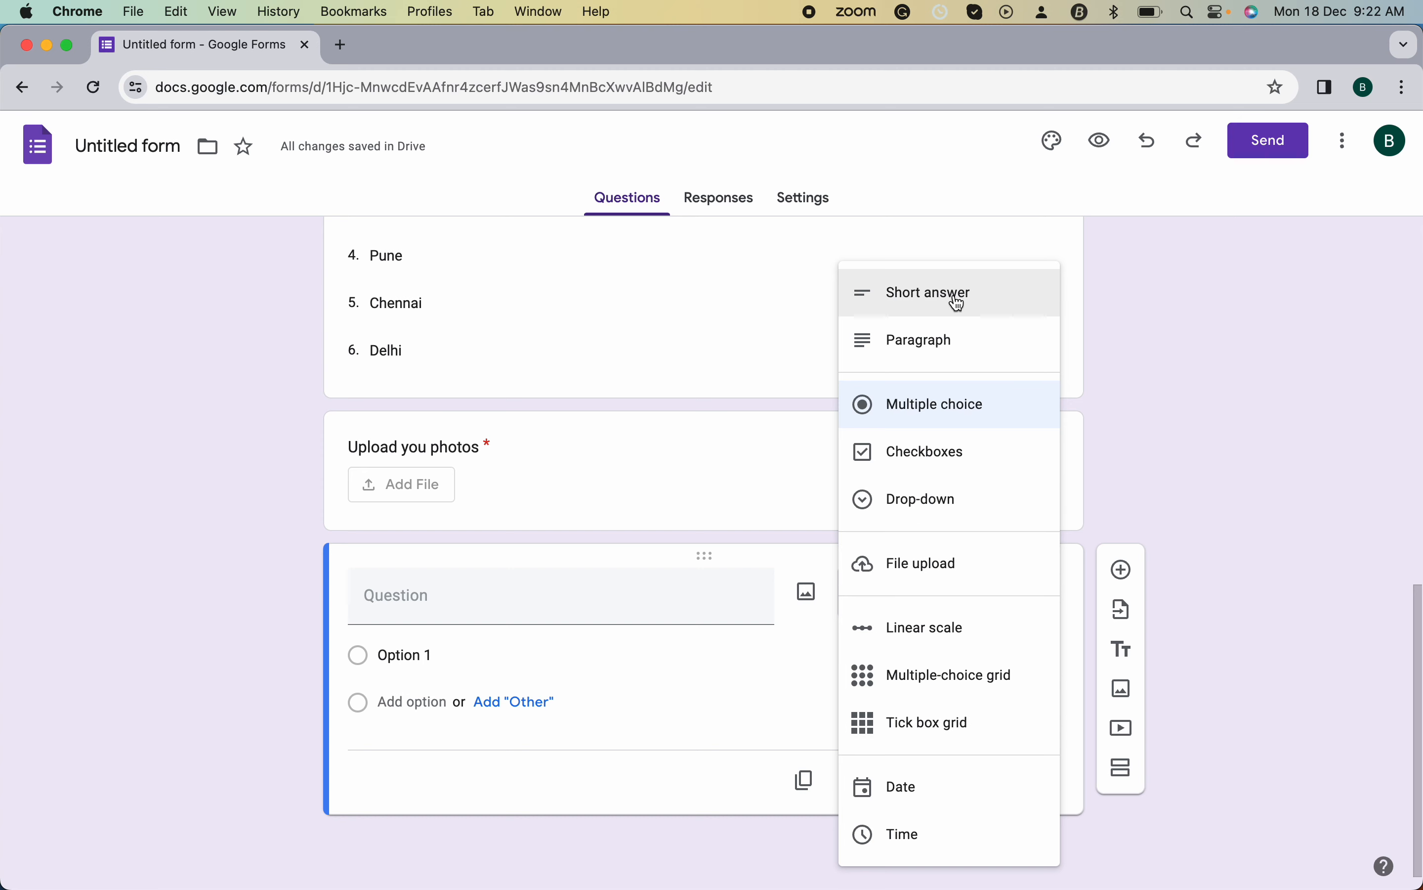
{"action": "left_click", "coordinate": [952, 339]}
{"action": "left_click", "coordinate": [436, 640]}
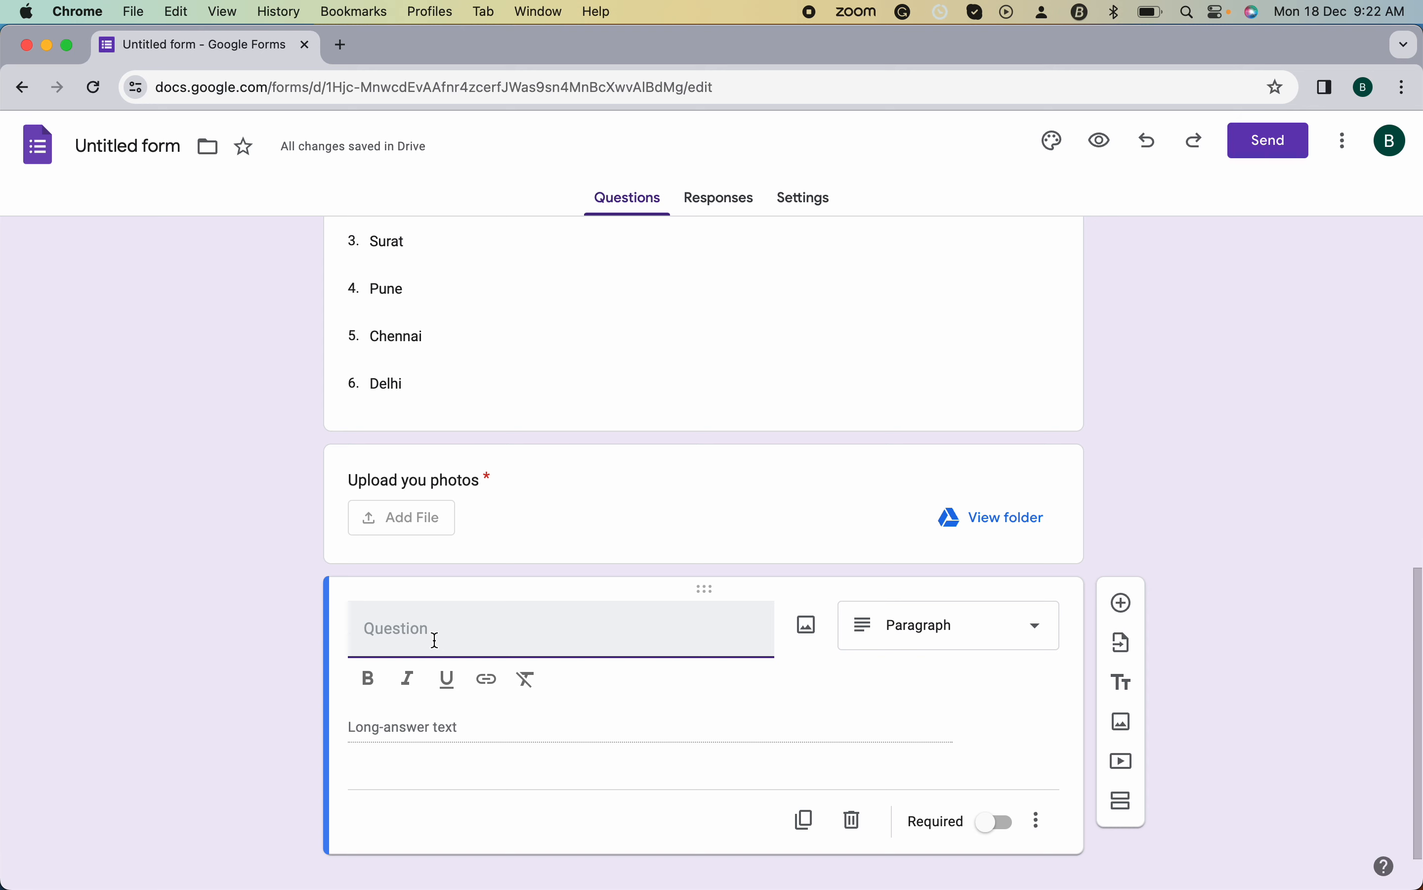
{"action": "type", "text": "Abo"}
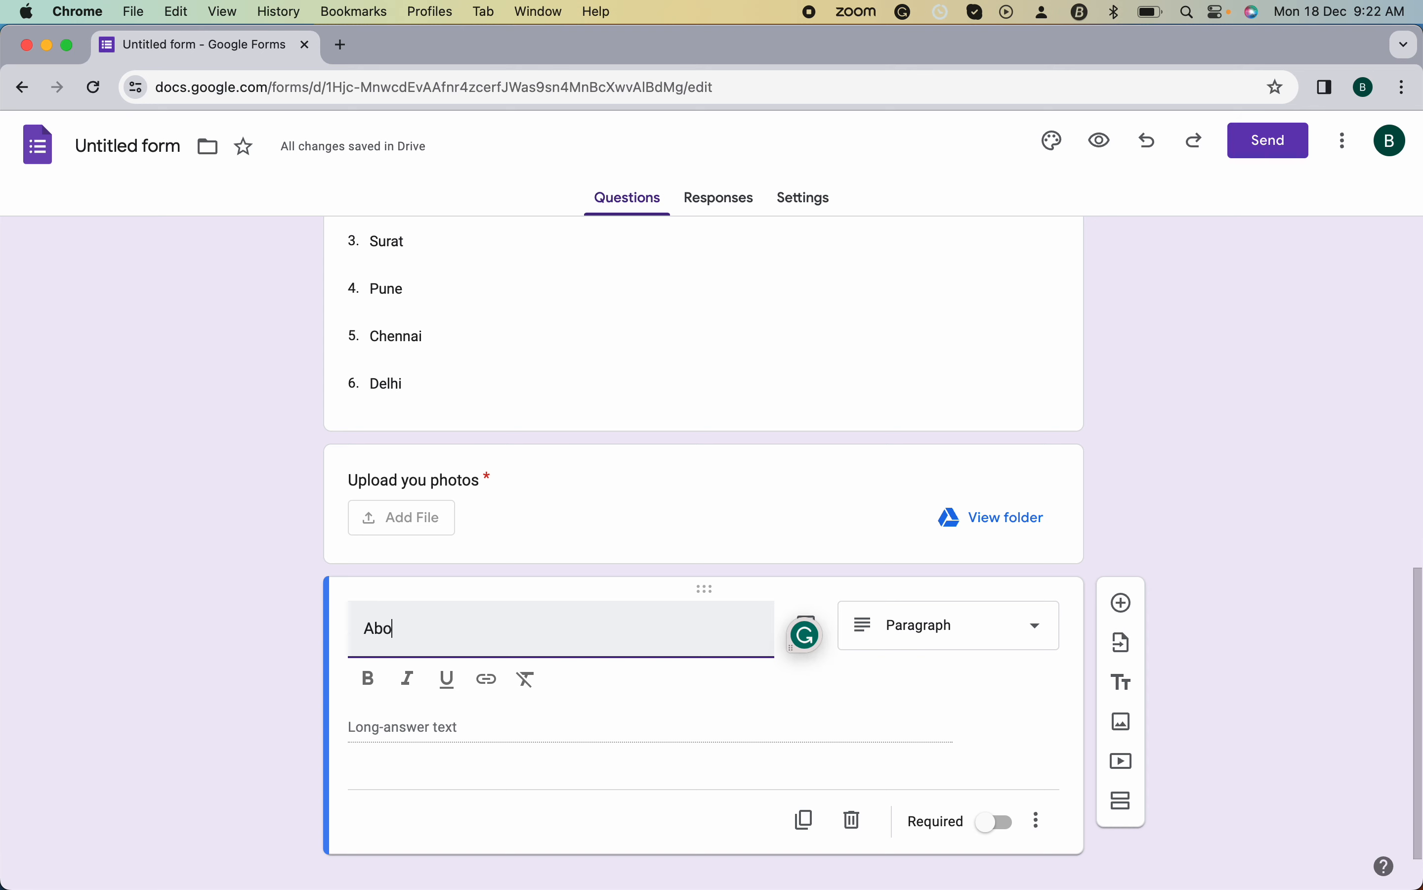
{"action": "type", "text": "ut you"}
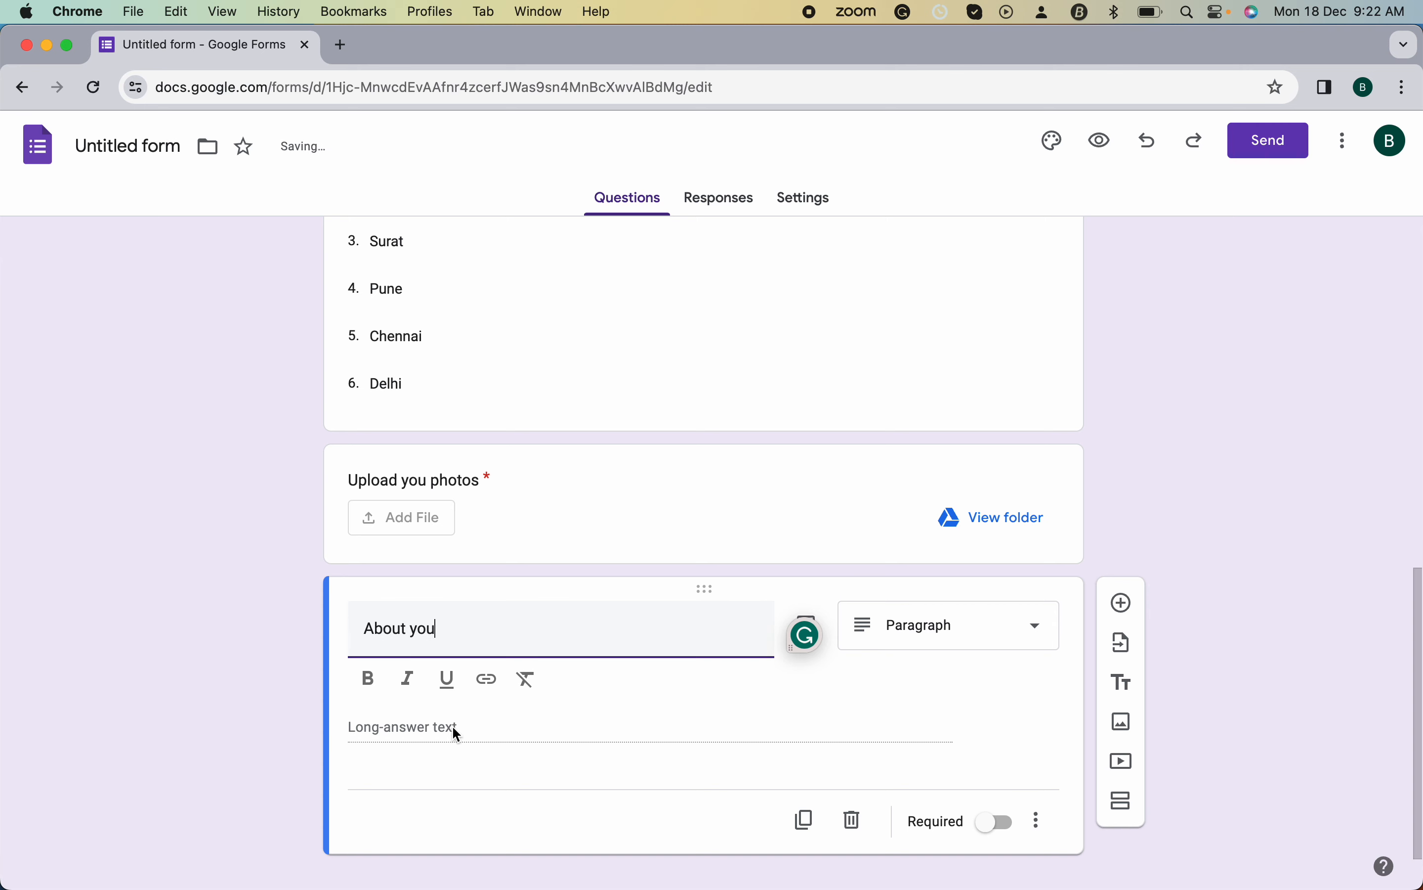
{"action": "left_click", "coordinate": [452, 725]}
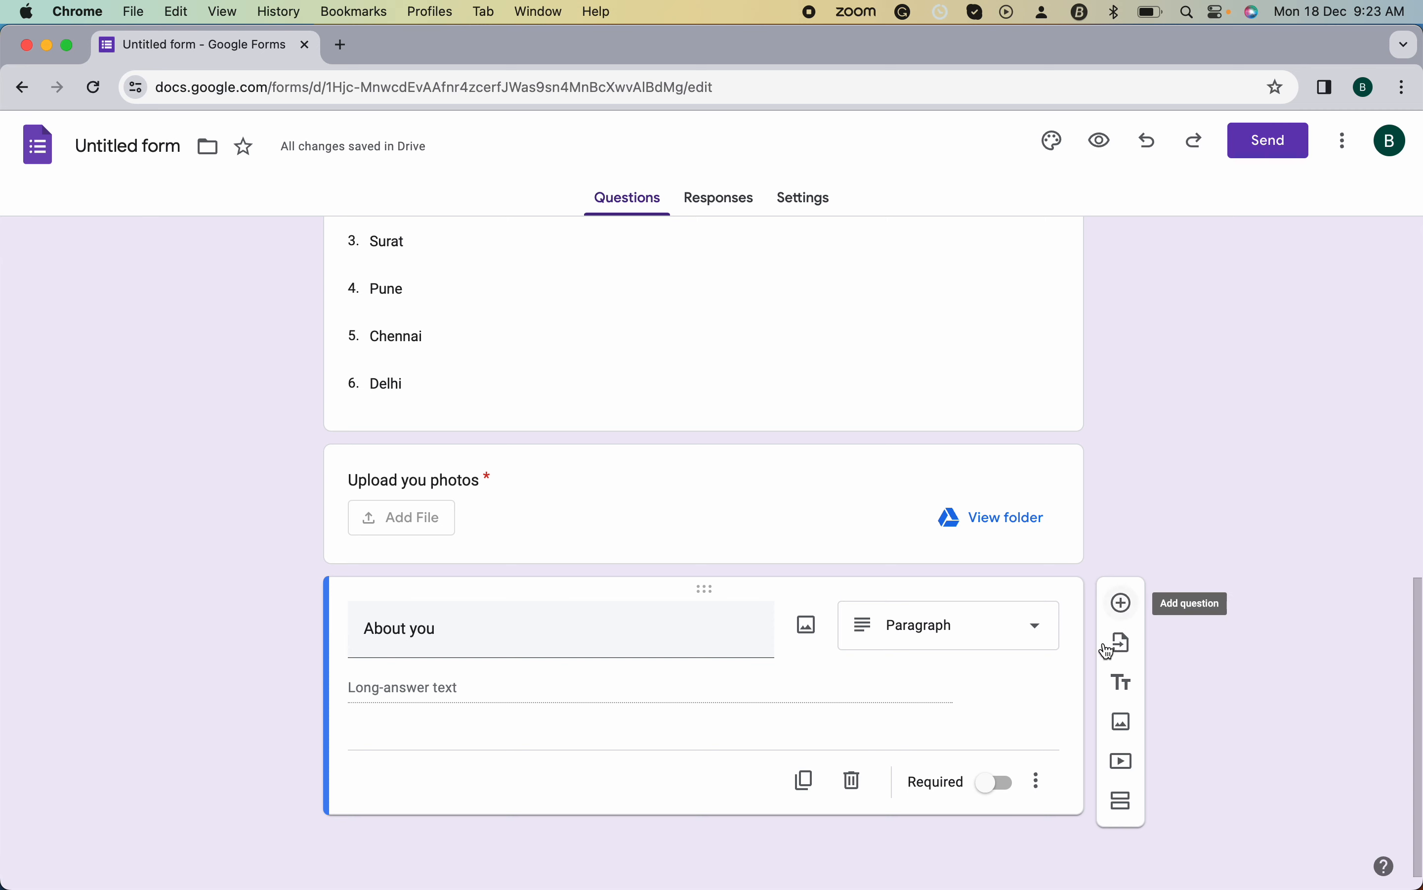
{"action": "left_click", "coordinate": [995, 784]}
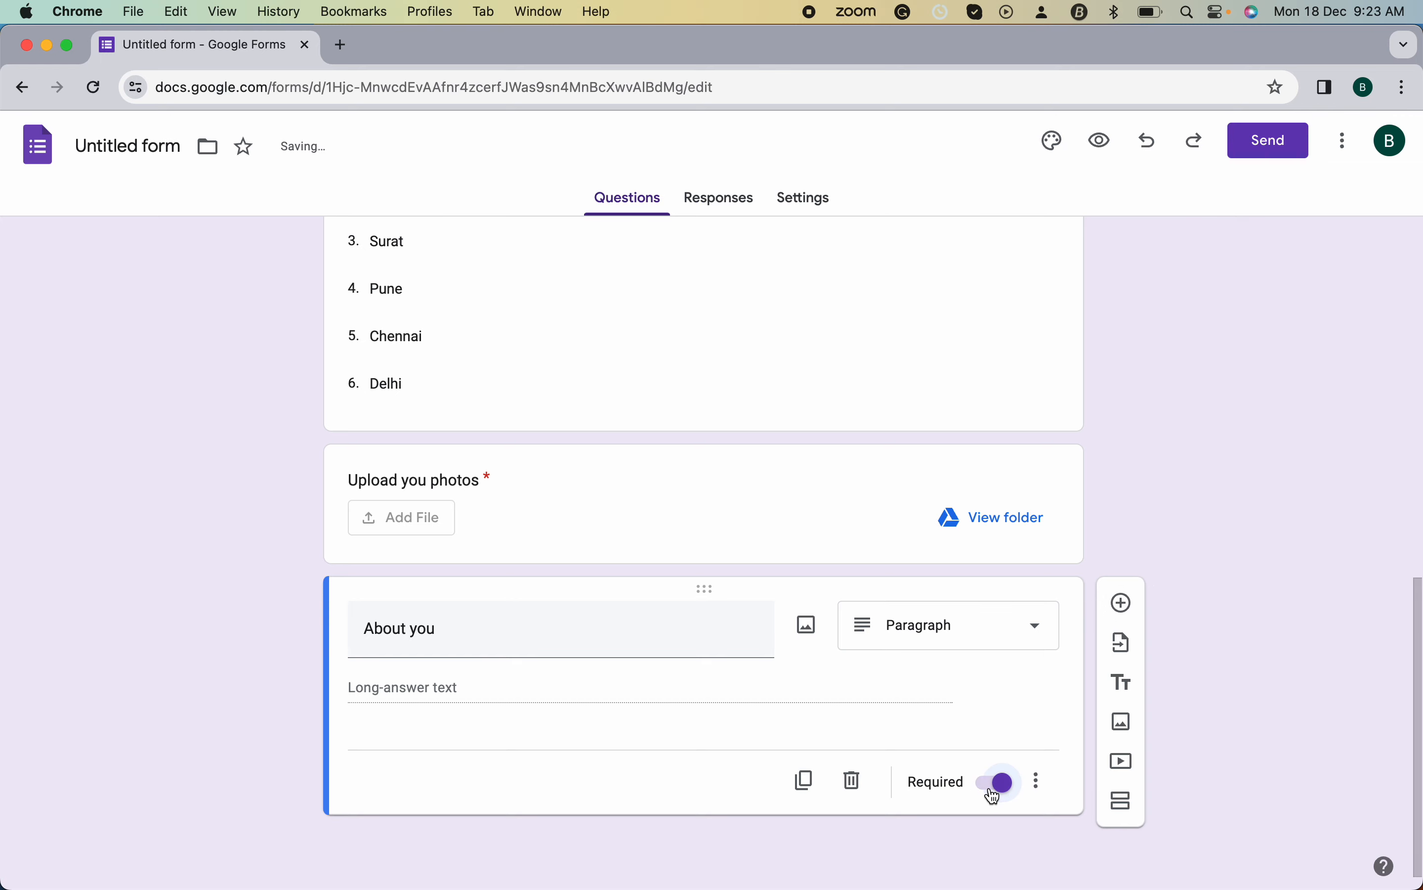
{"action": "left_click", "coordinate": [1125, 603]}
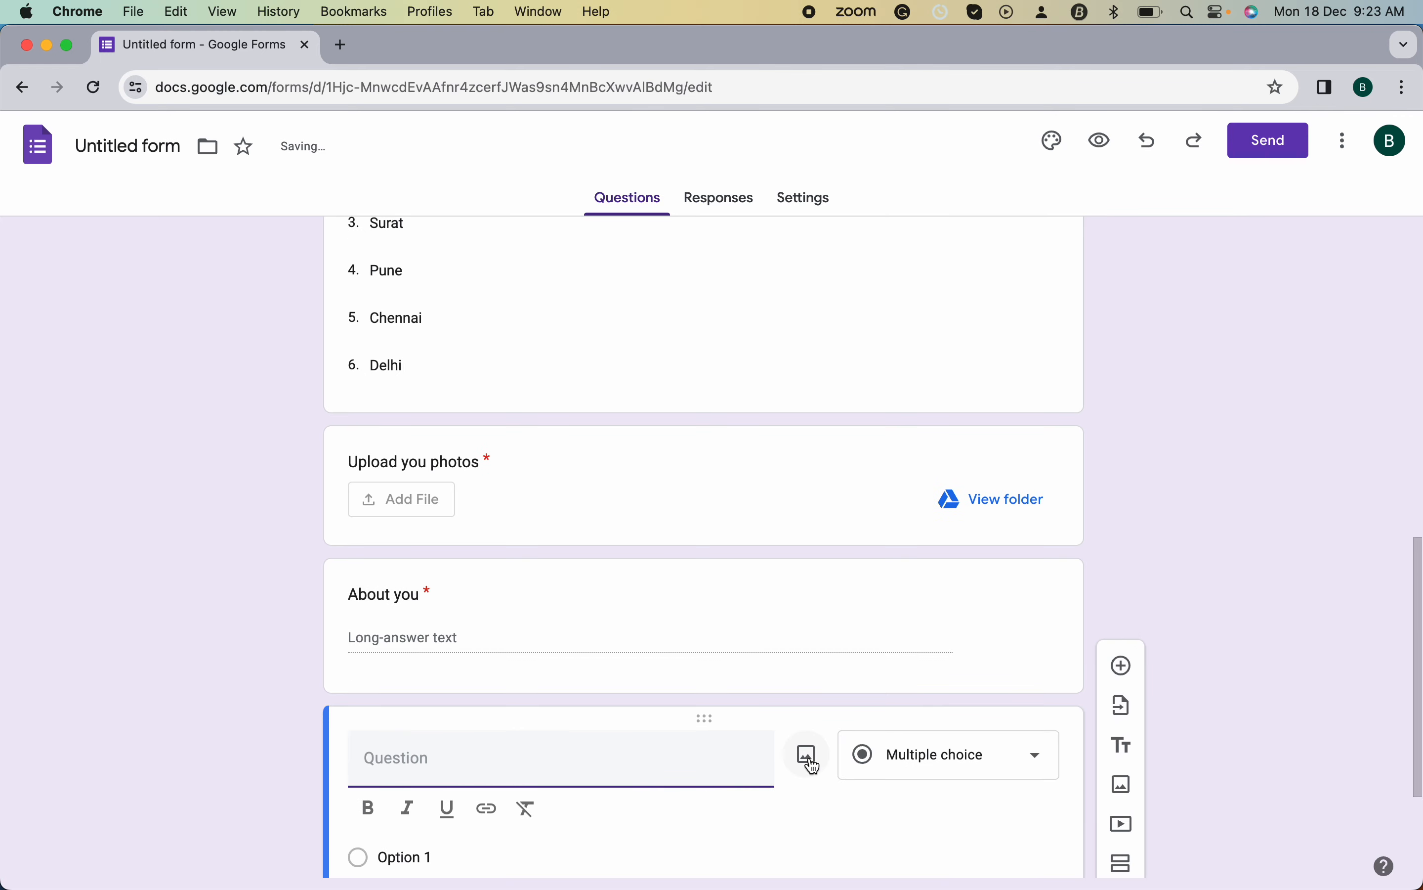
- Change the new question's type to Date, title it 'Date of Birth', and mark it required
{"action": "scroll", "coordinate": [804, 753], "scroll_direction": "down", "scroll_amount": 3}
{"action": "left_click", "coordinate": [929, 559]}
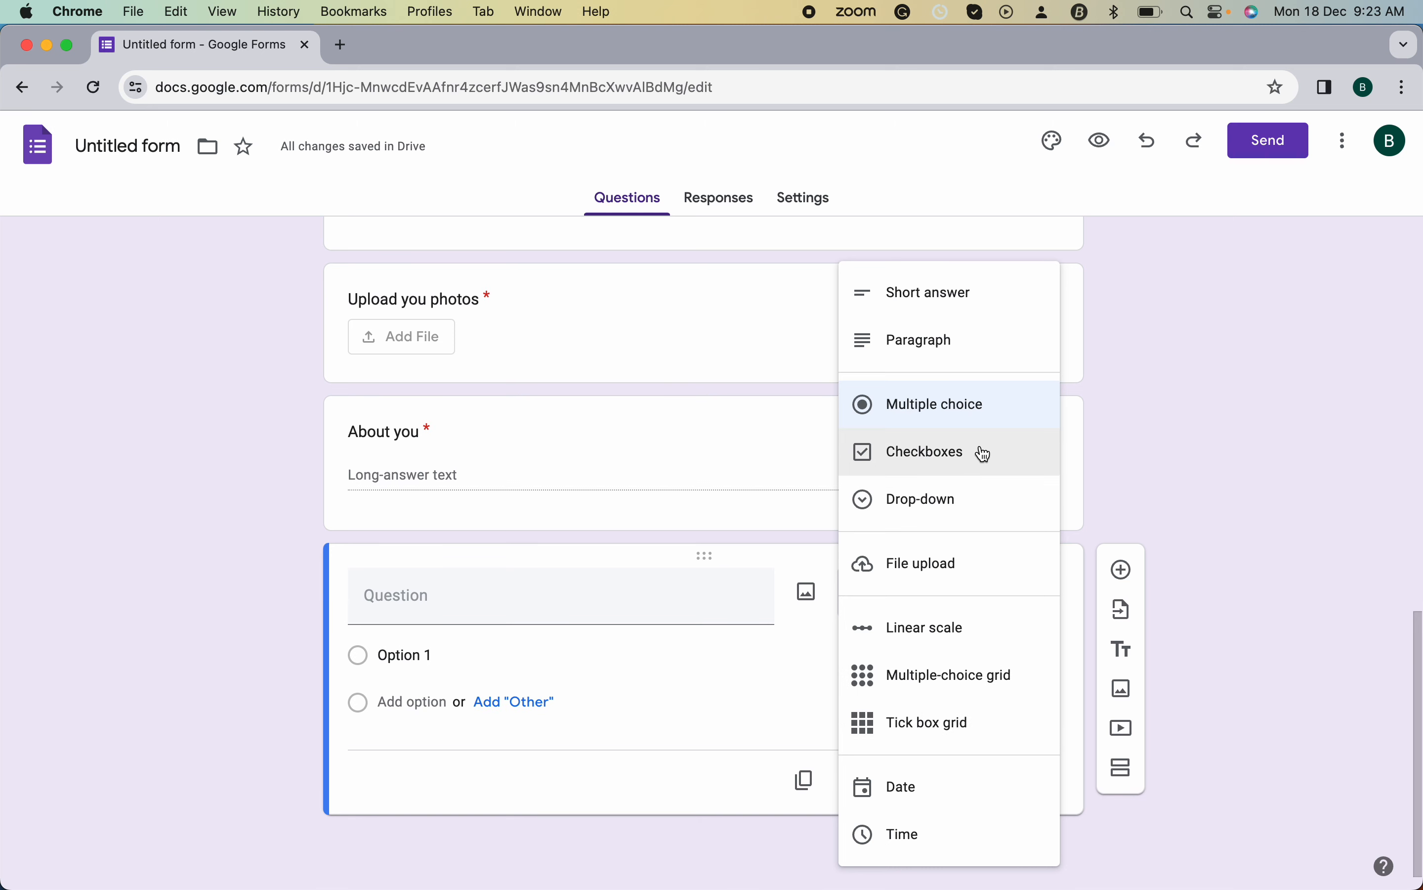
{"action": "left_click", "coordinate": [944, 797]}
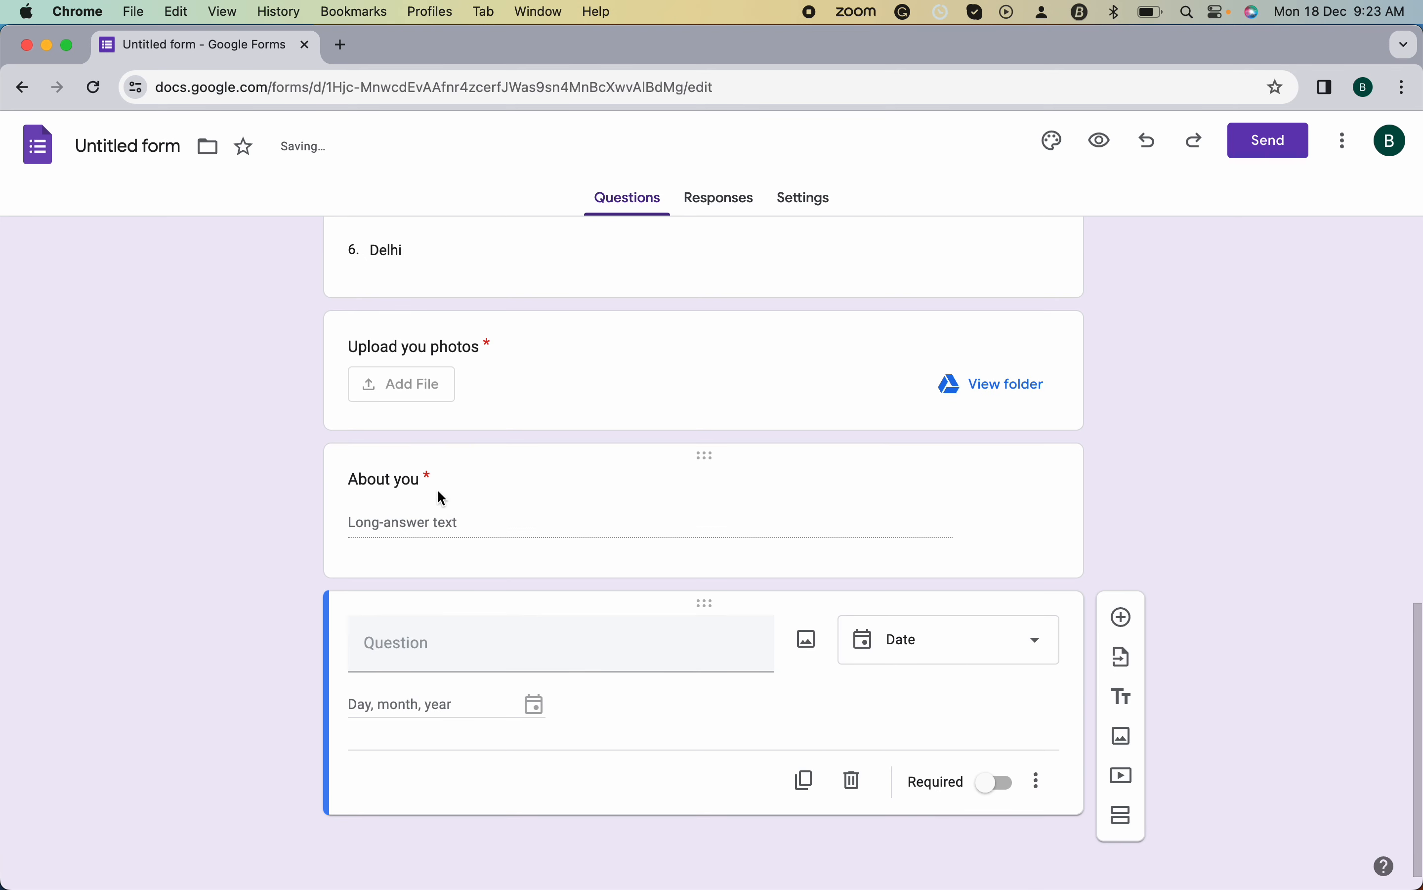
{"action": "left_click", "coordinate": [438, 640]}
{"action": "type", "text": "Date"}
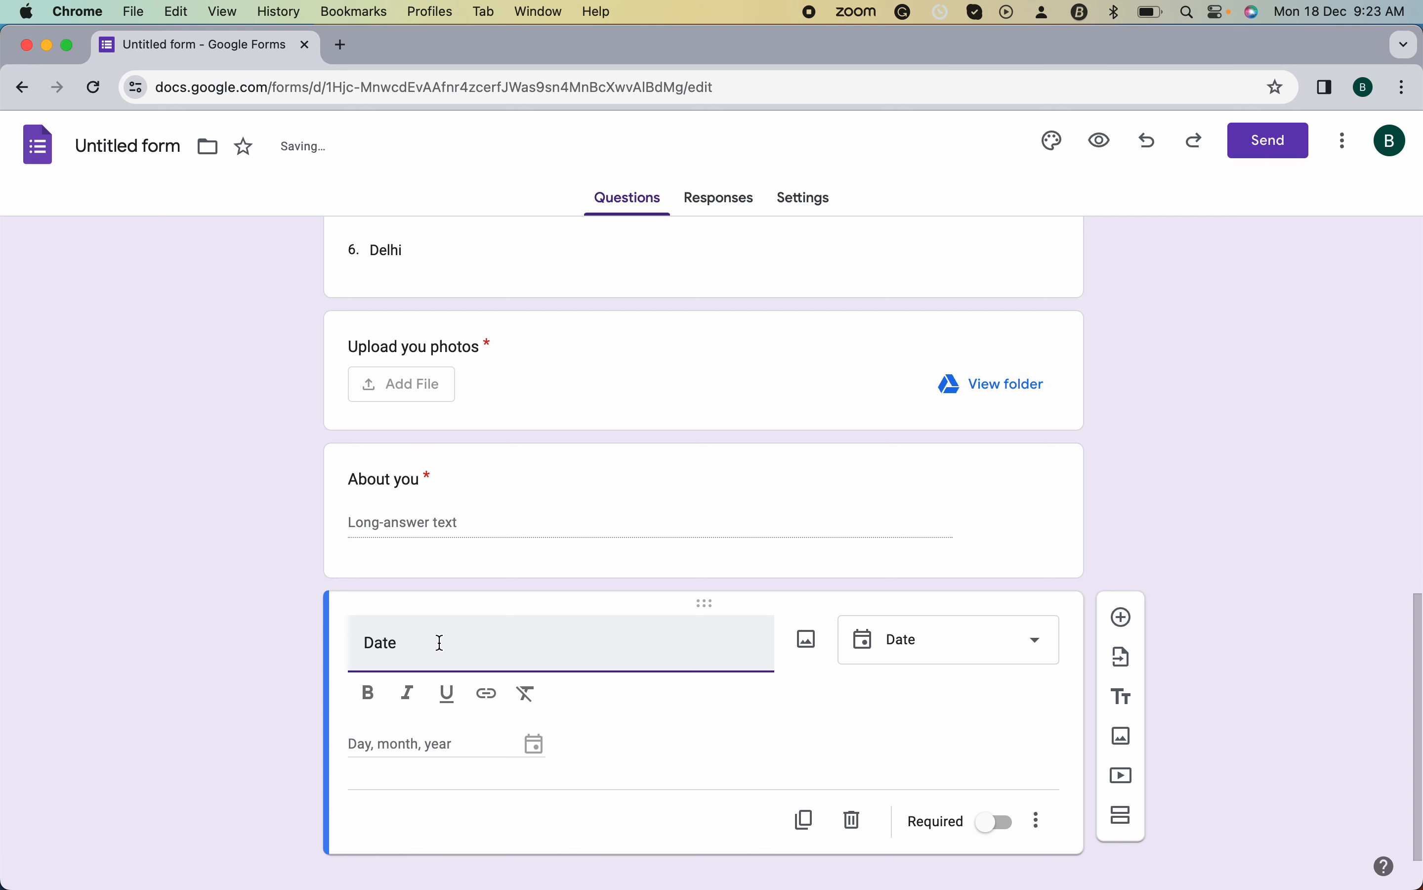
{"action": "type", "text": " of Birt"}
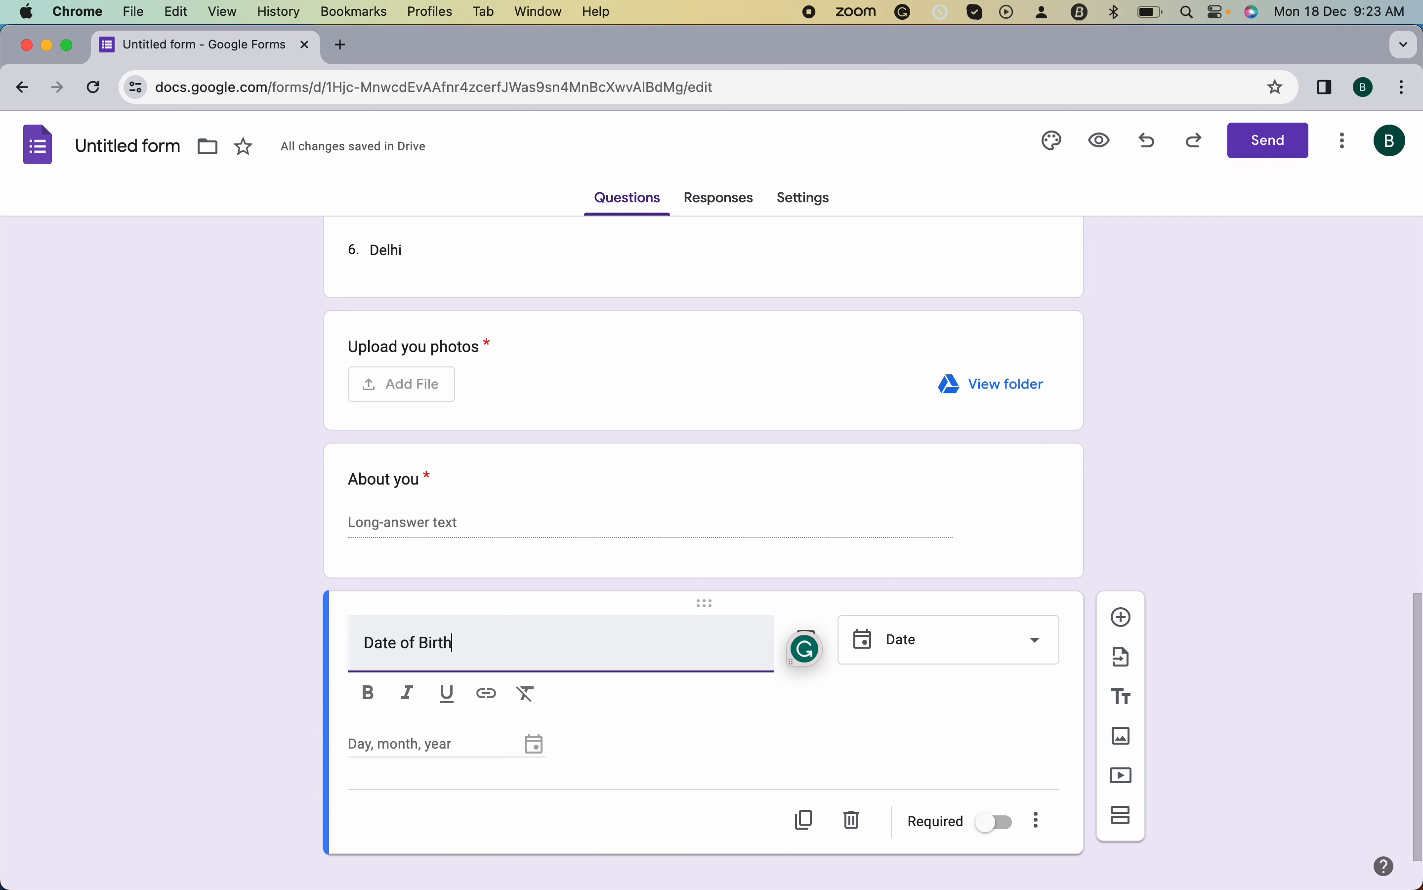
{"action": "type", "text": "h"}
{"action": "left_click", "coordinate": [432, 746]}
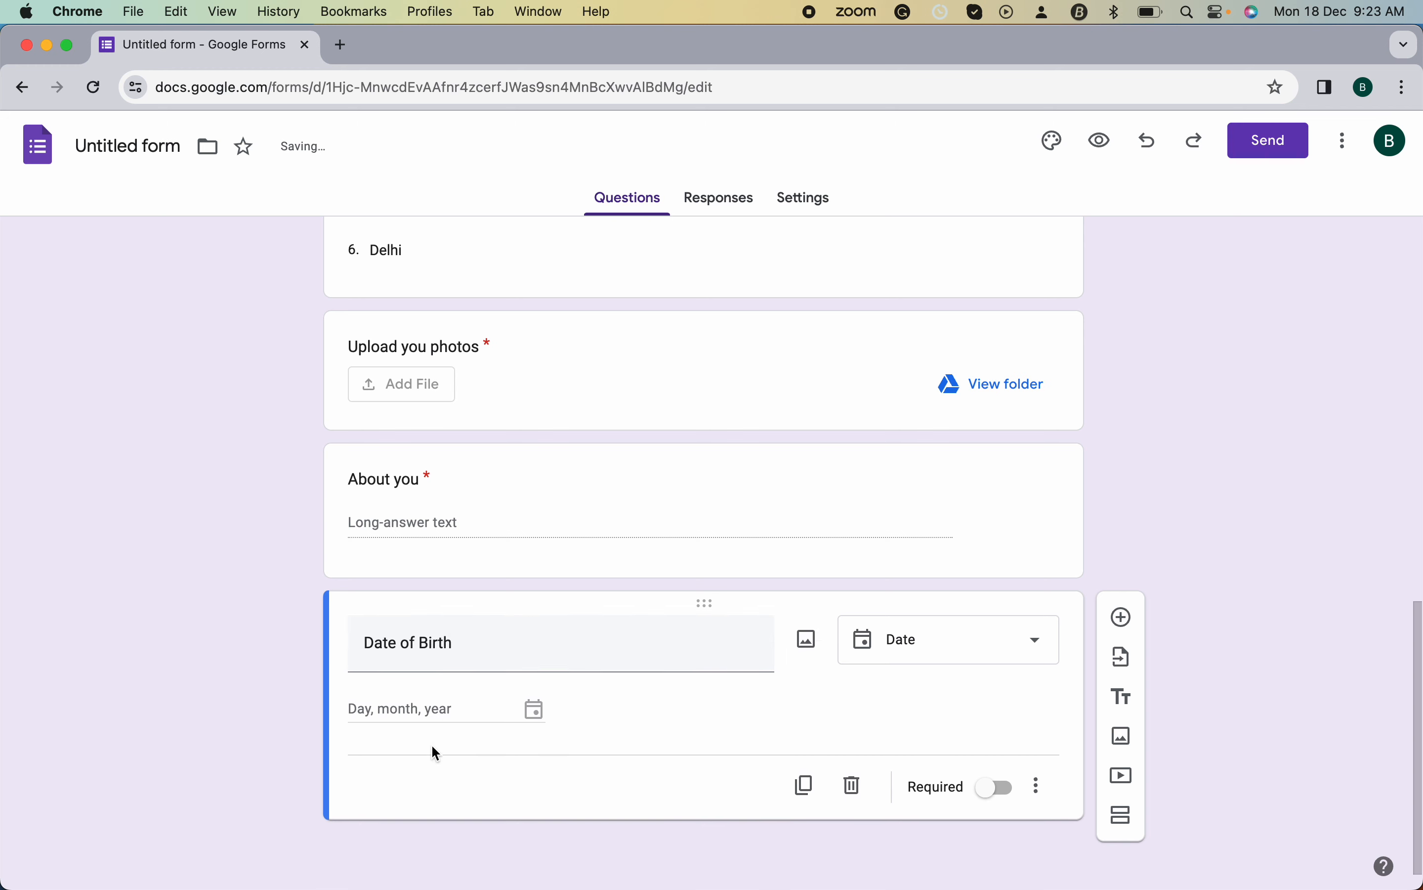
{"action": "left_click", "coordinate": [996, 782]}
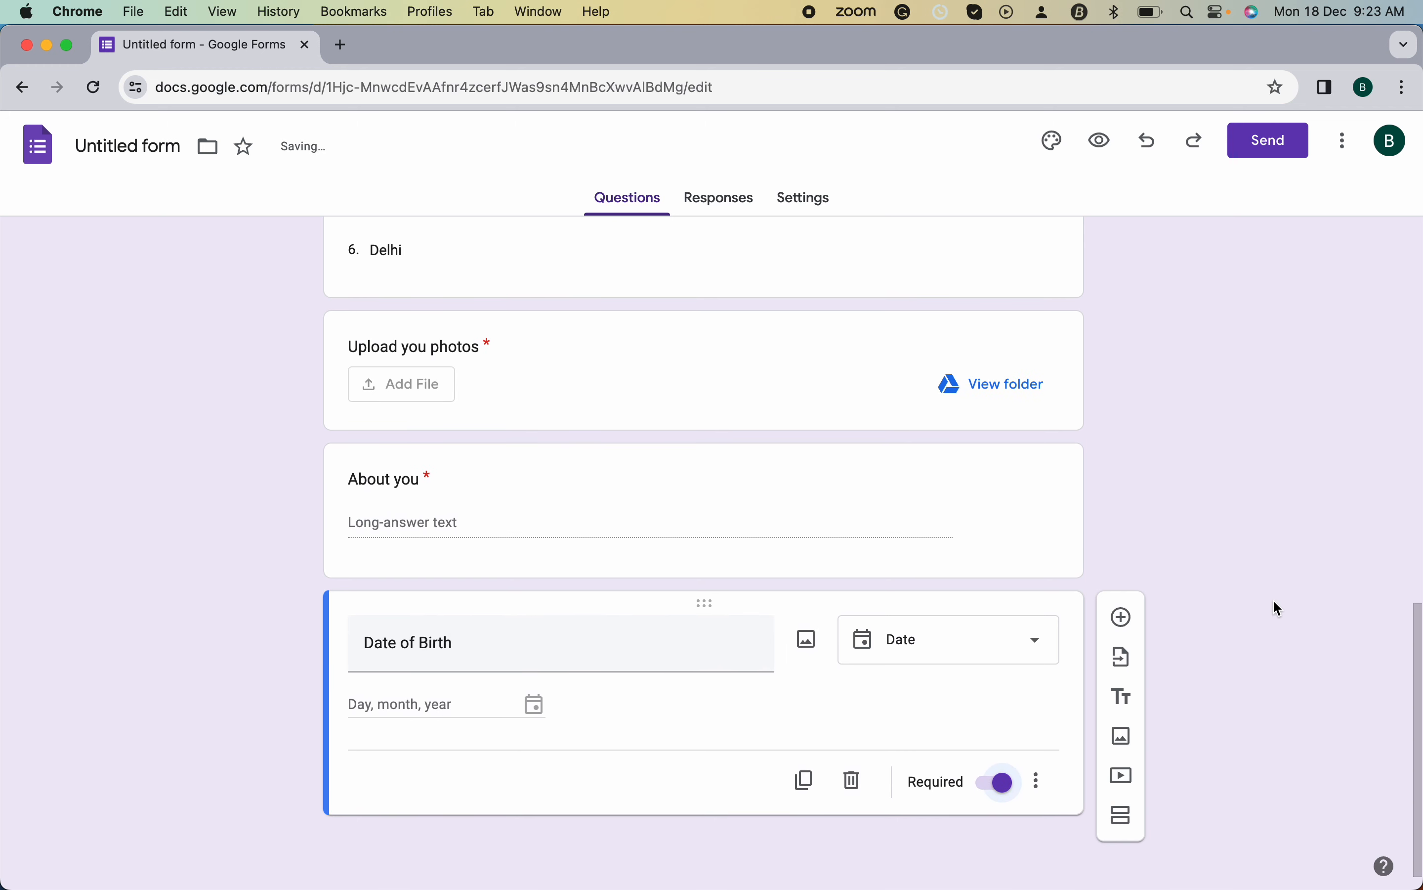
{"action": "scroll", "coordinate": [927, 545], "scroll_direction": "up", "scroll_amount": 15}
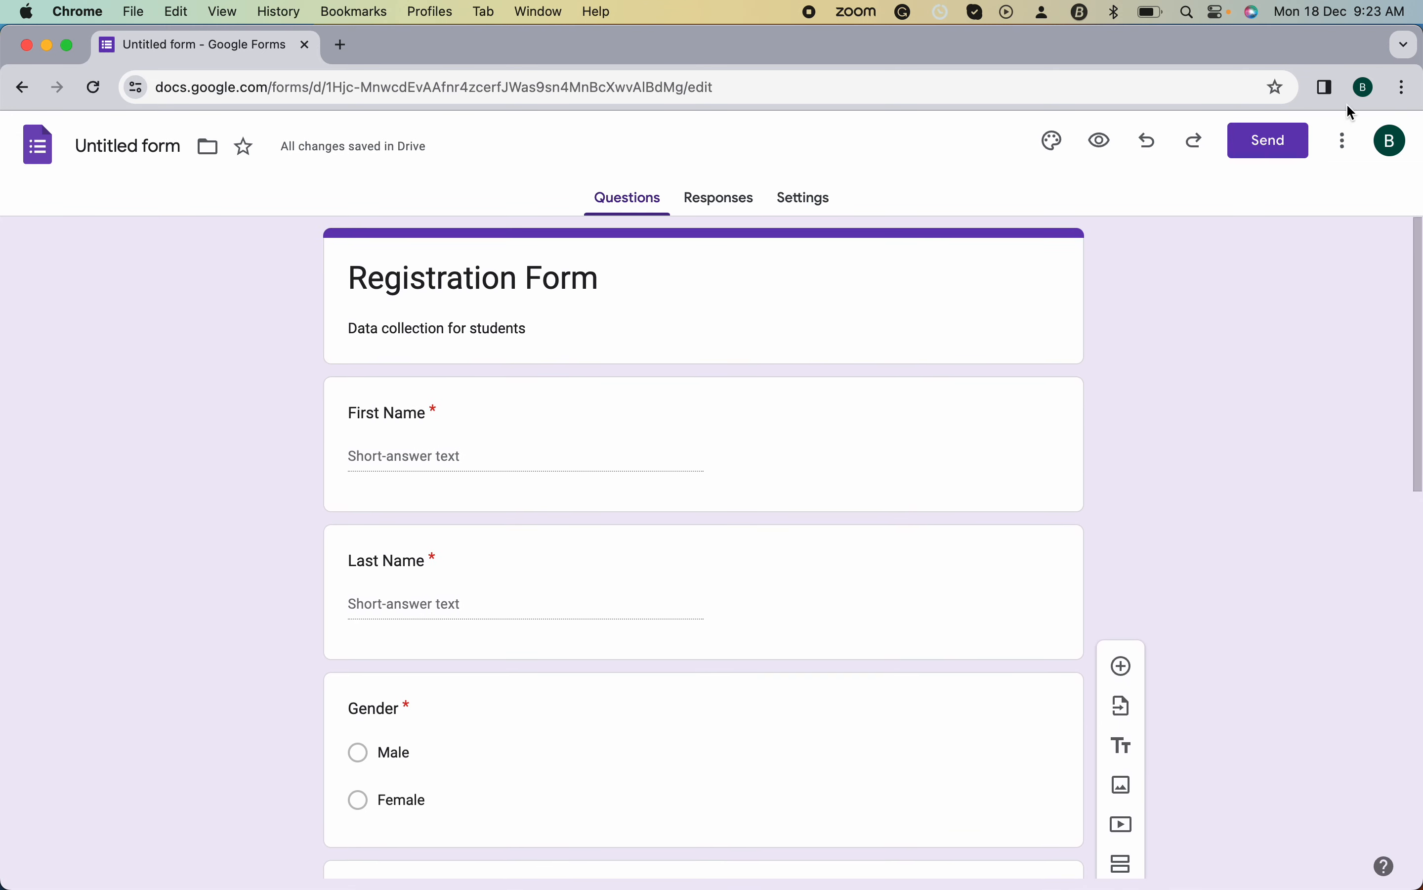
- Preview the form as a respondent, dismiss the auto-save notice, and scroll through all questions
{"action": "left_click", "coordinate": [1107, 145]}
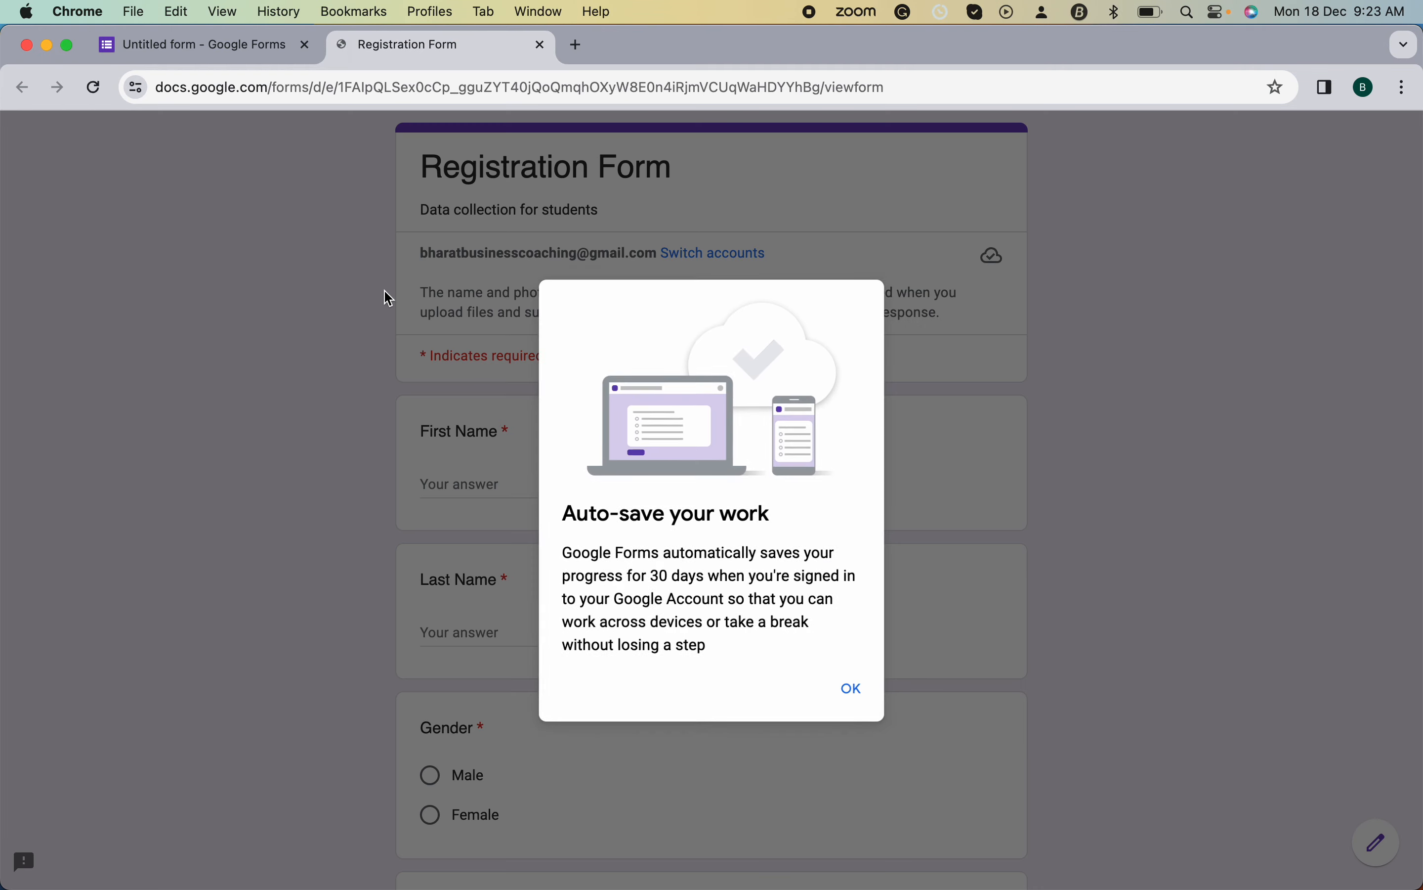
{"action": "left_click", "coordinate": [856, 694]}
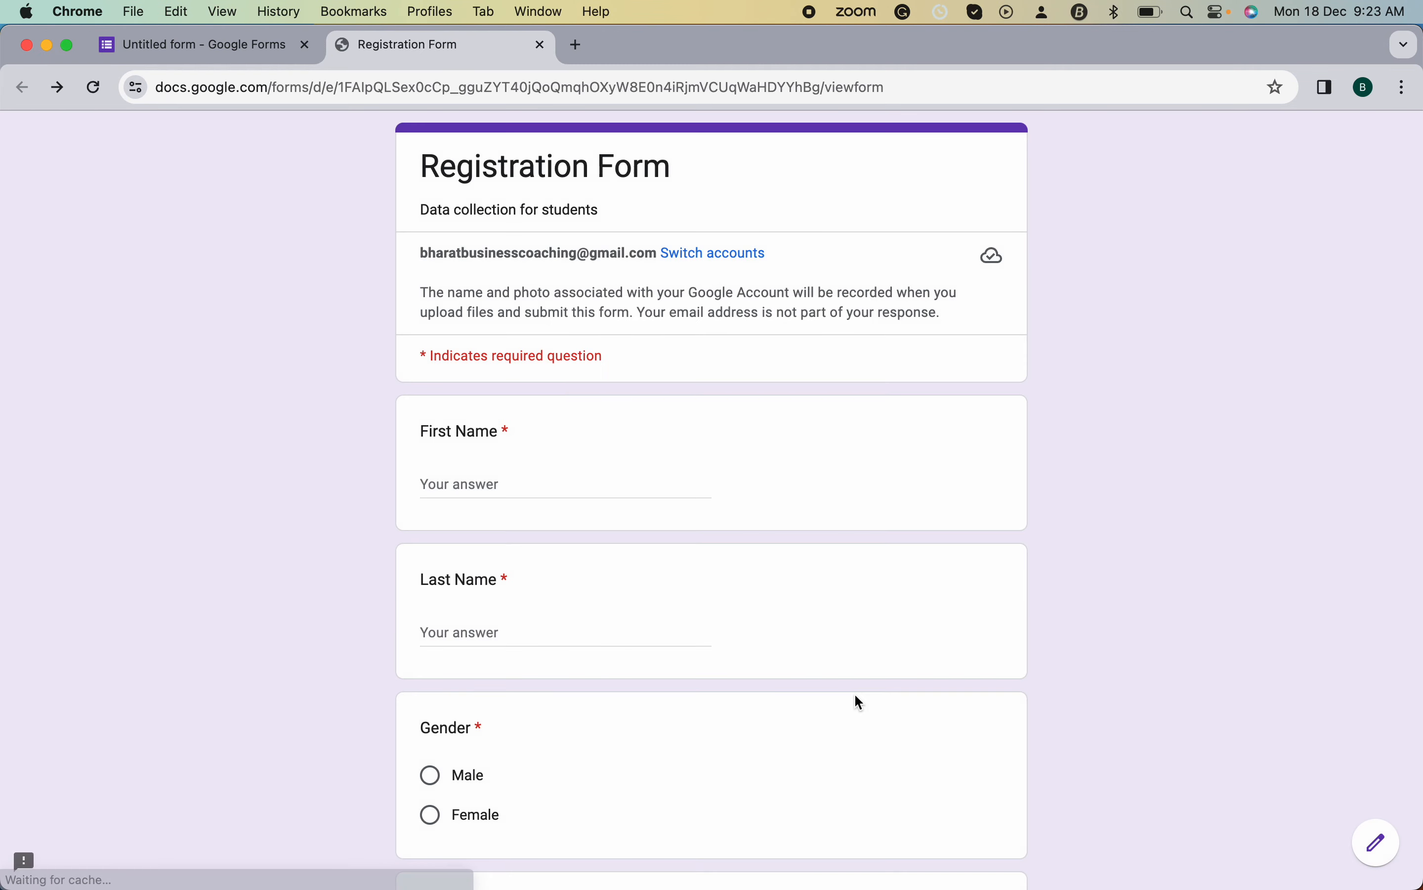
{"action": "scroll", "coordinate": [647, 434], "scroll_direction": "down", "scroll_amount": 1}
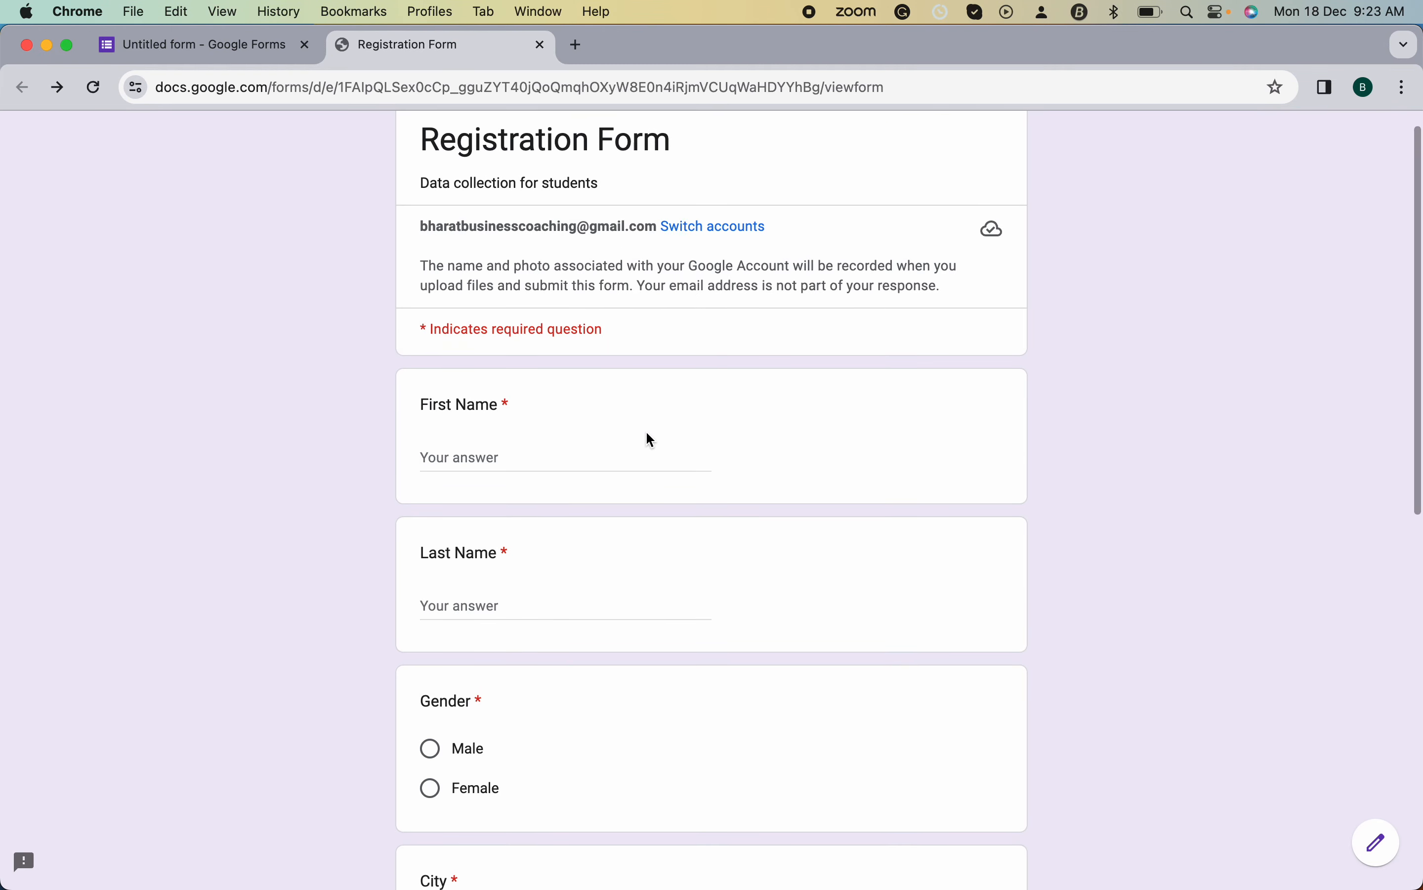
{"action": "scroll", "coordinate": [650, 440], "scroll_direction": "down", "scroll_amount": 1}
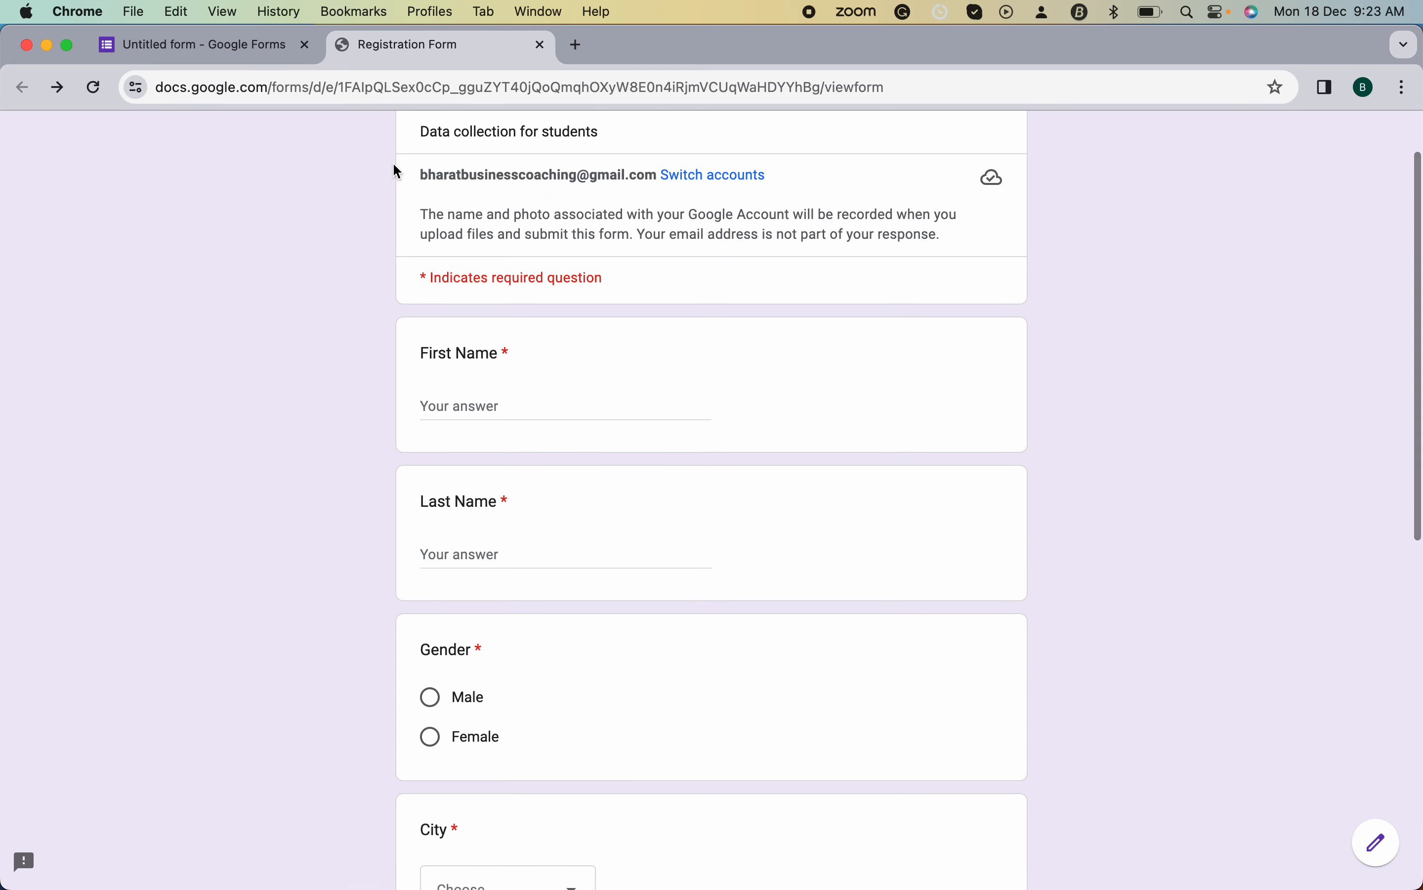
{"action": "scroll", "coordinate": [542, 204], "scroll_direction": "down", "scroll_amount": 3}
{"action": "scroll", "coordinate": [545, 204], "scroll_direction": "down", "scroll_amount": 10}
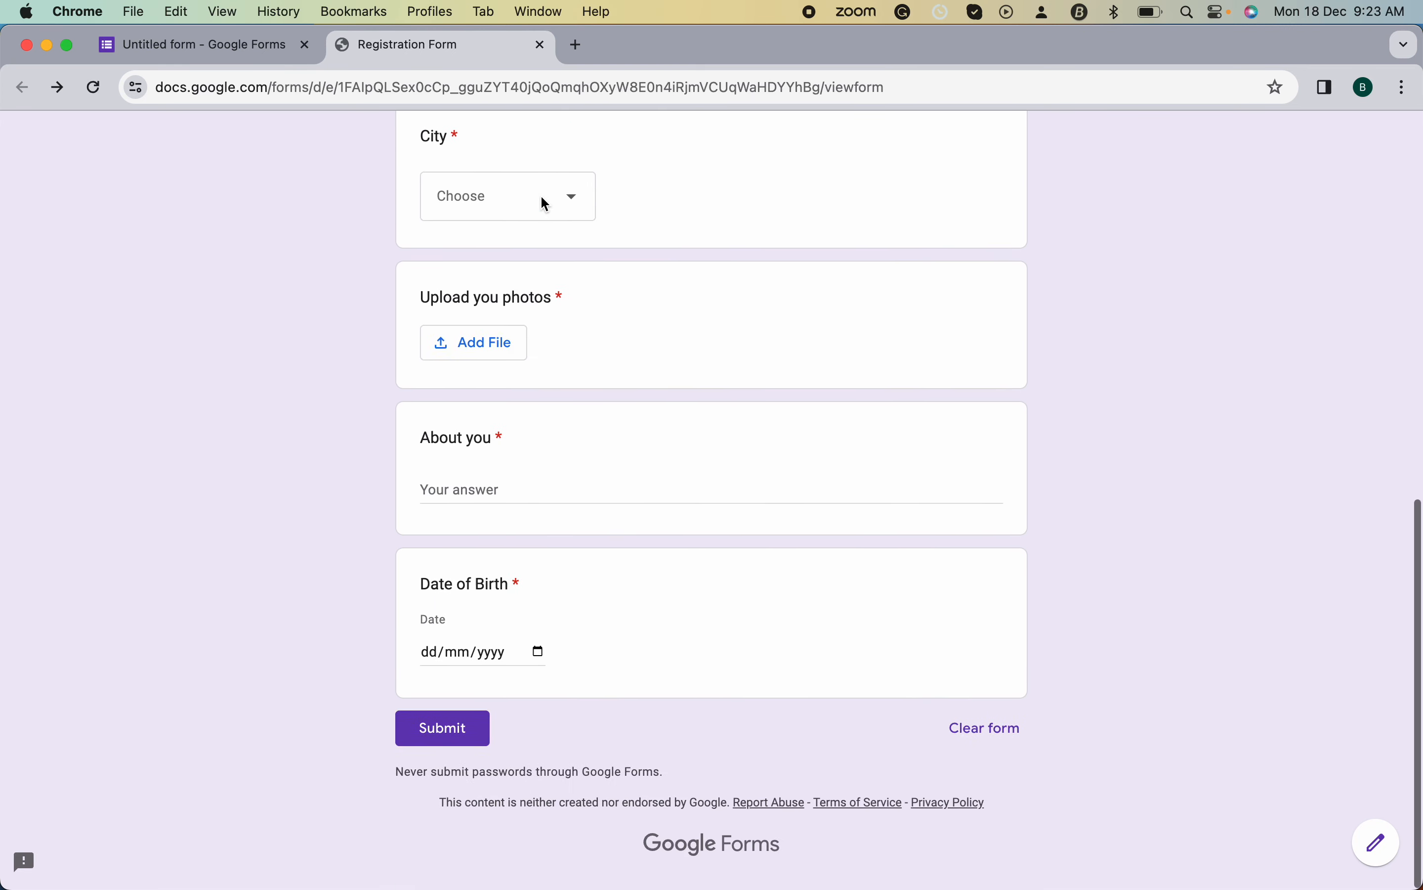
{"action": "scroll", "coordinate": [546, 204], "scroll_direction": "up", "scroll_amount": 11}
{"action": "scroll", "coordinate": [545, 204], "scroll_direction": "up", "scroll_amount": 3}
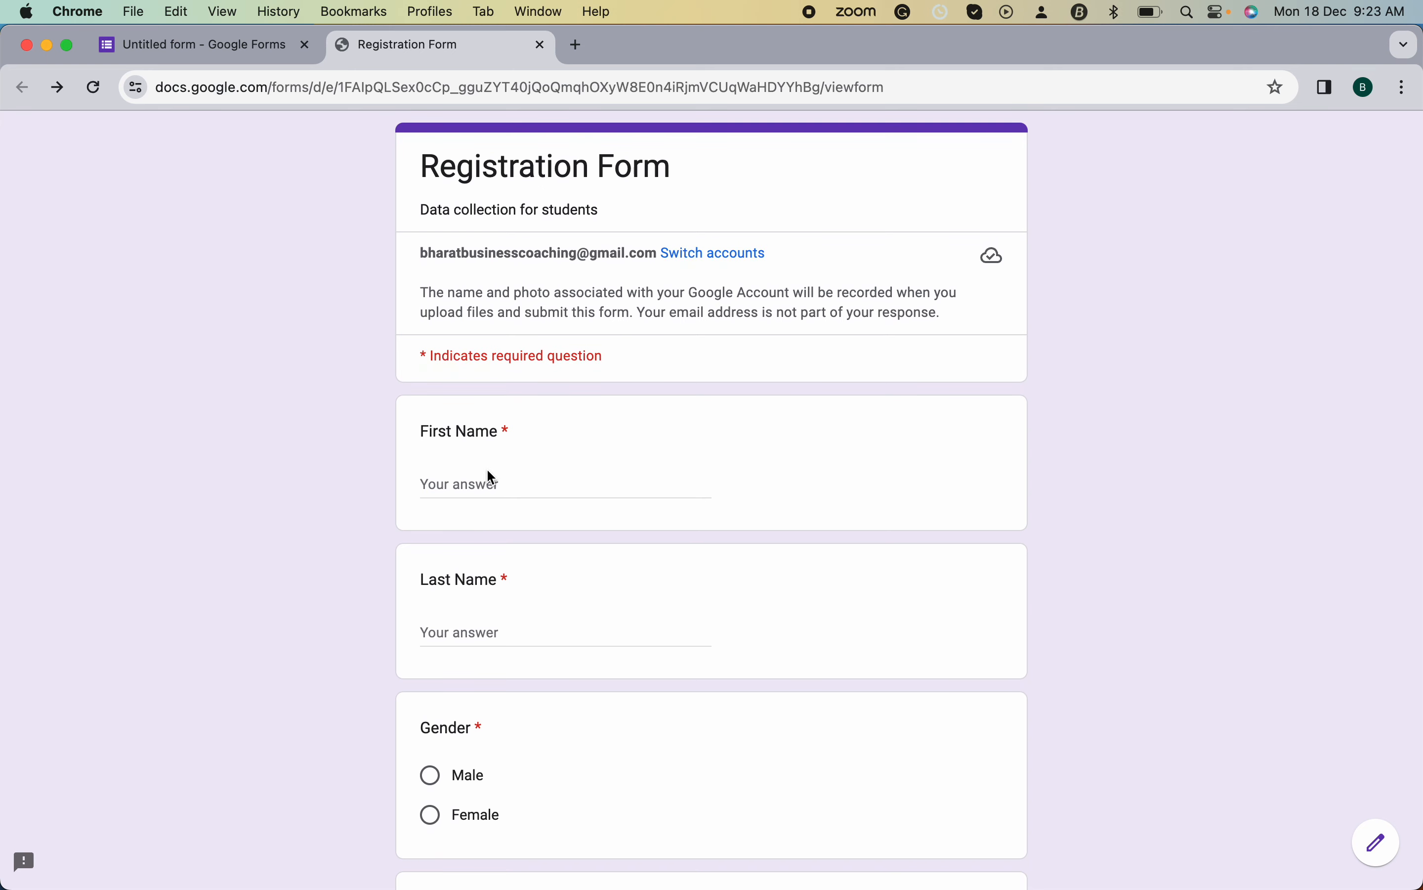
- Enter the respondent's first name and last name in the preview
{"action": "left_click", "coordinate": [488, 485]}
{"action": "key", "text": "Tab"}
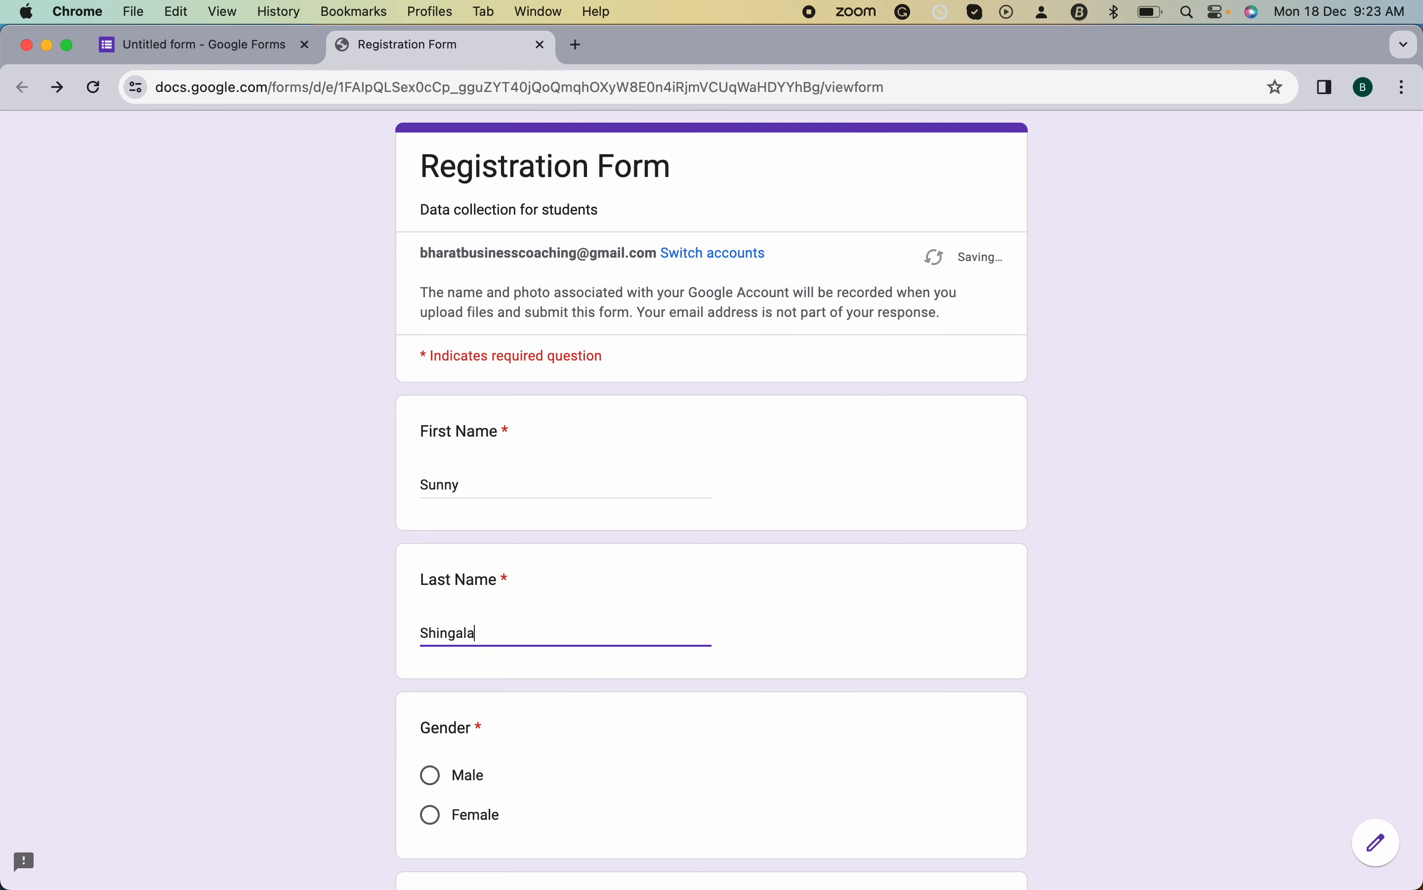
- Choose Male for Gender and Surat for City, then start adding a photo file
{"action": "scroll", "coordinate": [564, 487], "scroll_direction": "down", "scroll_amount": 5}
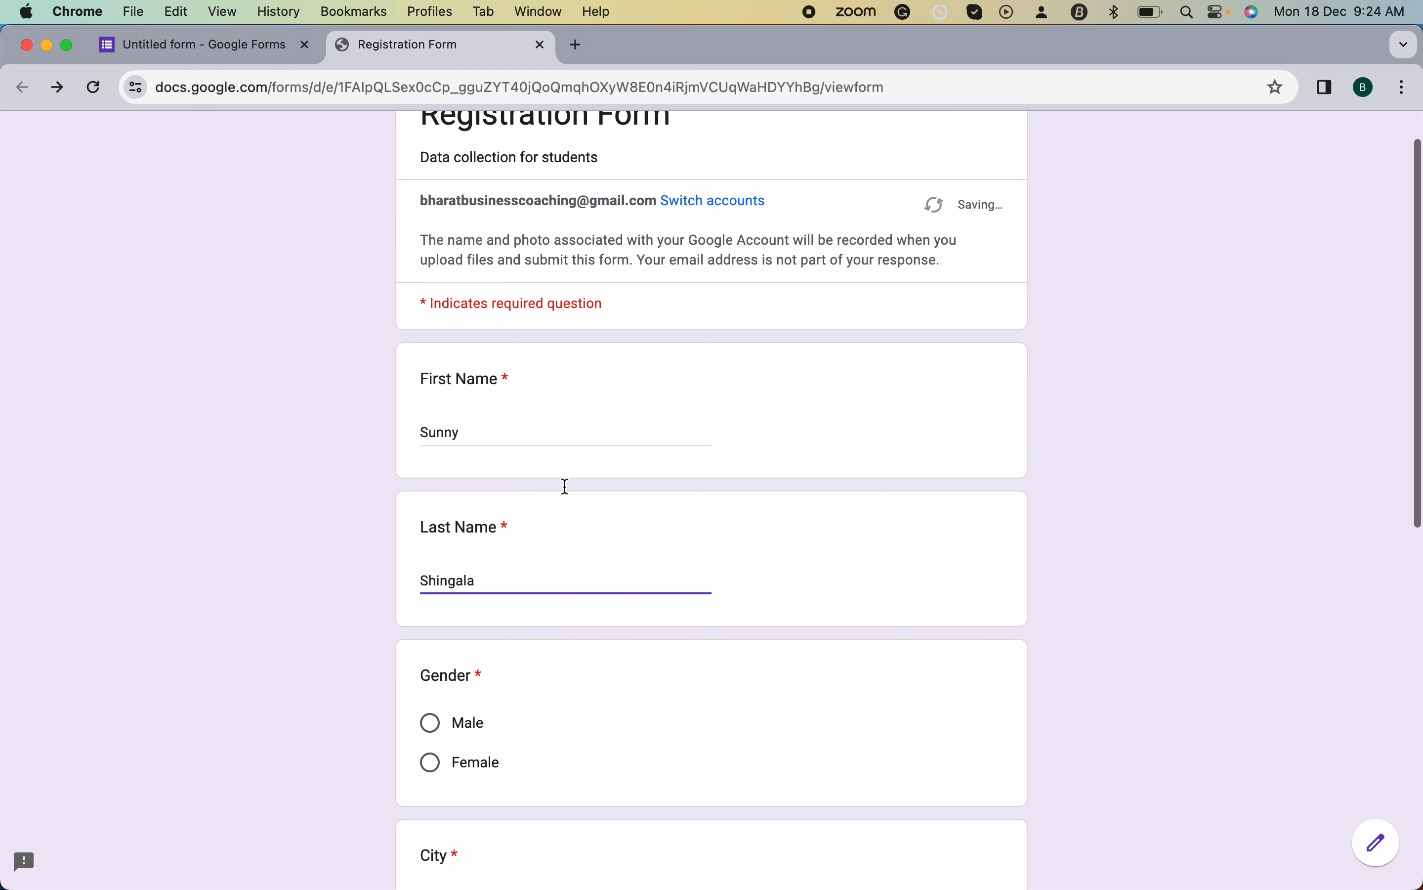
{"action": "left_click", "coordinate": [435, 489]}
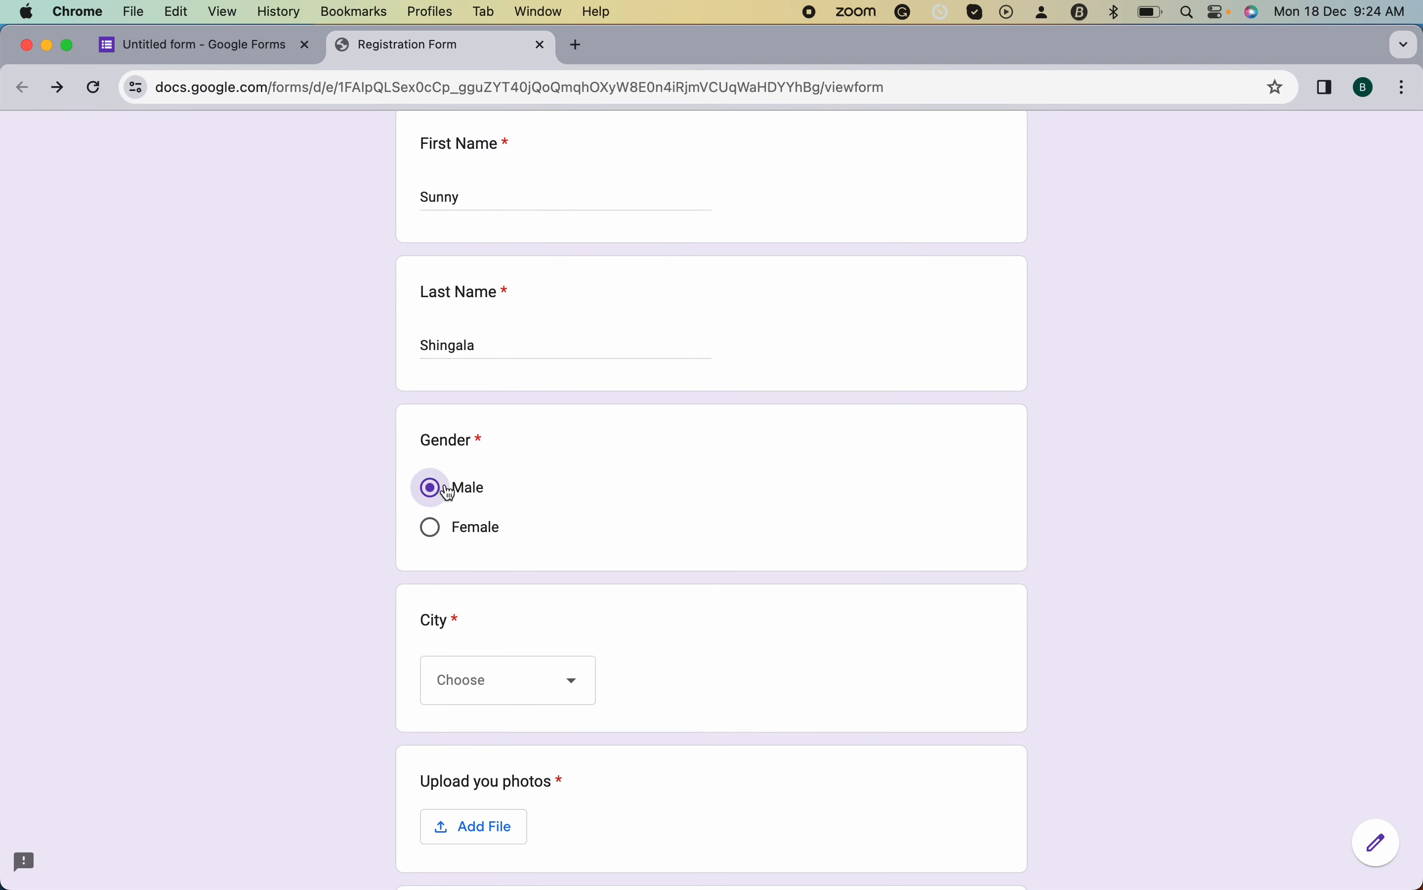
{"action": "scroll", "coordinate": [636, 559], "scroll_direction": "down", "scroll_amount": 5}
{"action": "left_click", "coordinate": [567, 375]}
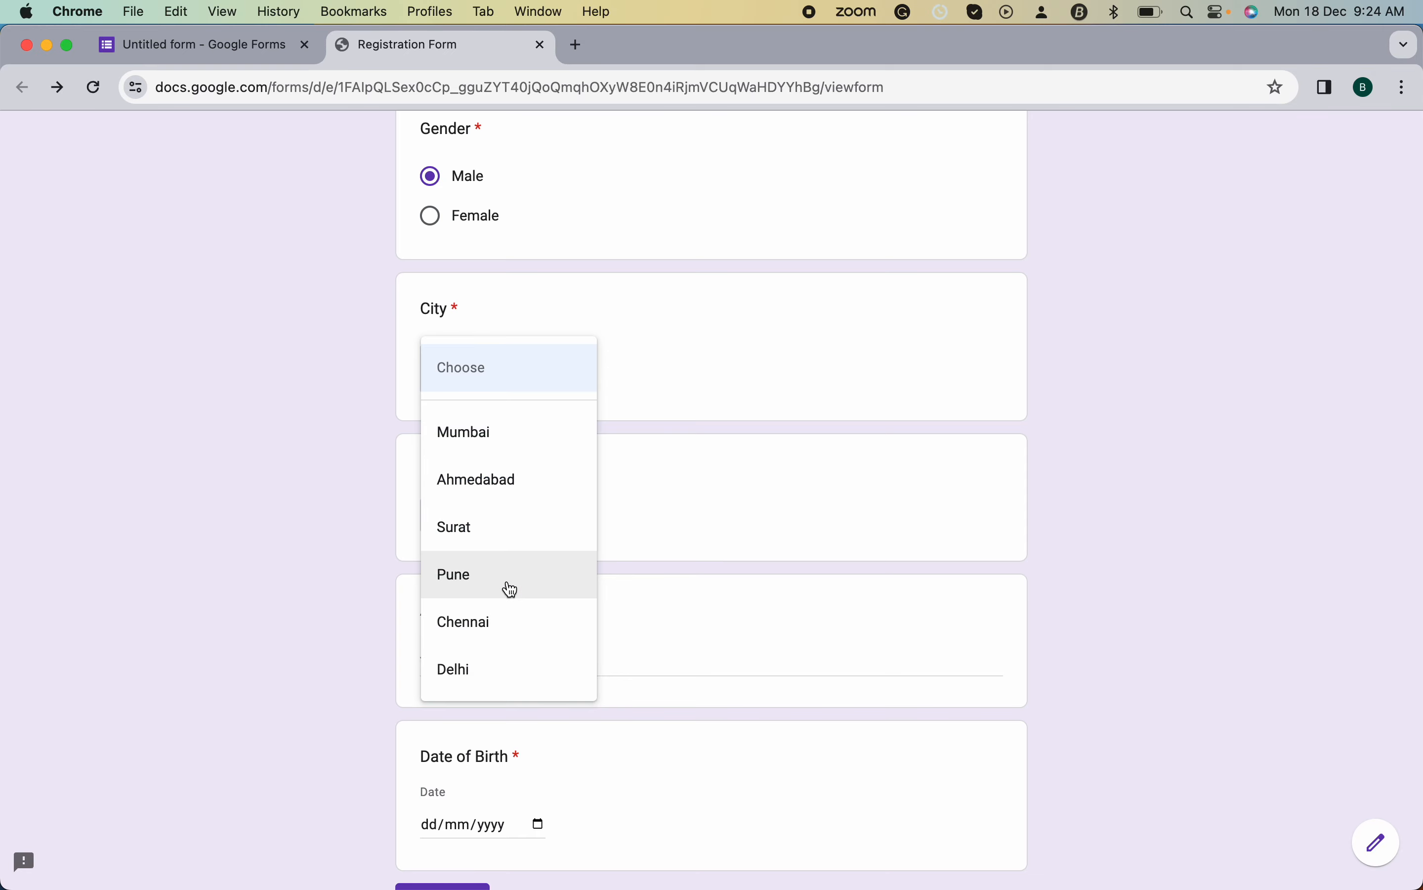
{"action": "left_click", "coordinate": [511, 532]}
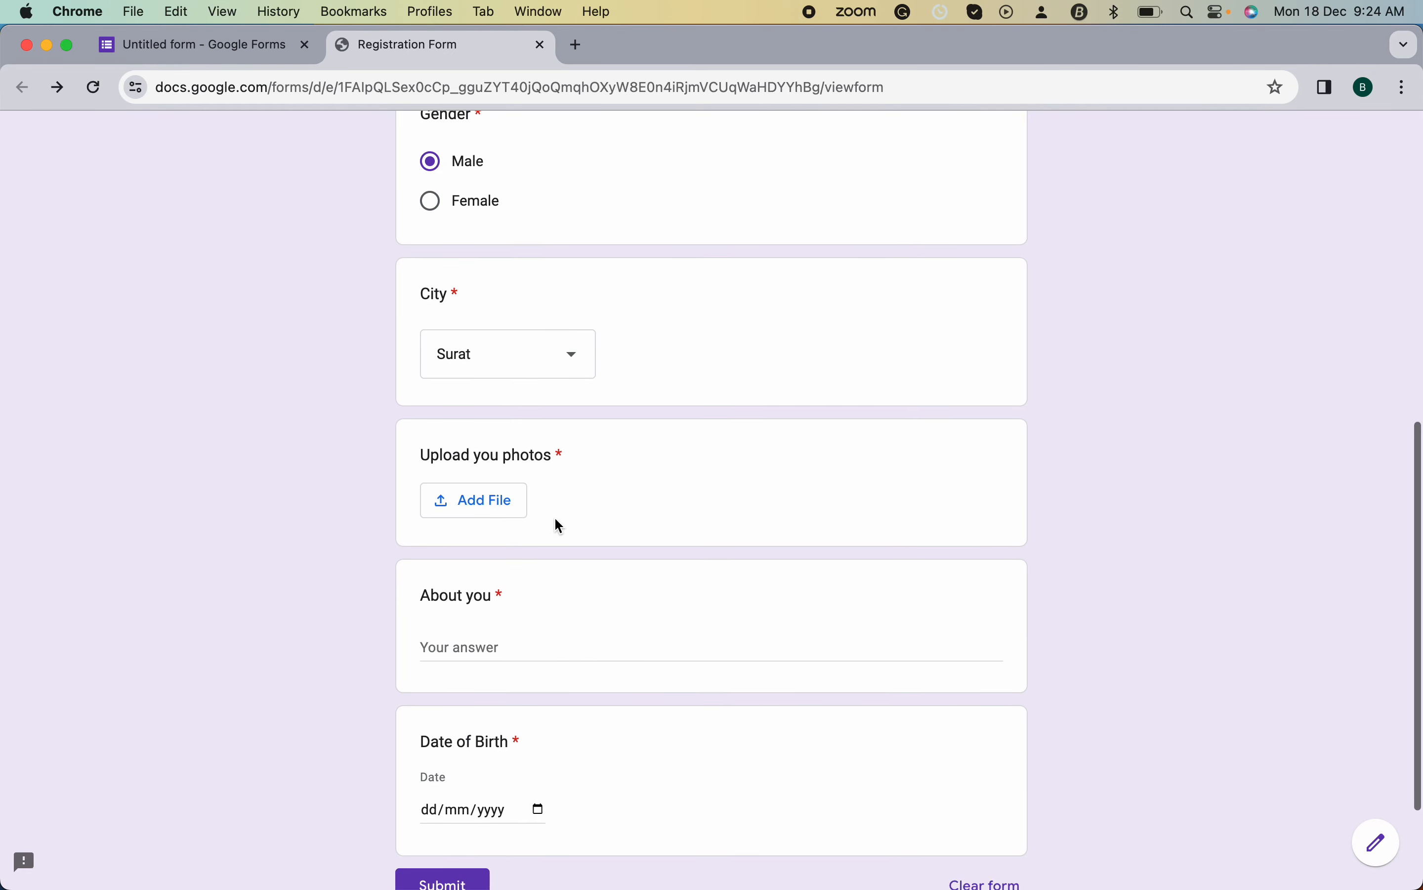
{"action": "scroll", "coordinate": [554, 516], "scroll_direction": "down", "scroll_amount": 2}
{"action": "left_click", "coordinate": [486, 404]}
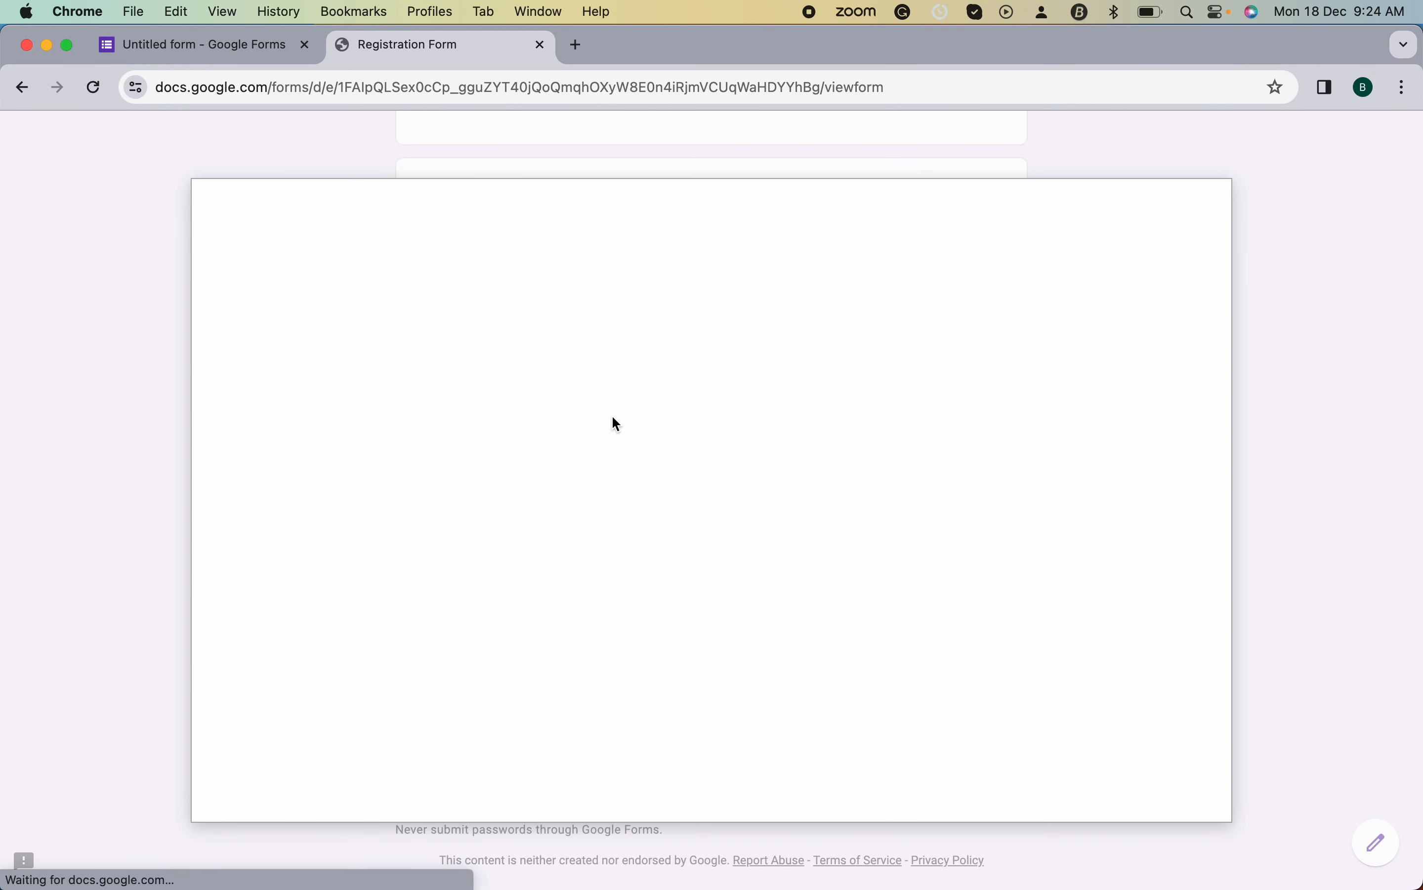
- Upload a Desktop screenshot as the answer to 'Upload you photos'
{"action": "left_click", "coordinate": [707, 685]}
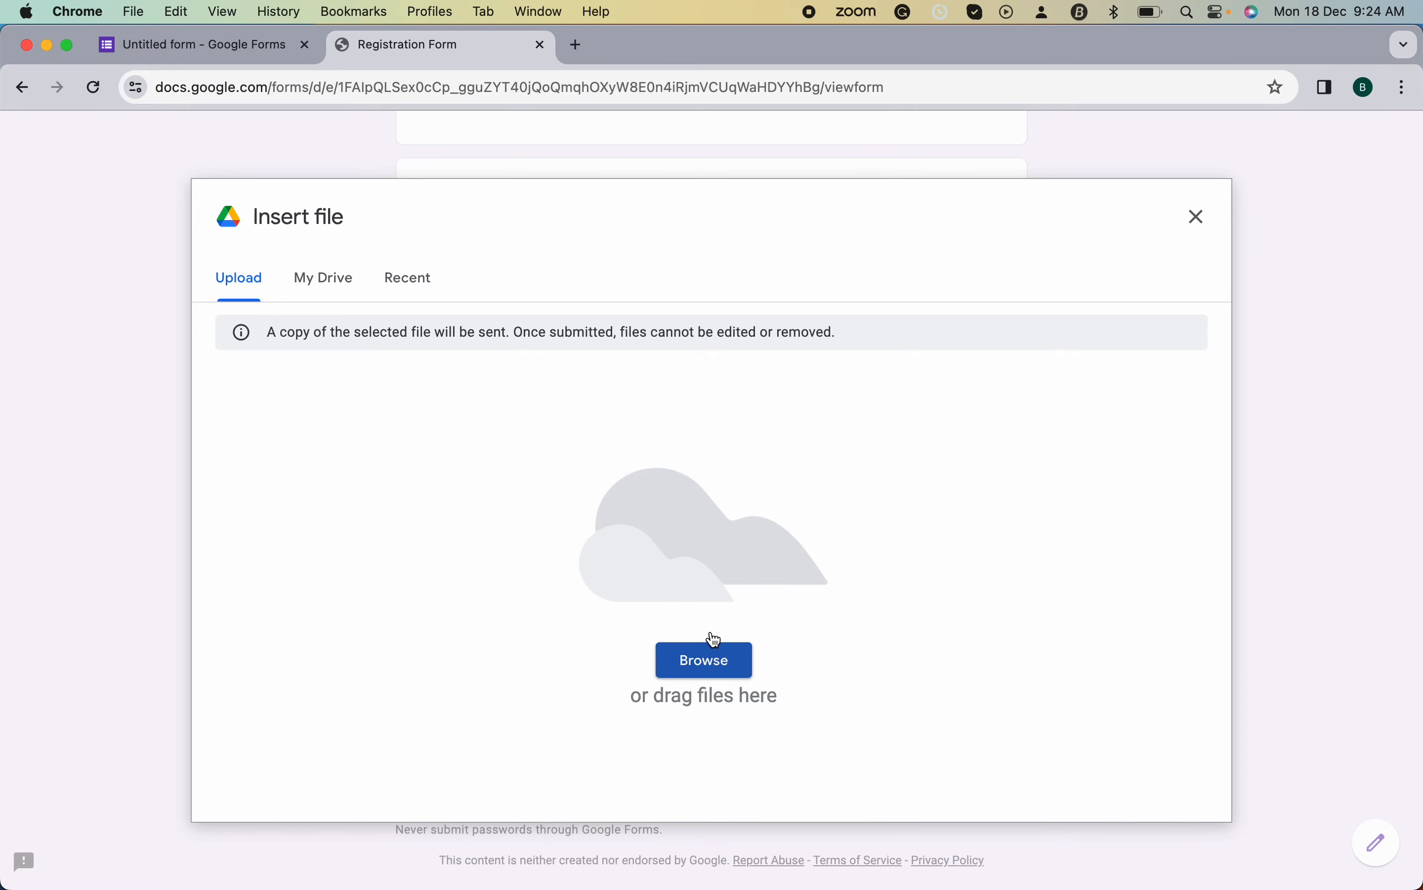
{"action": "left_click", "coordinate": [714, 660]}
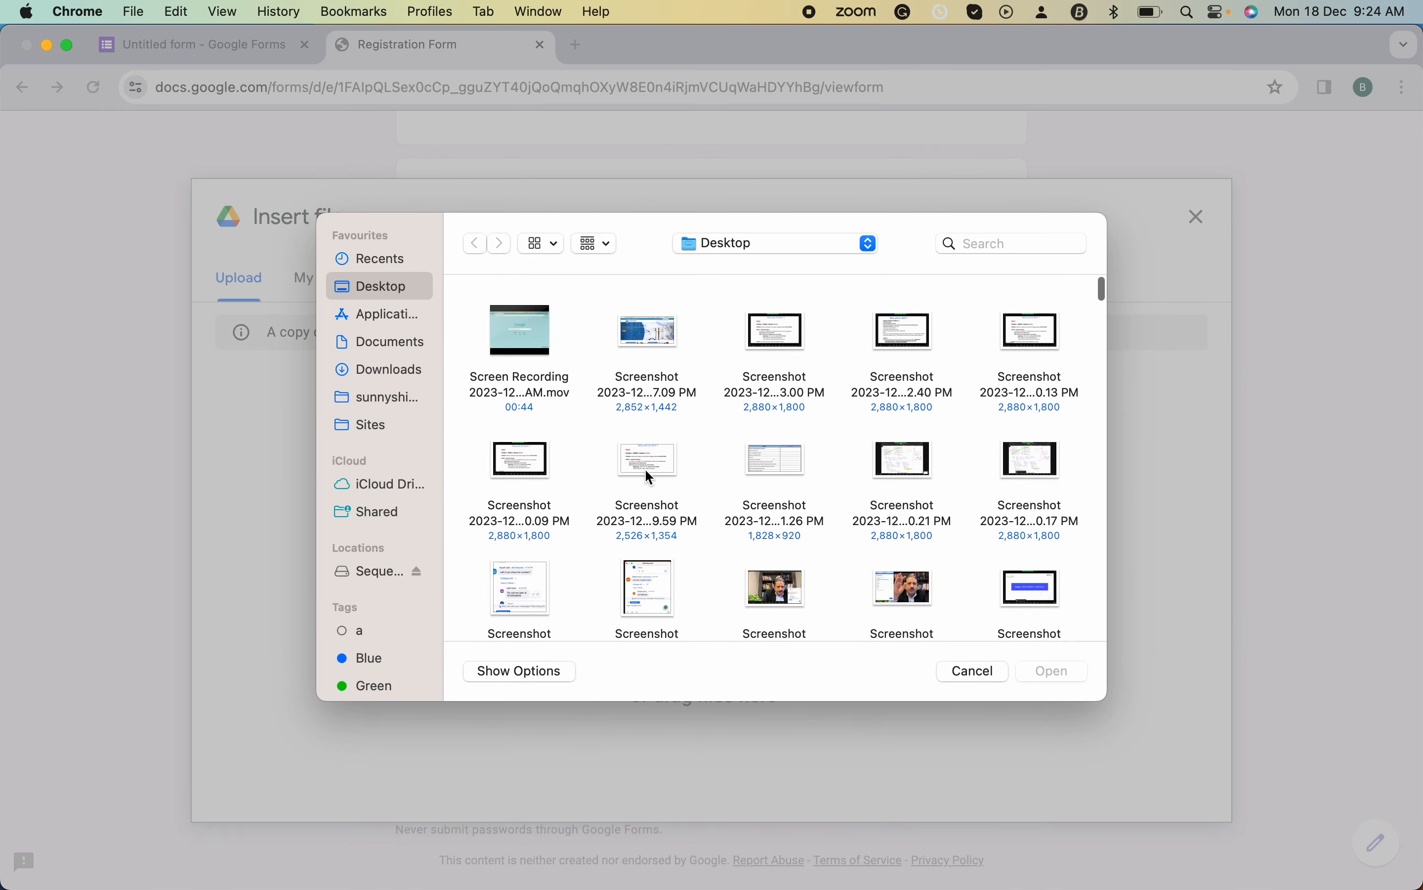
{"action": "scroll", "coordinate": [647, 471], "scroll_direction": "down", "scroll_amount": 2}
{"action": "left_click", "coordinate": [526, 419]}
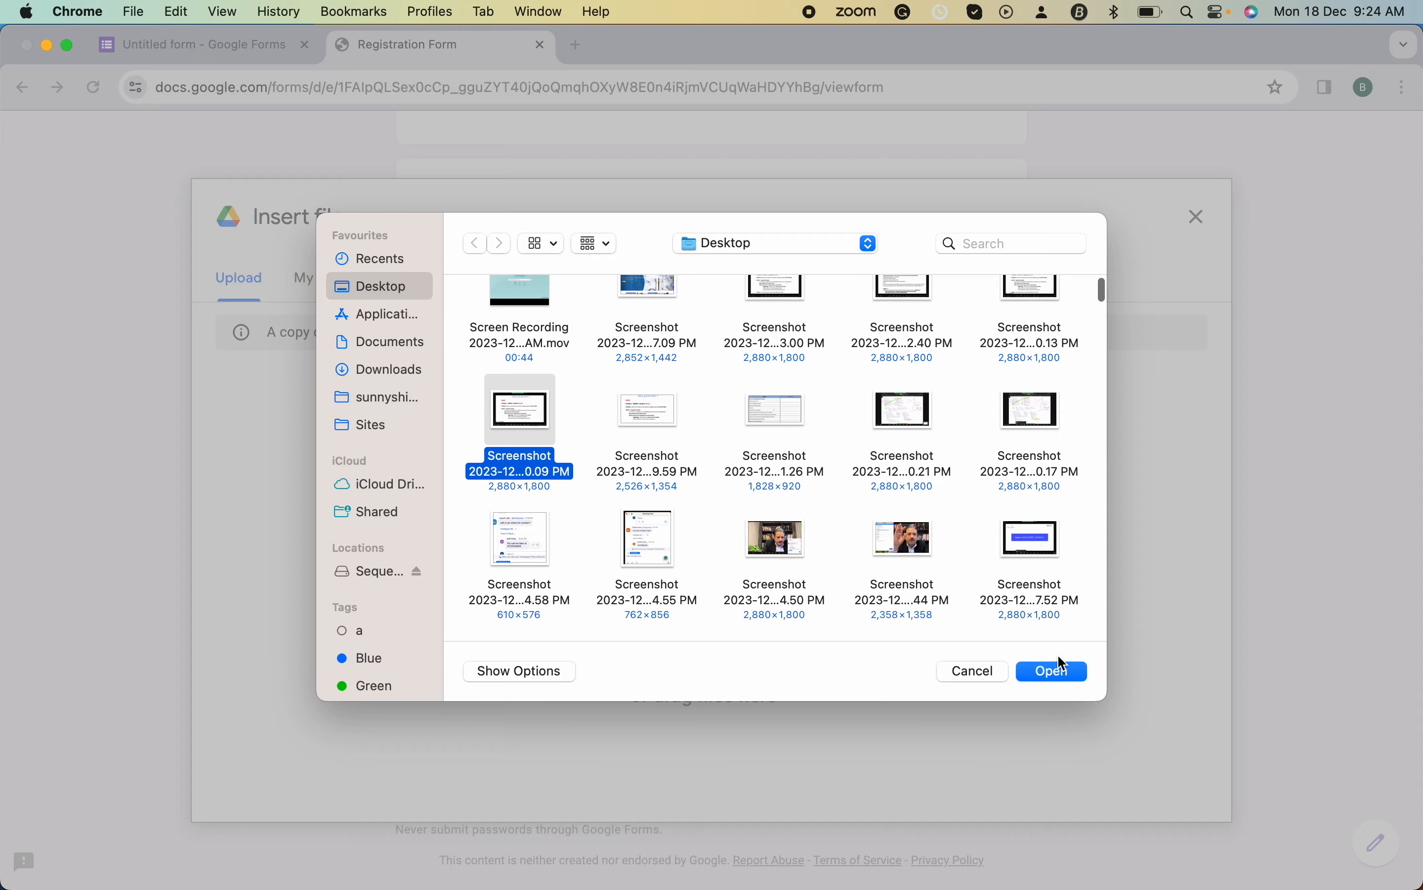
{"action": "left_click", "coordinate": [1054, 671]}
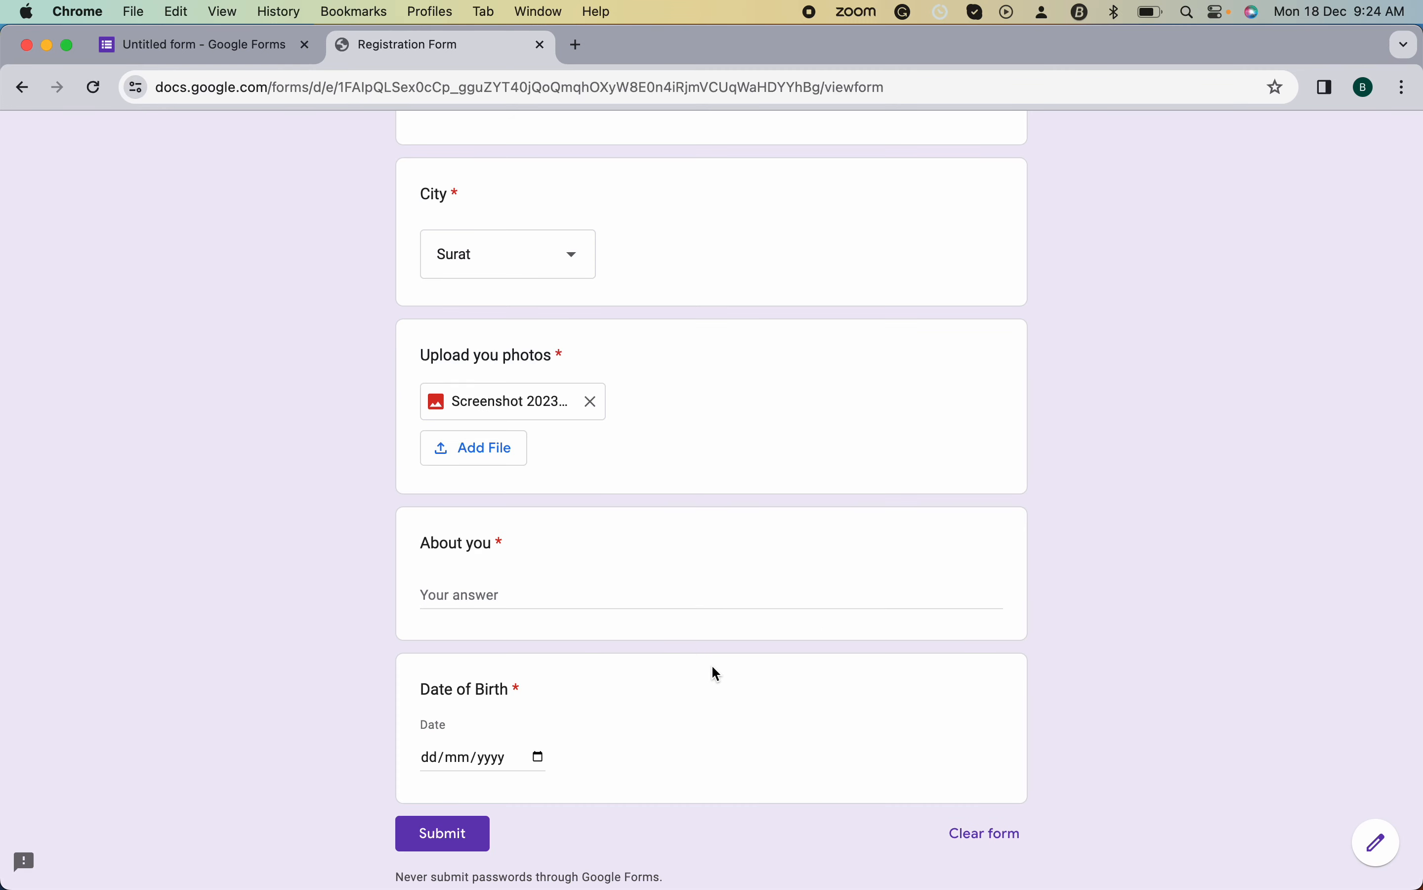
- Answer About you with a website and software developer self-introduction and a 'Thank you!' line
{"action": "left_click", "coordinate": [486, 595]}
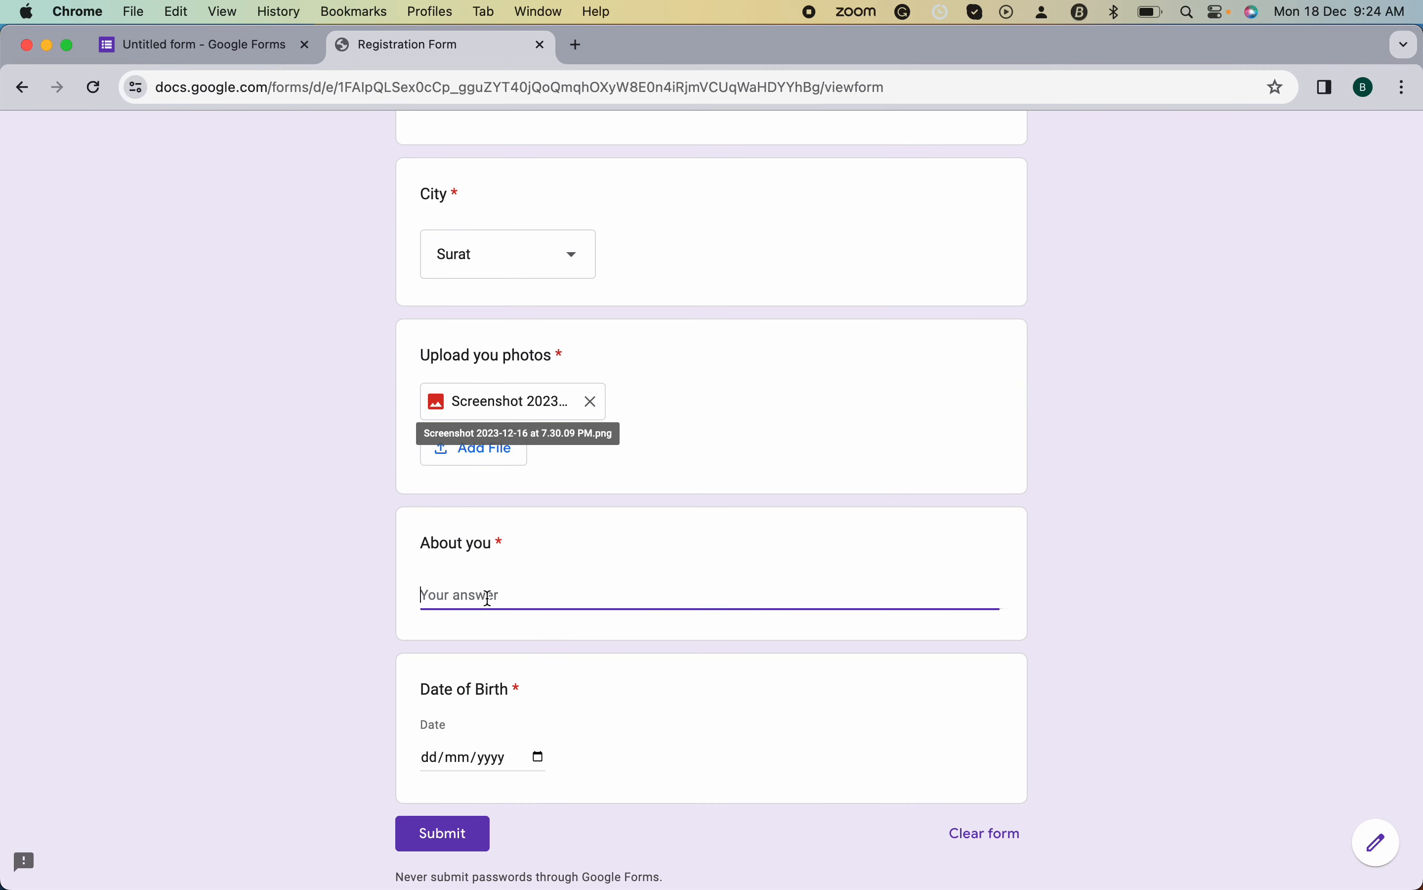
{"action": "type", "text": "Hi I am a suny"}
{"action": "key", "text": "BackSpace"}
{"action": "type", "text": "n"}
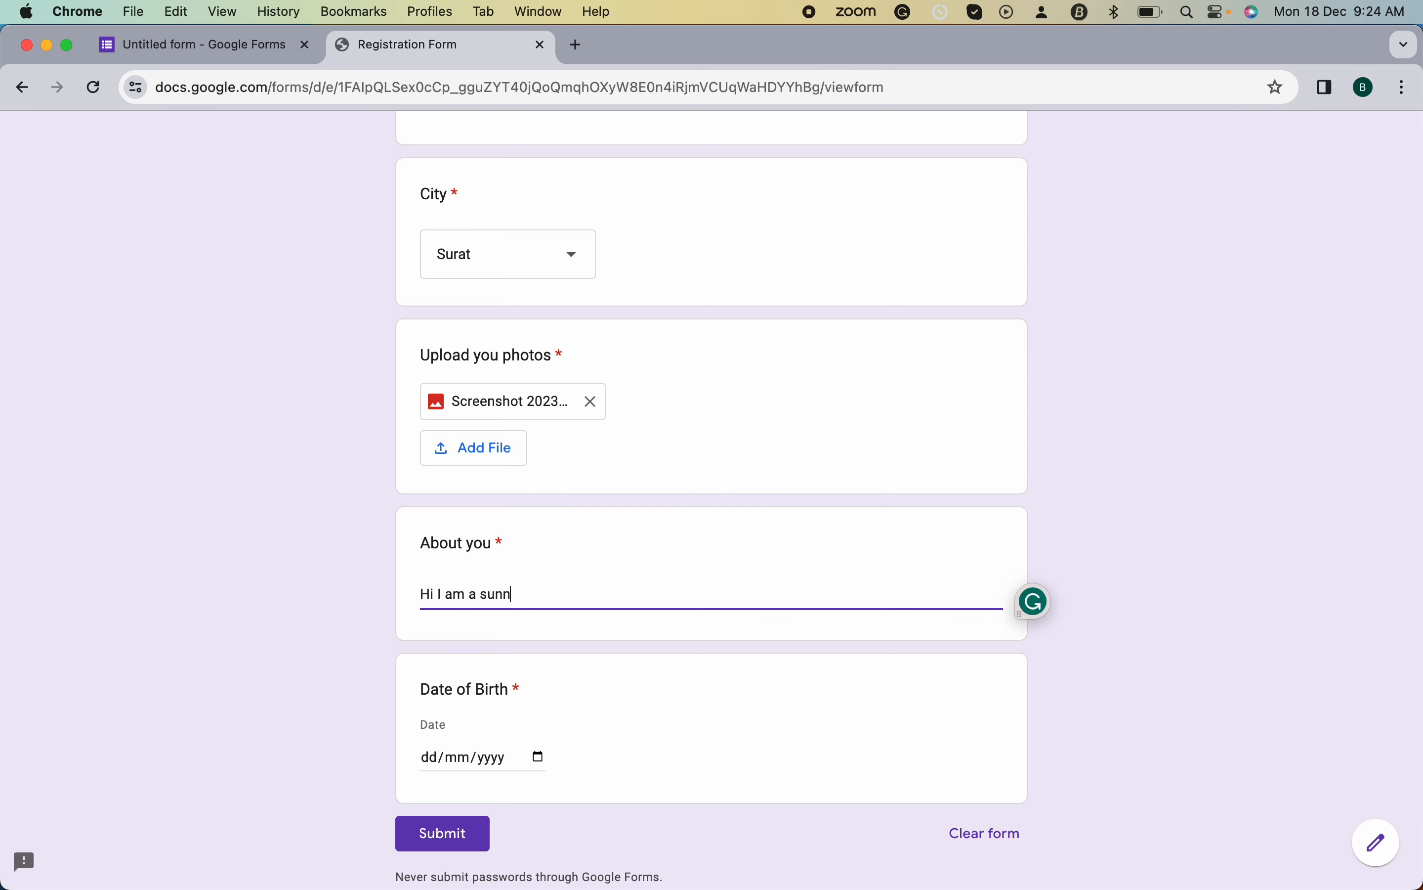
{"action": "type", "text": "y and I am a website and software developer."}
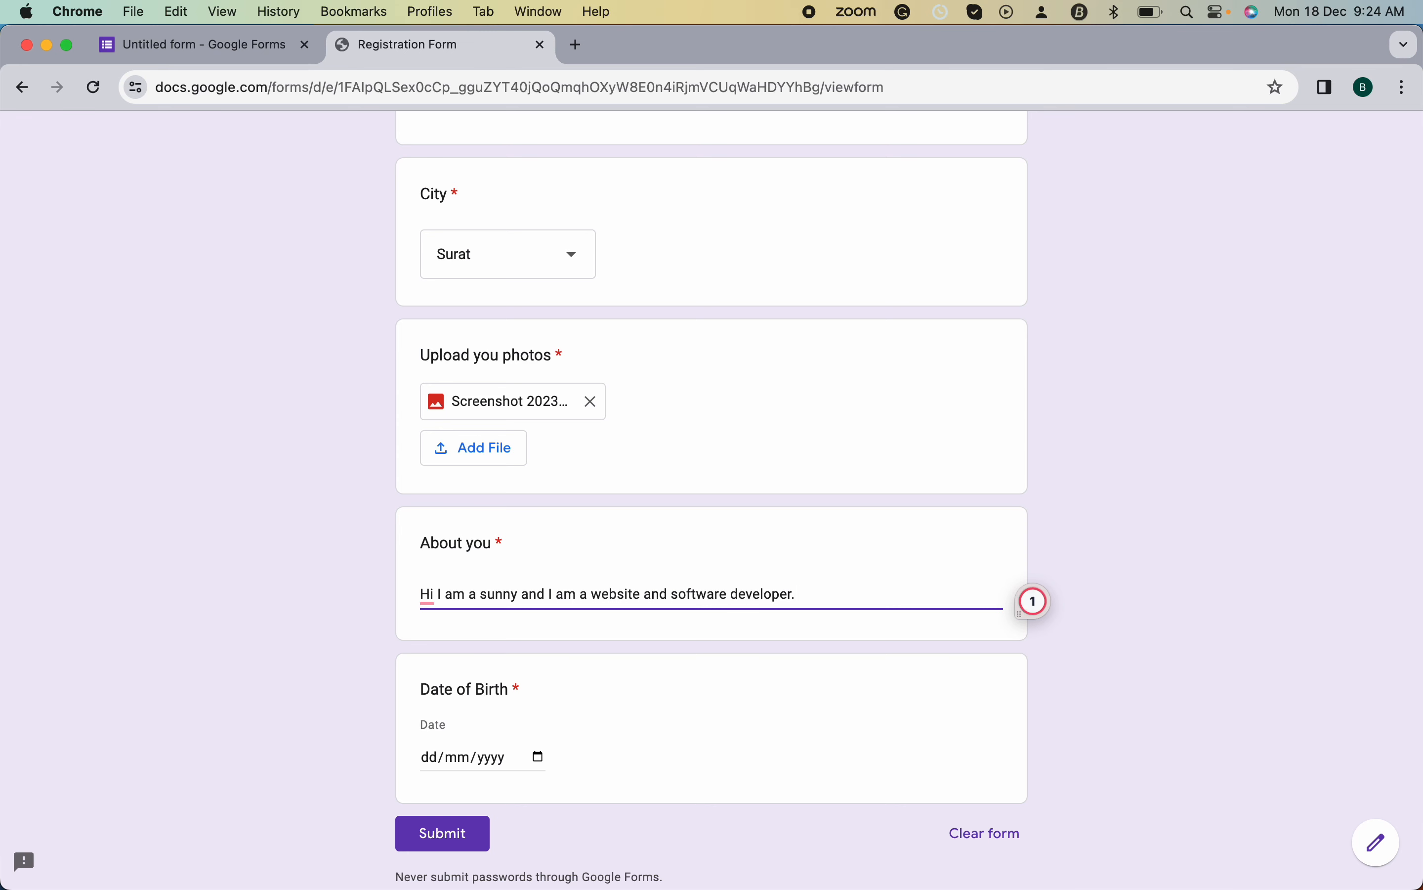
{"action": "key", "text": "Return"}
{"action": "type", "text": "Thank you!"}
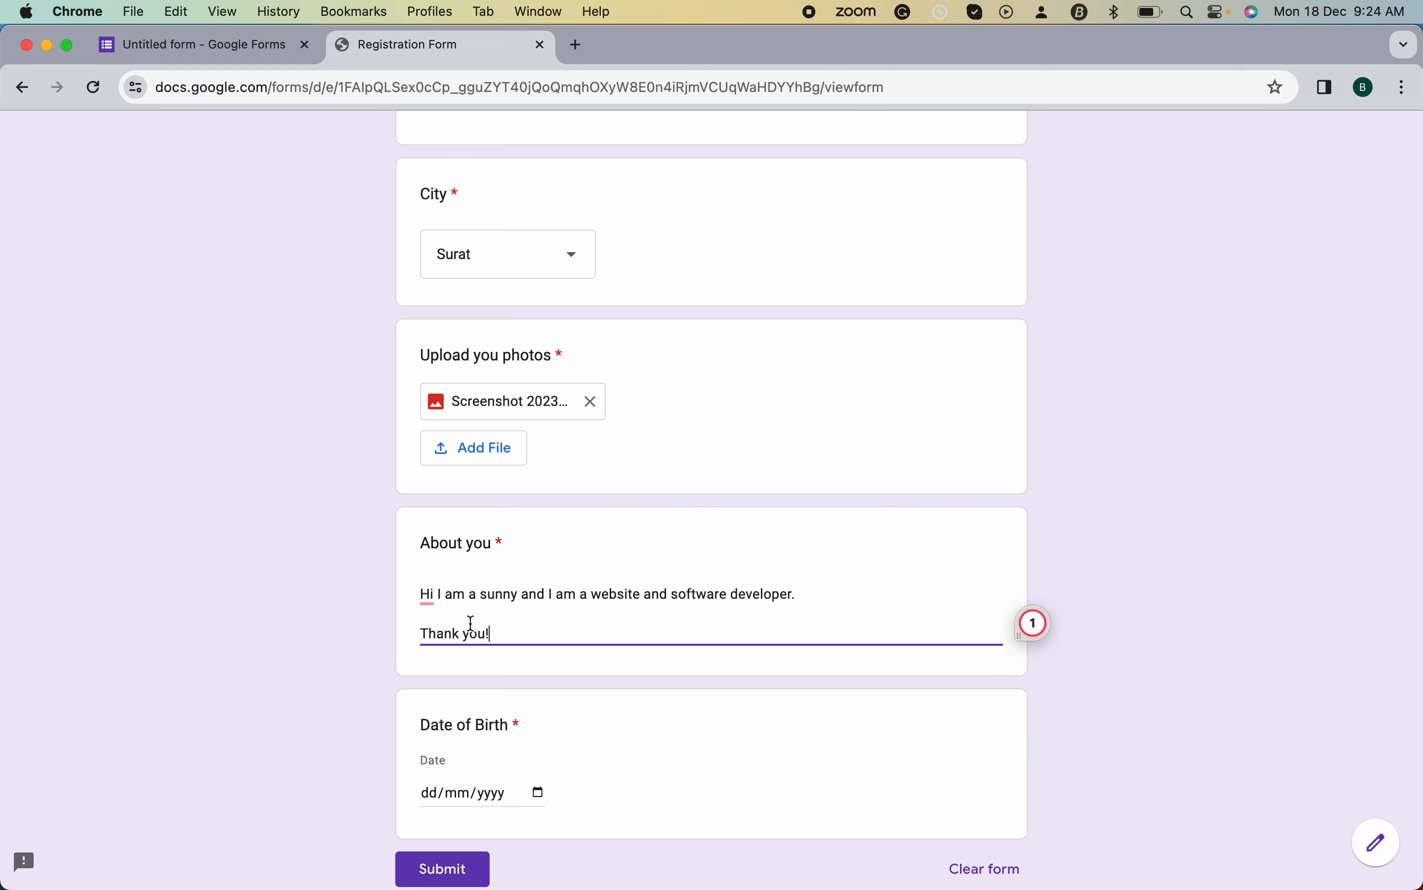
{"action": "scroll", "coordinate": [476, 621], "scroll_direction": "down", "scroll_amount": 3}
{"action": "left_click", "coordinate": [510, 655]}
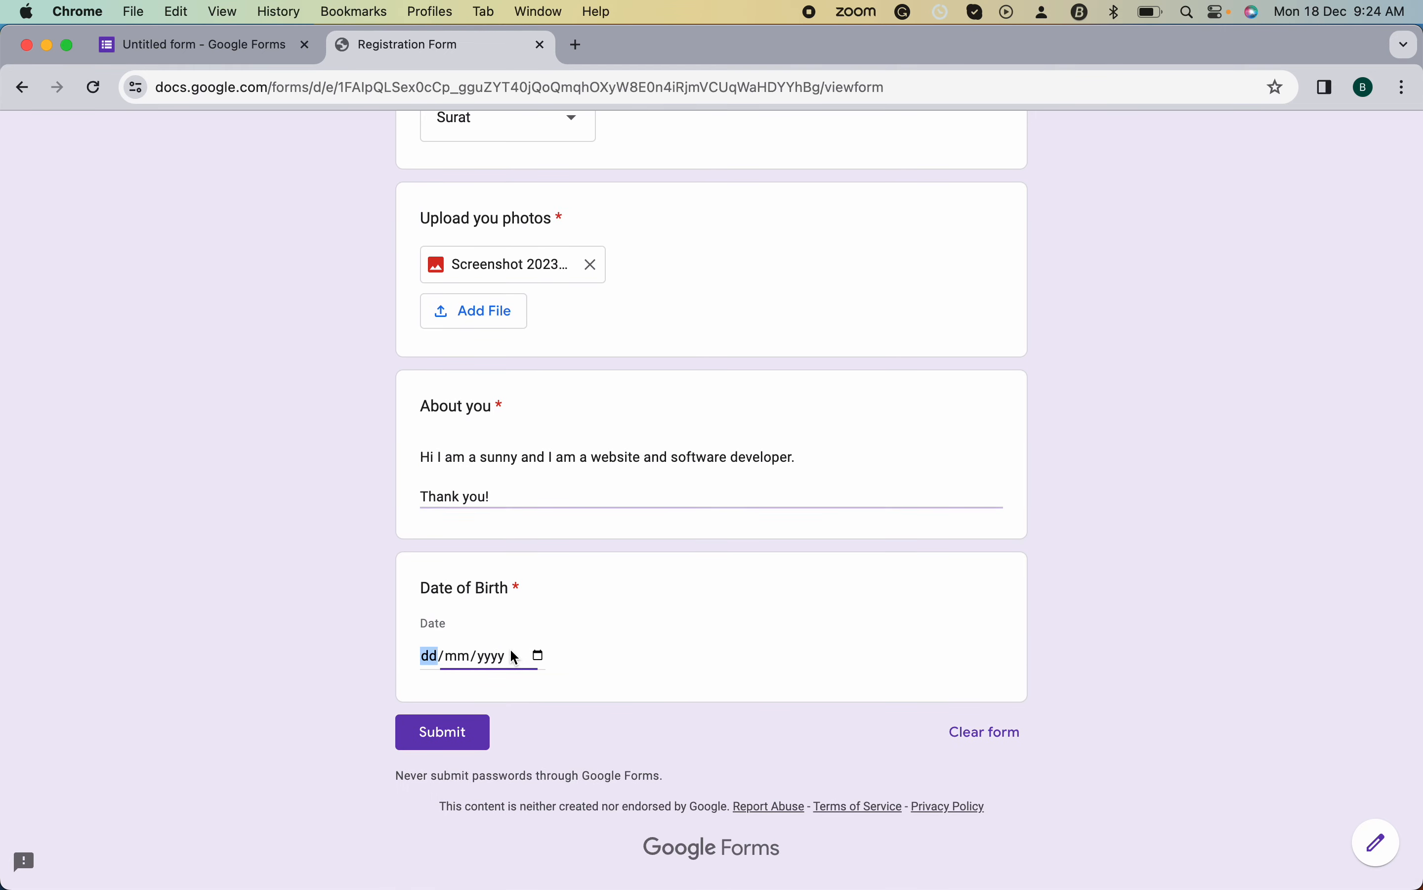
{"action": "left_click", "coordinate": [539, 656]}
{"action": "left_click", "coordinate": [517, 390]}
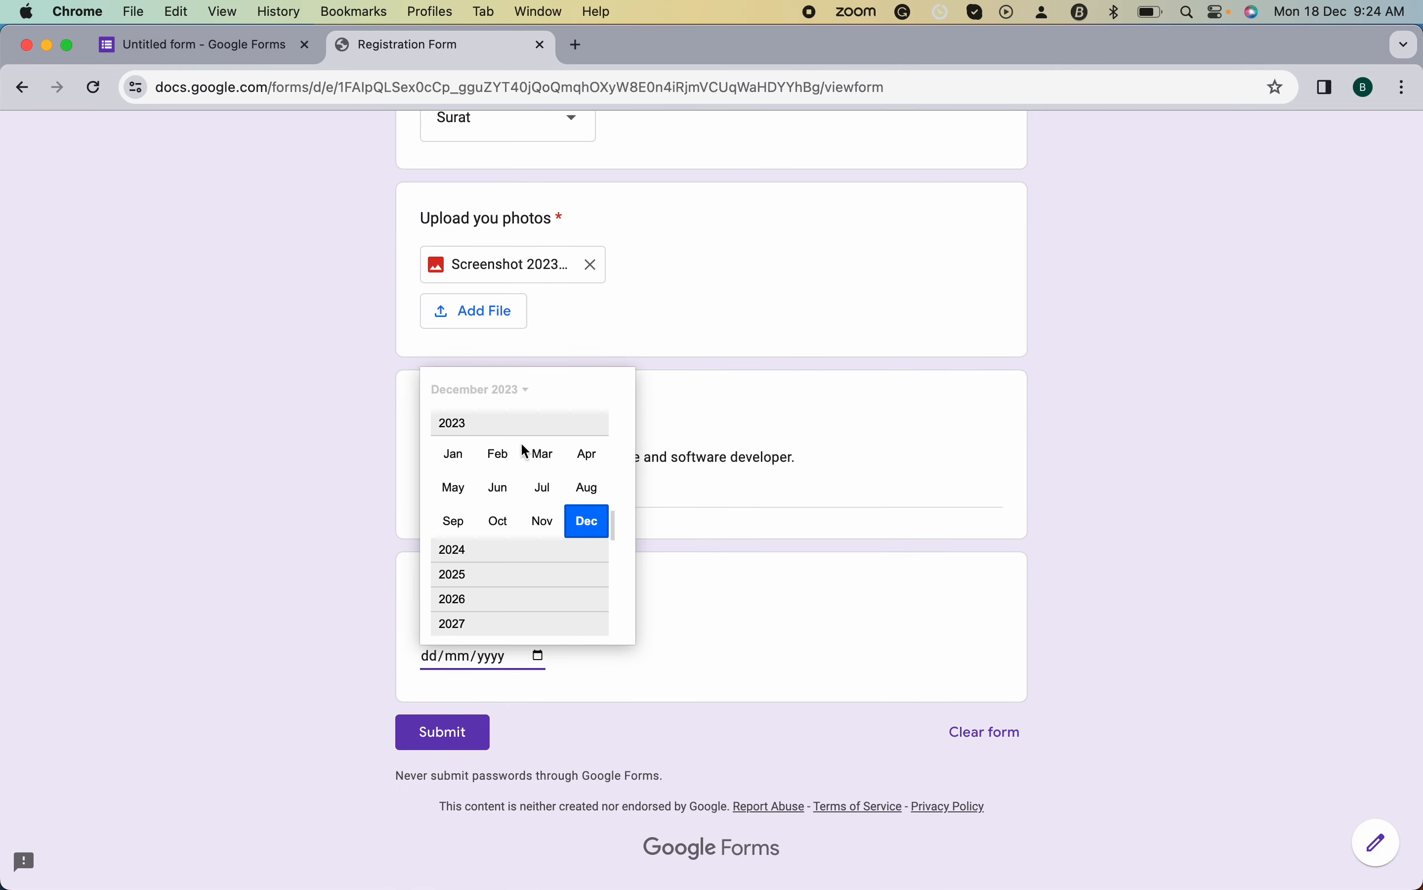
{"action": "scroll", "coordinate": [522, 445], "scroll_direction": "up", "scroll_amount": 3}
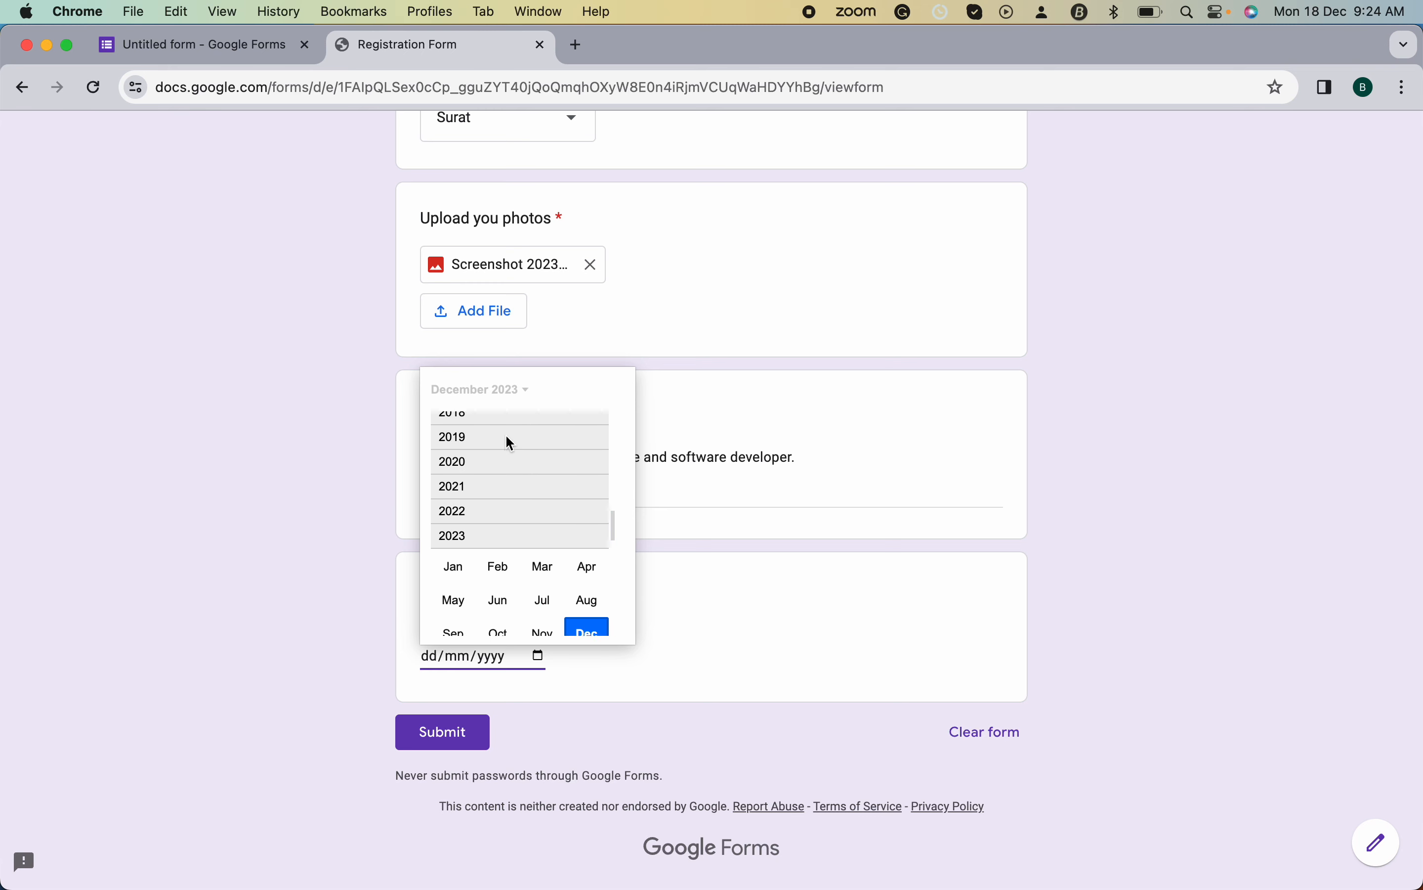
{"action": "scroll", "coordinate": [507, 436], "scroll_direction": "up", "scroll_amount": 10}
{"action": "scroll", "coordinate": [480, 462], "scroll_direction": "up", "scroll_amount": 5}
{"action": "left_click", "coordinate": [454, 473]}
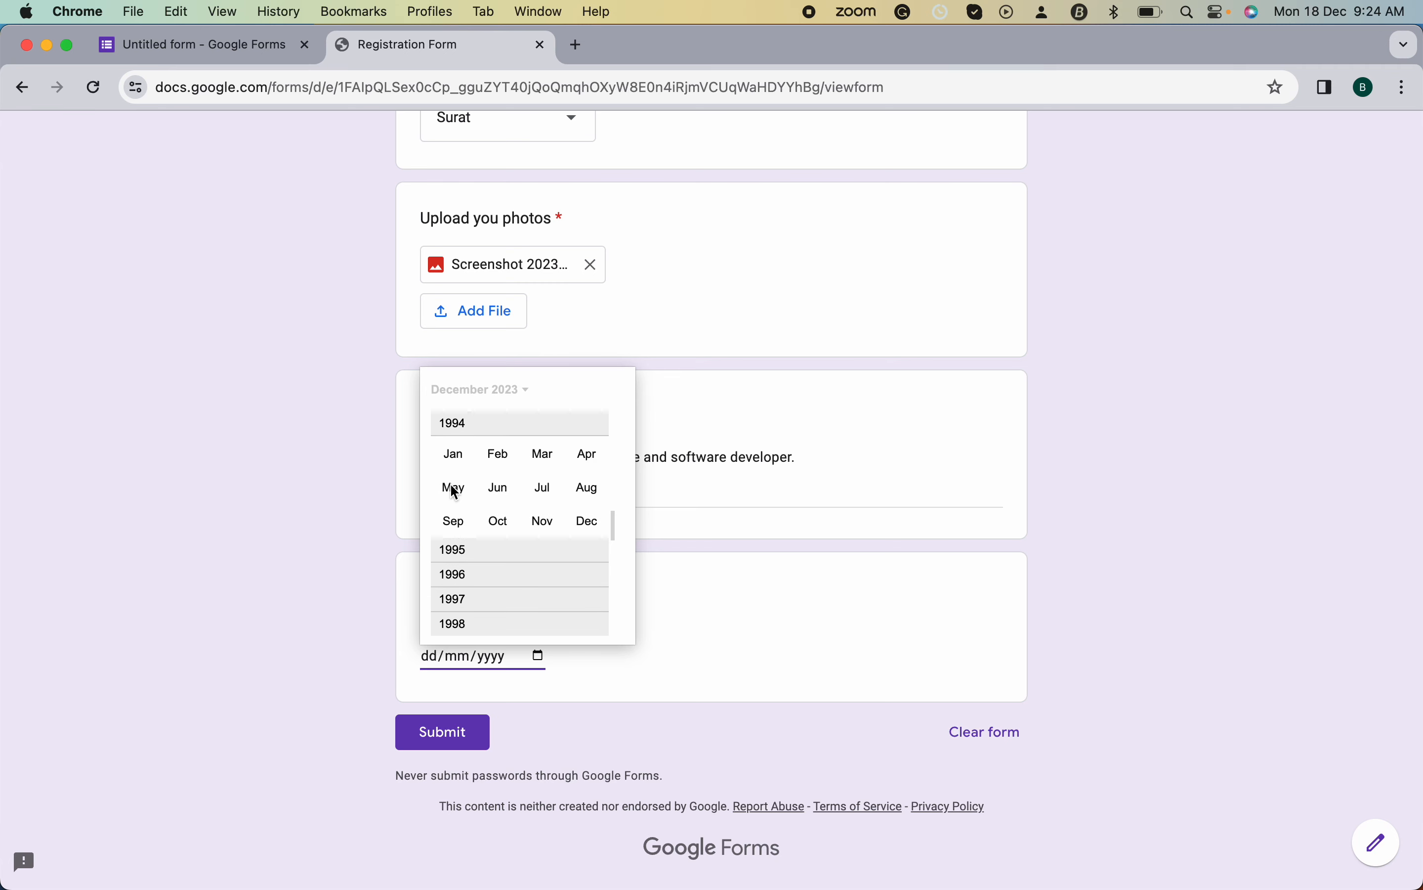
{"action": "left_click", "coordinate": [542, 454]}
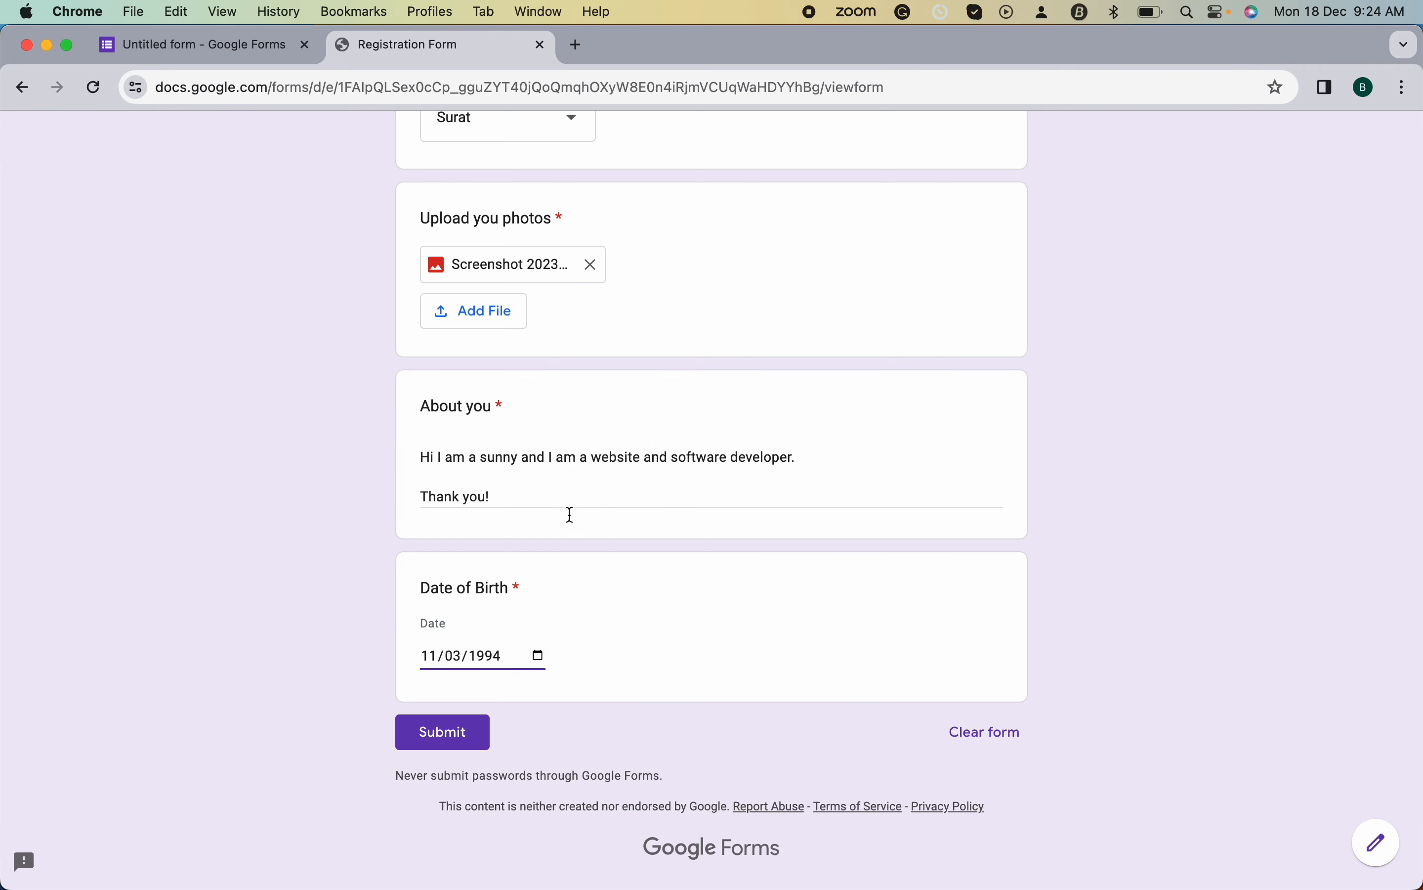
{"action": "left_click", "coordinate": [457, 735]}
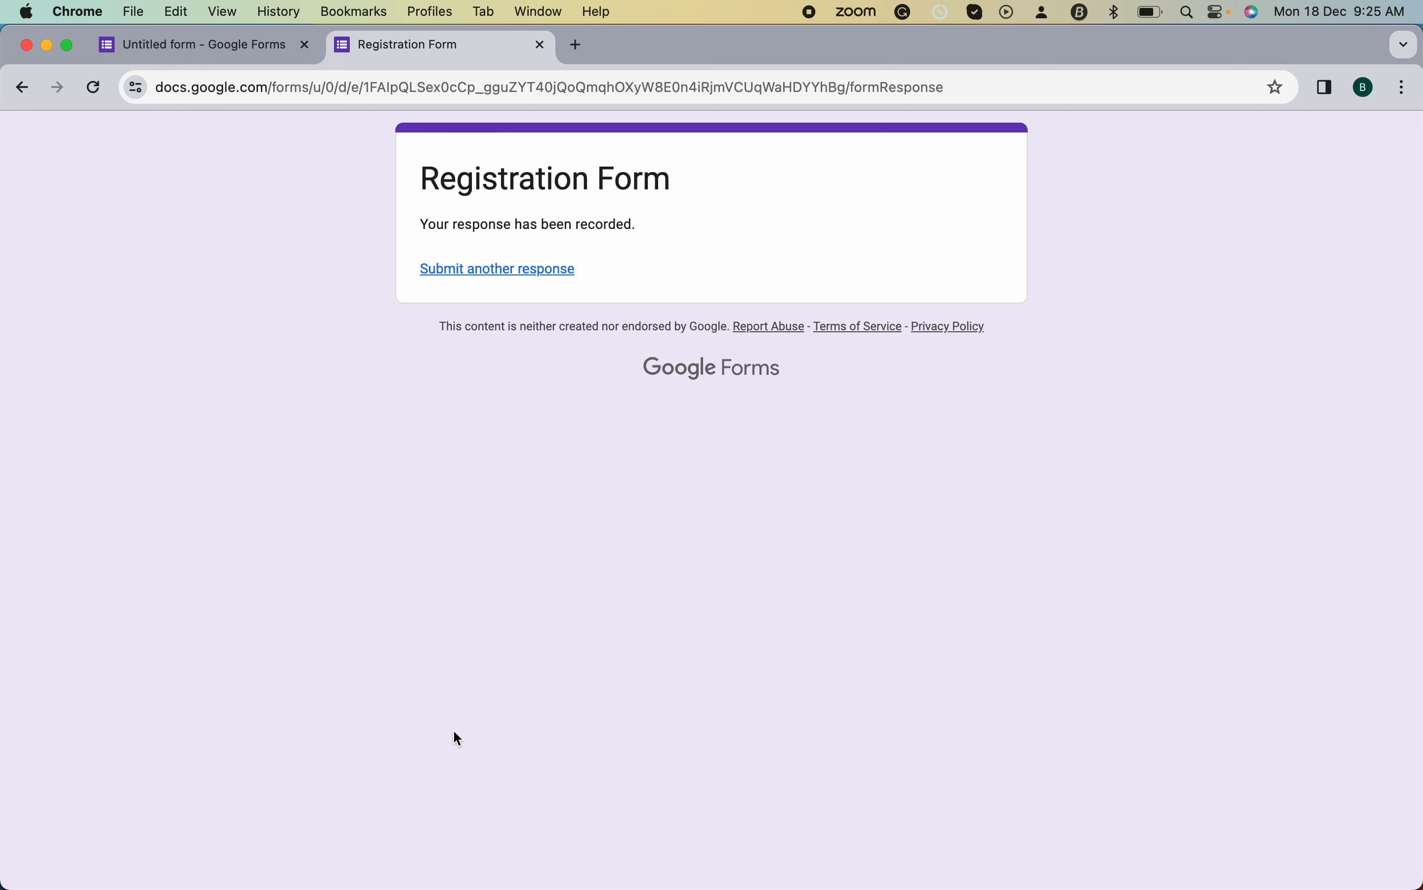
- Open 'Submit another response' in a new tab to view a blank form, then return to the editor
{"action": "right_click", "coordinate": [517, 271]}
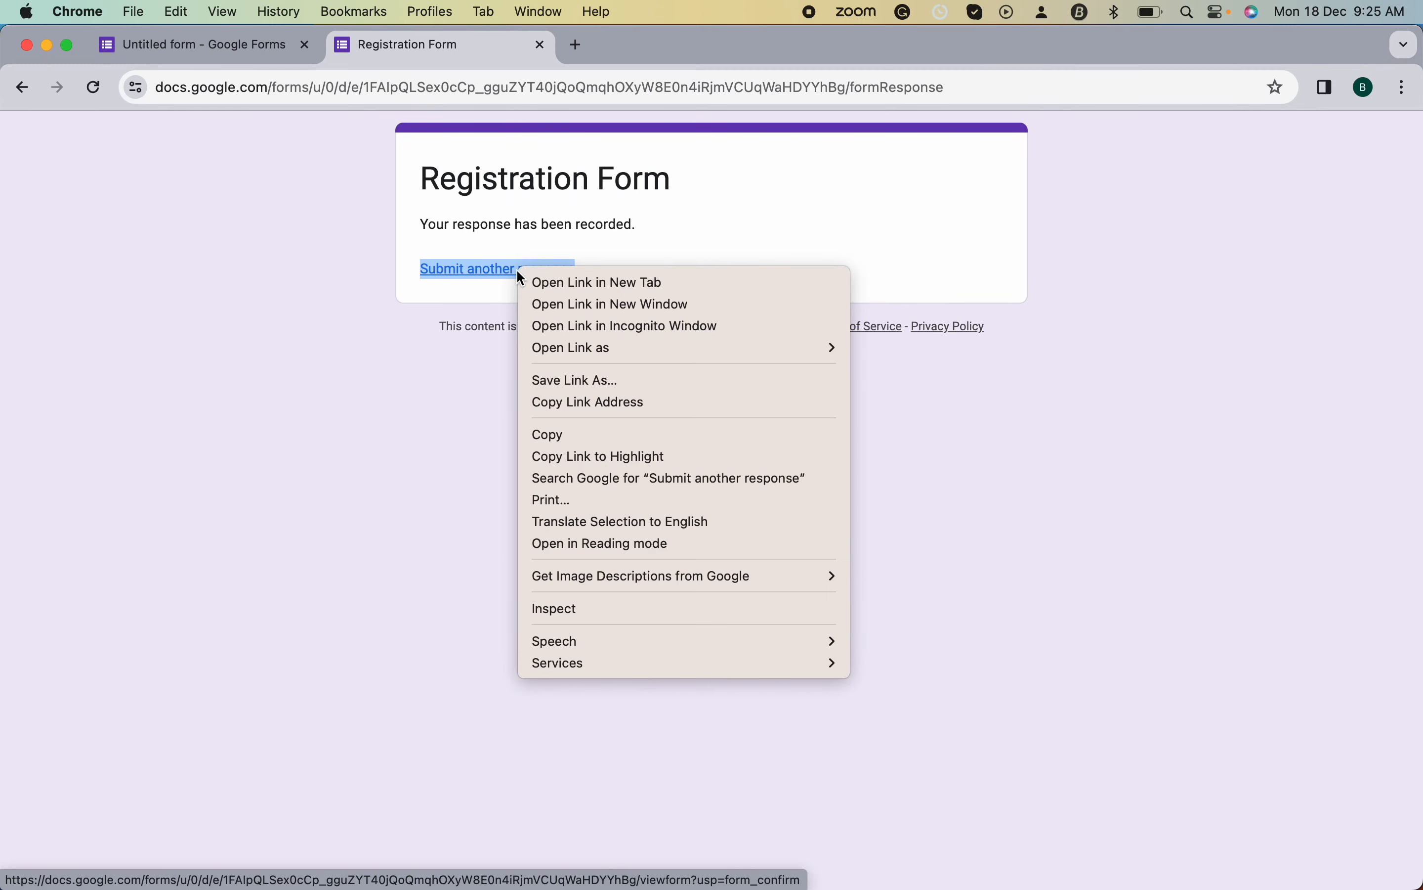
{"action": "left_click", "coordinate": [570, 283]}
{"action": "left_click", "coordinate": [607, 50]}
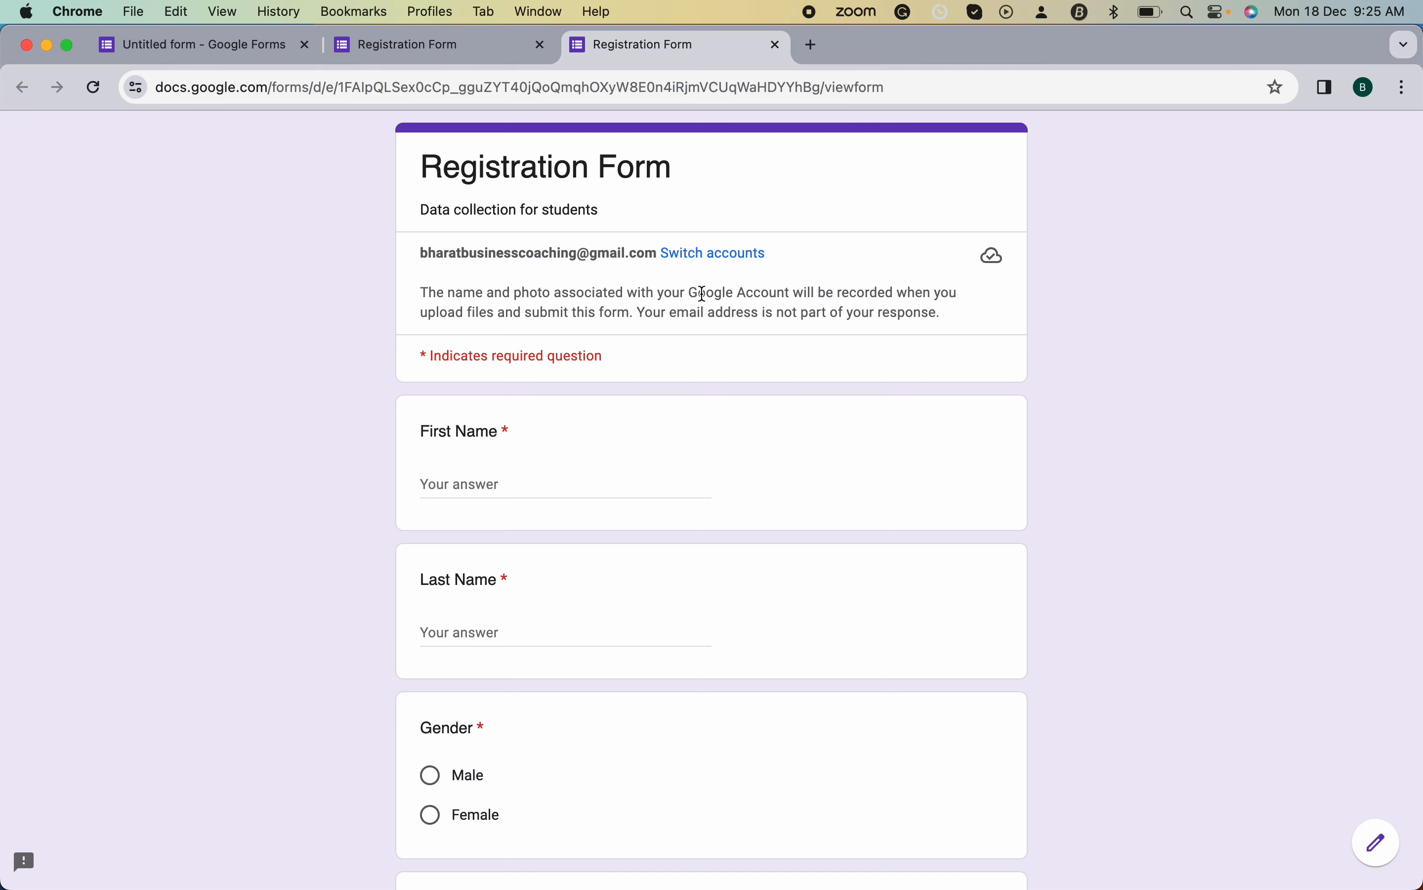
{"action": "scroll", "coordinate": [585, 670], "scroll_direction": "down", "scroll_amount": 15}
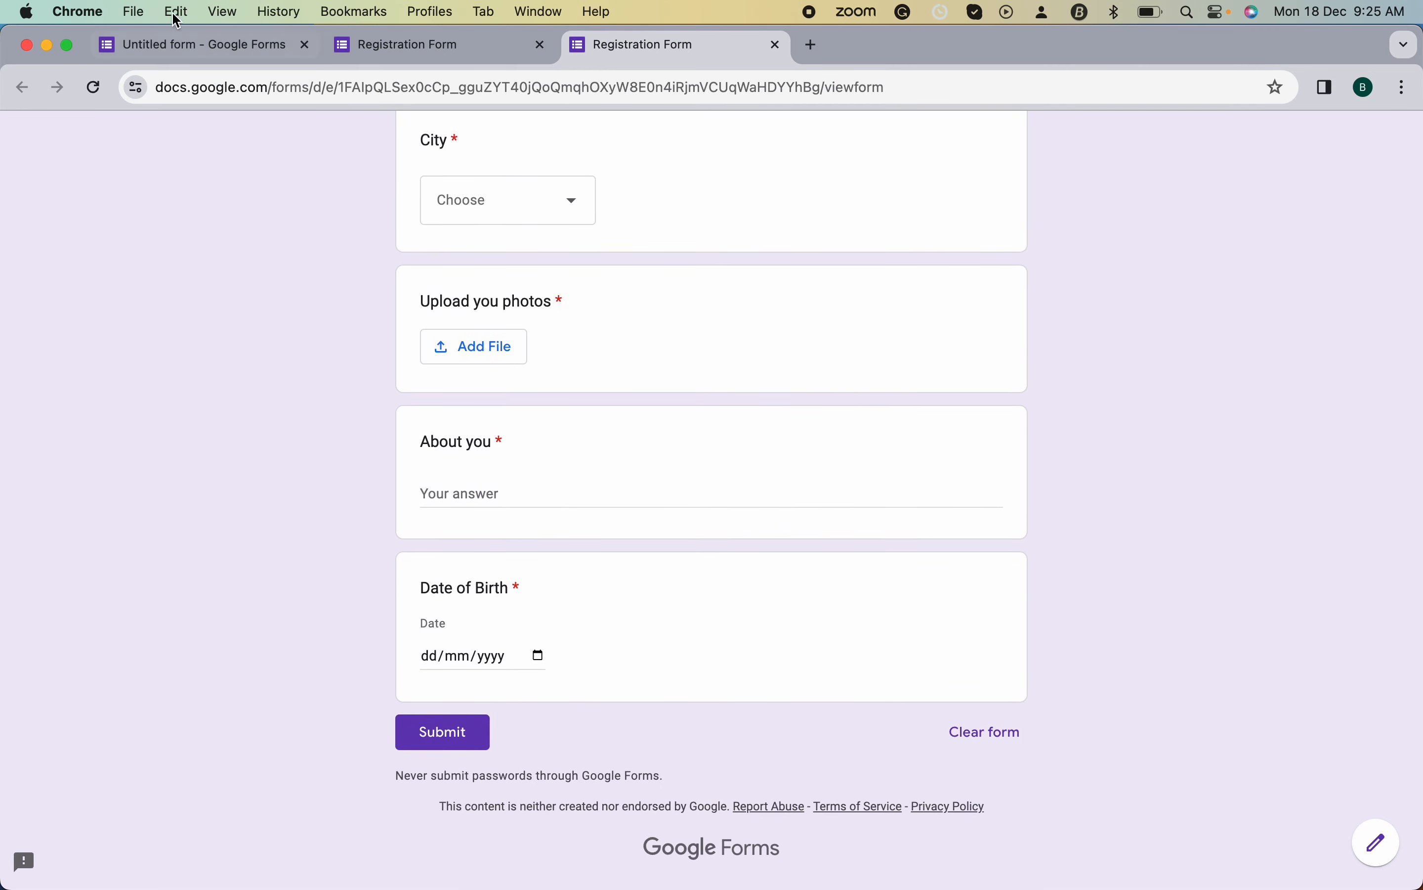
{"action": "left_click", "coordinate": [191, 44]}
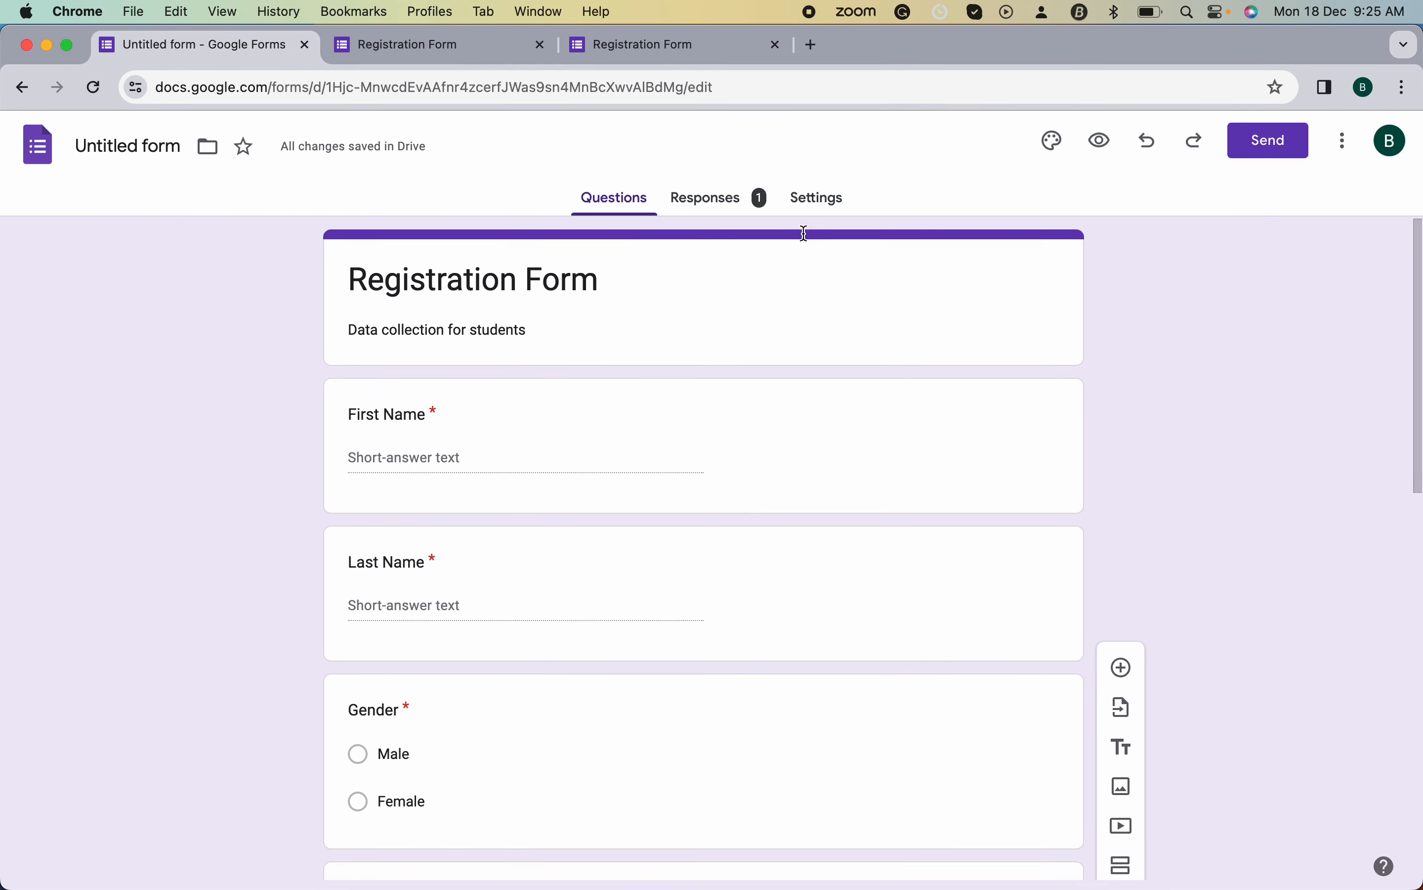
- Review the single response and link responses to a new spreadsheet 'Untitled form (Responses)'
{"action": "left_click", "coordinate": [724, 200]}
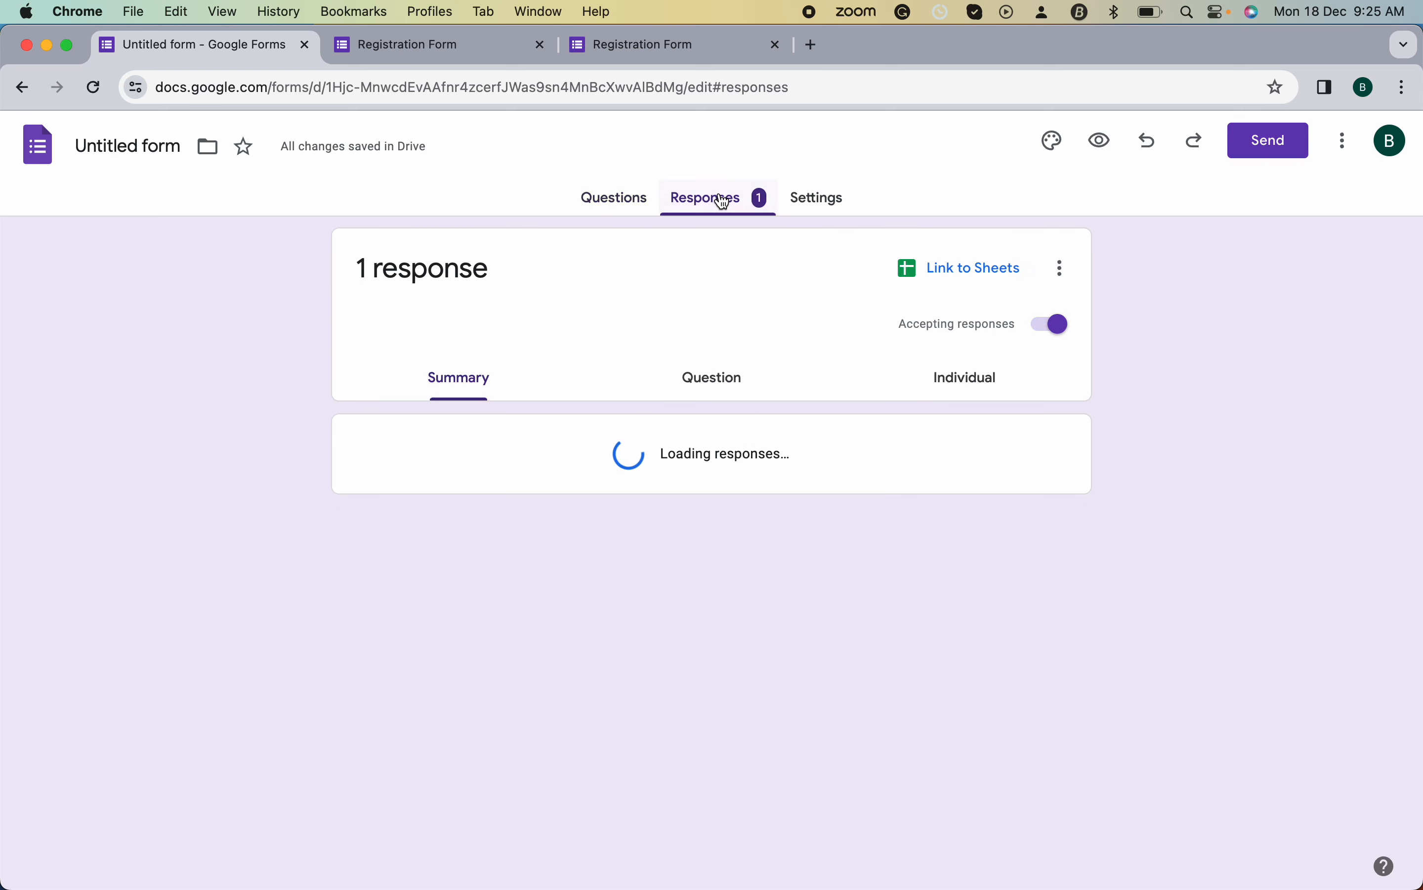
{"action": "scroll", "coordinate": [510, 488], "scroll_direction": "down", "scroll_amount": 4}
{"action": "scroll", "coordinate": [510, 485], "scroll_direction": "up", "scroll_amount": 3}
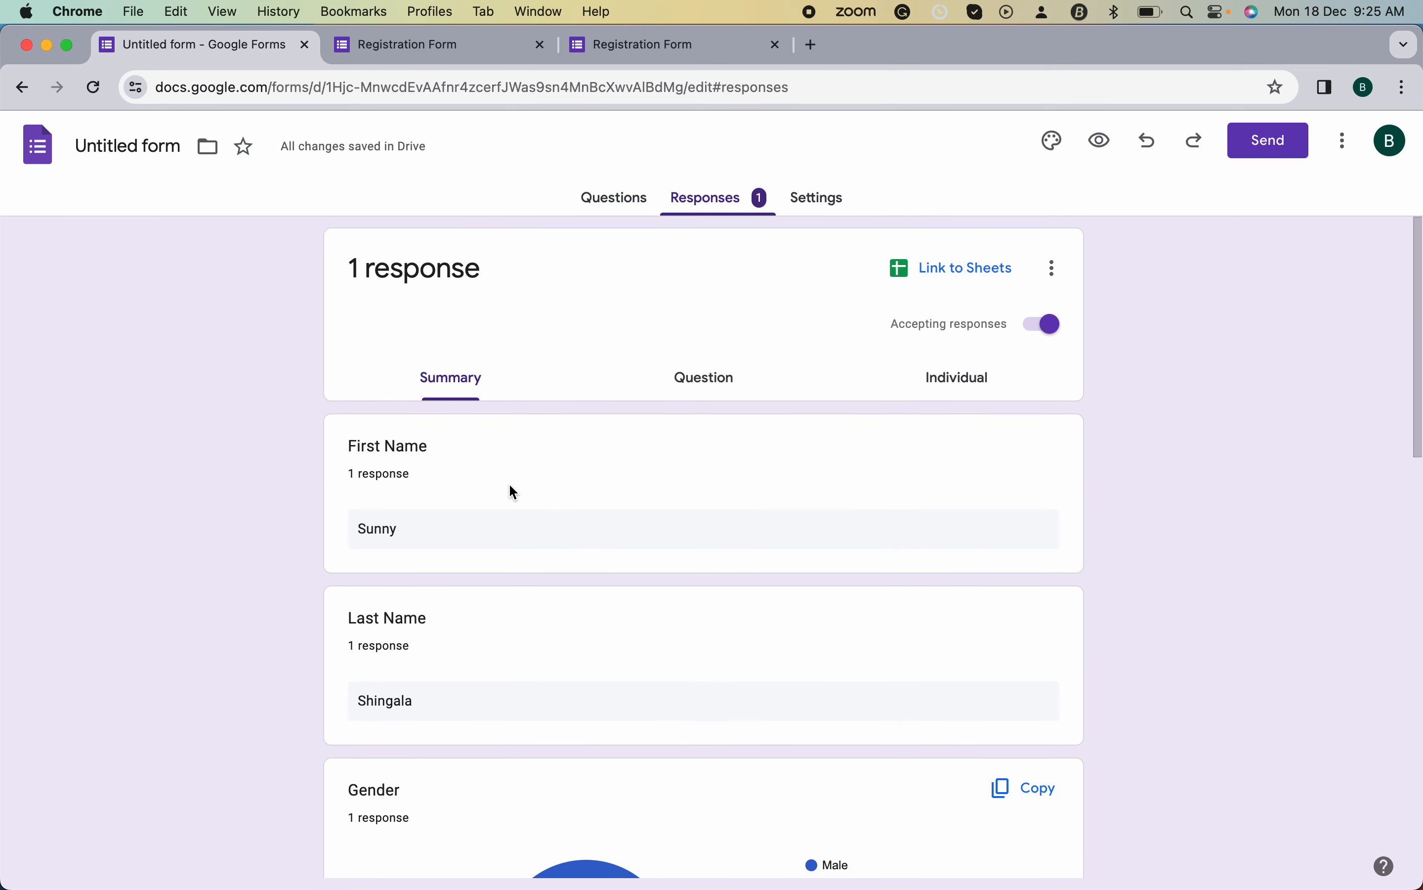
{"action": "scroll", "coordinate": [462, 538], "scroll_direction": "down", "scroll_amount": 3}
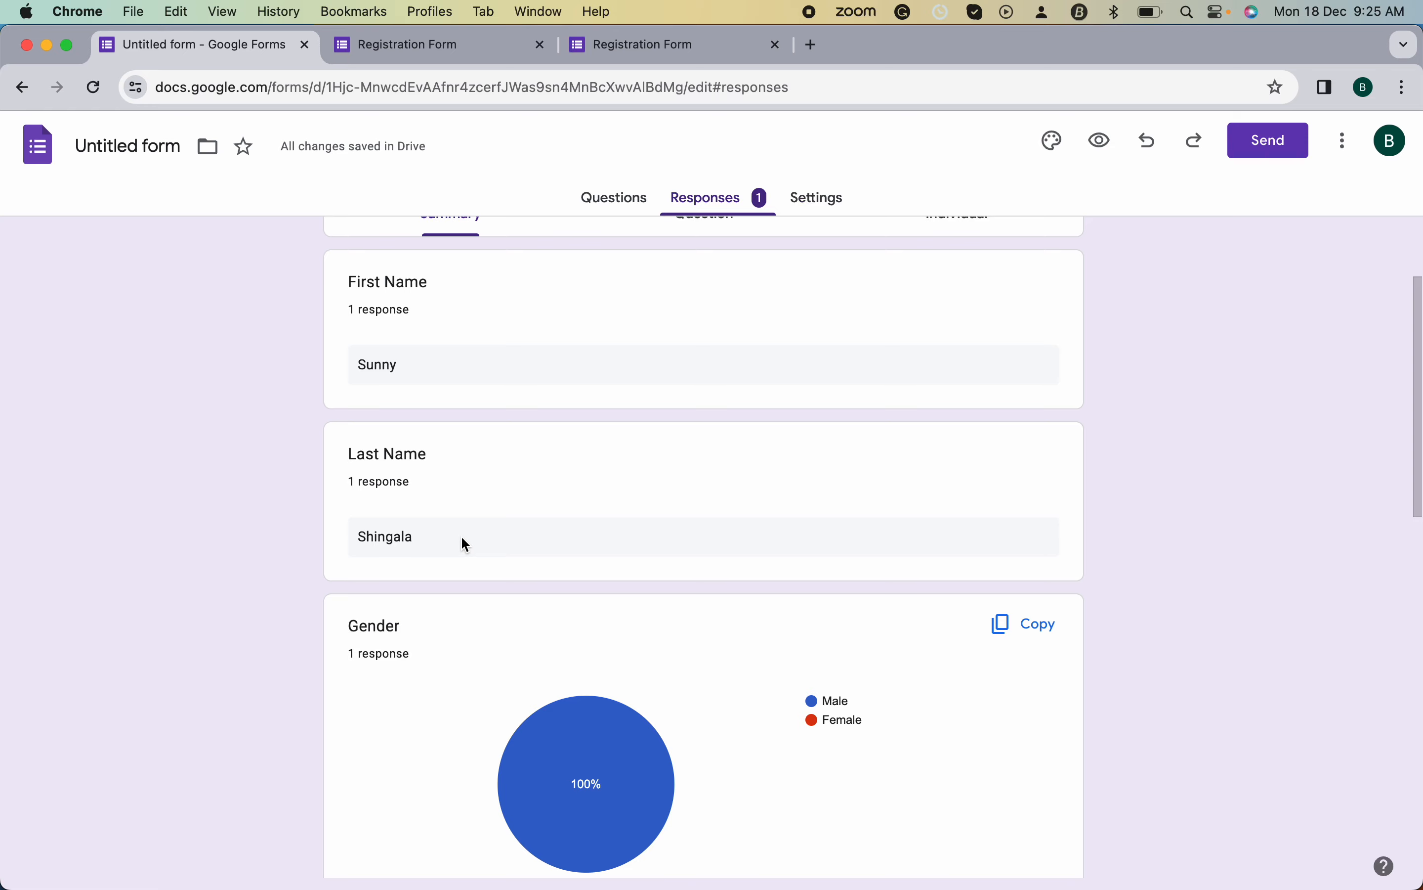
{"action": "scroll", "coordinate": [462, 538], "scroll_direction": "down", "scroll_amount": 15}
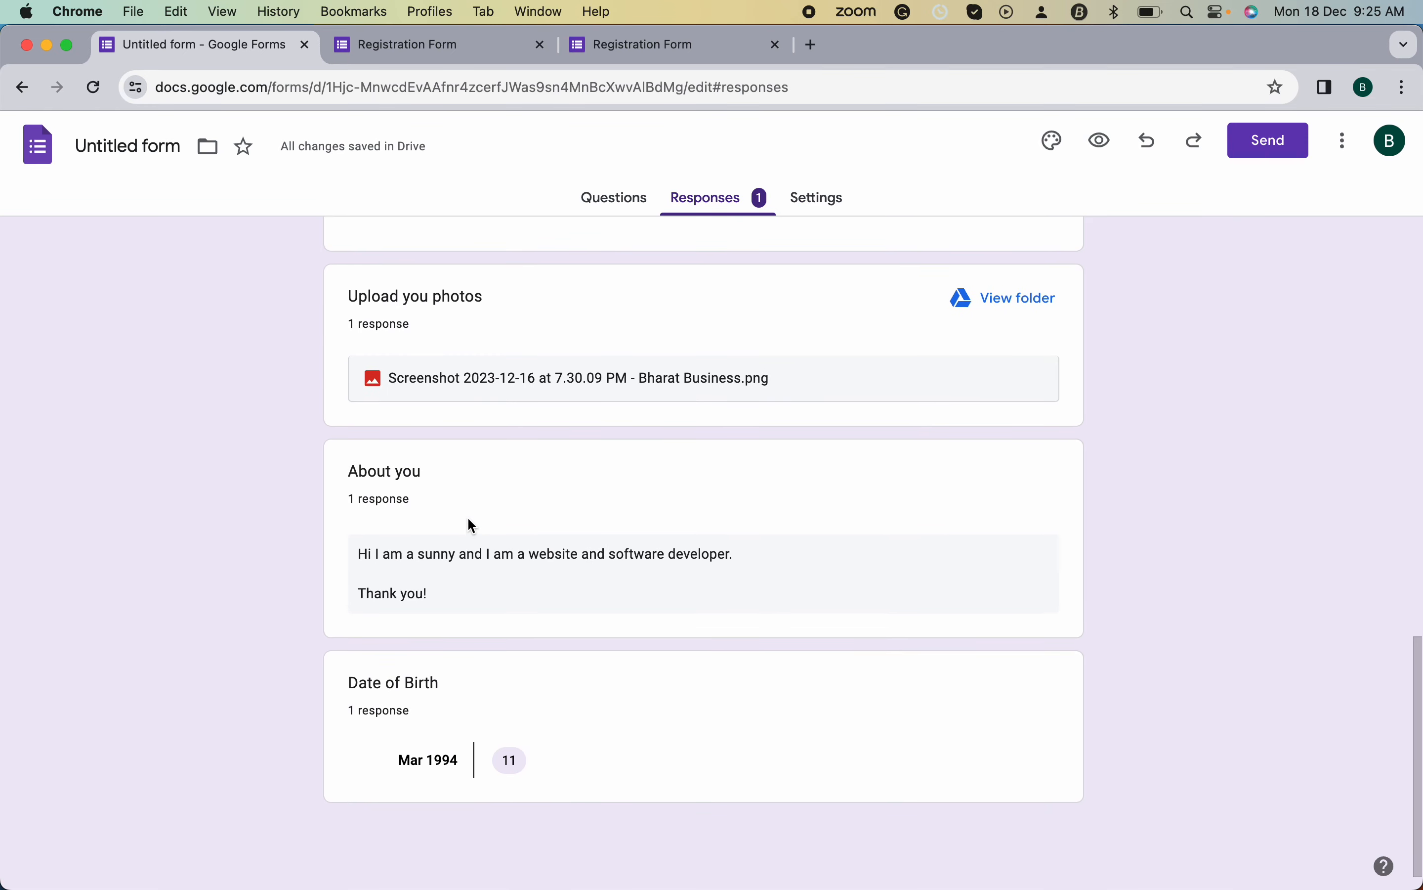
{"action": "scroll", "coordinate": [556, 524], "scroll_direction": "up", "scroll_amount": 15}
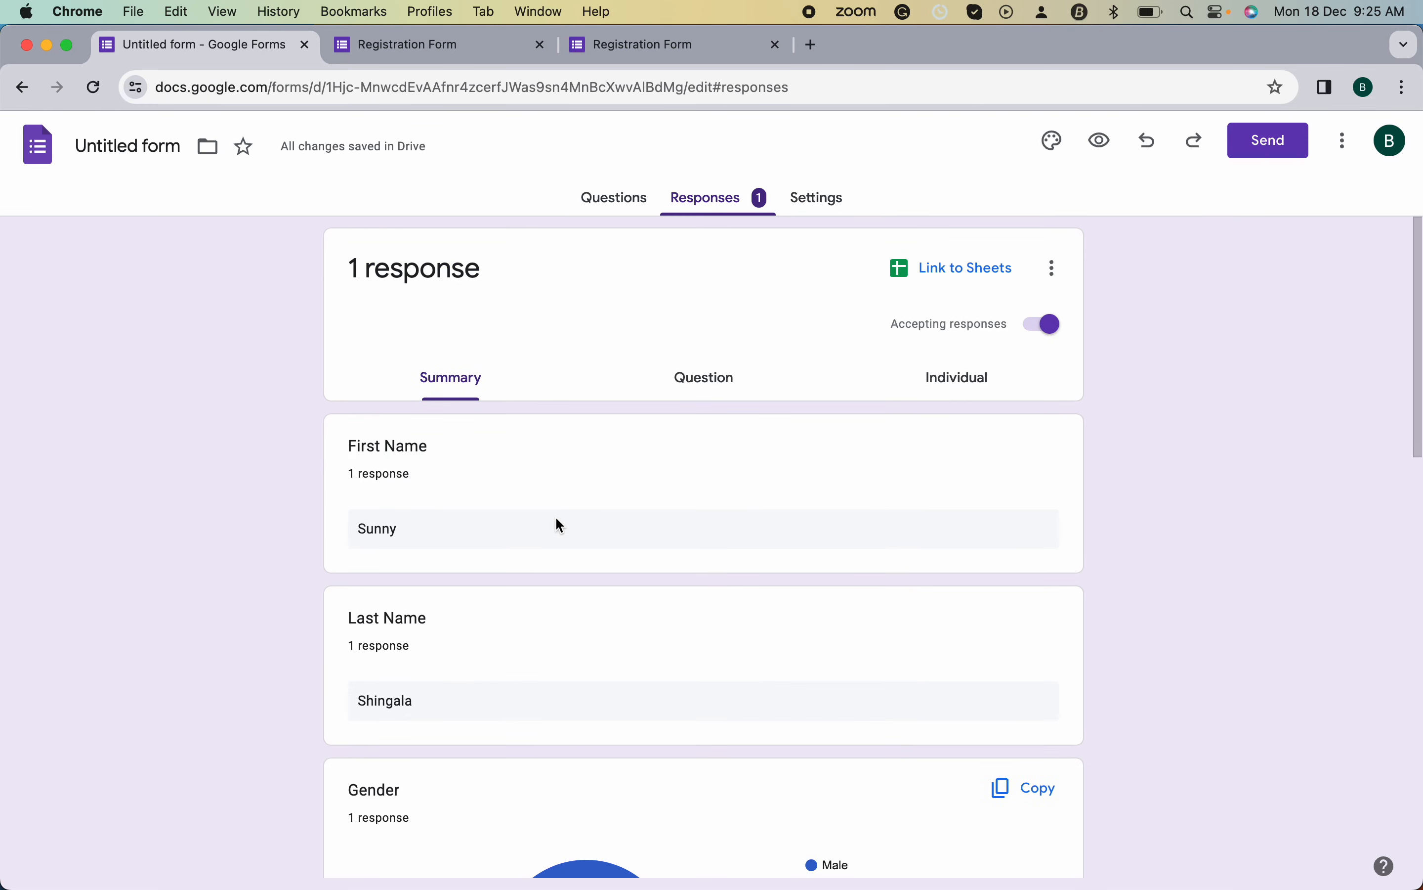
{"action": "left_click", "coordinate": [967, 276]}
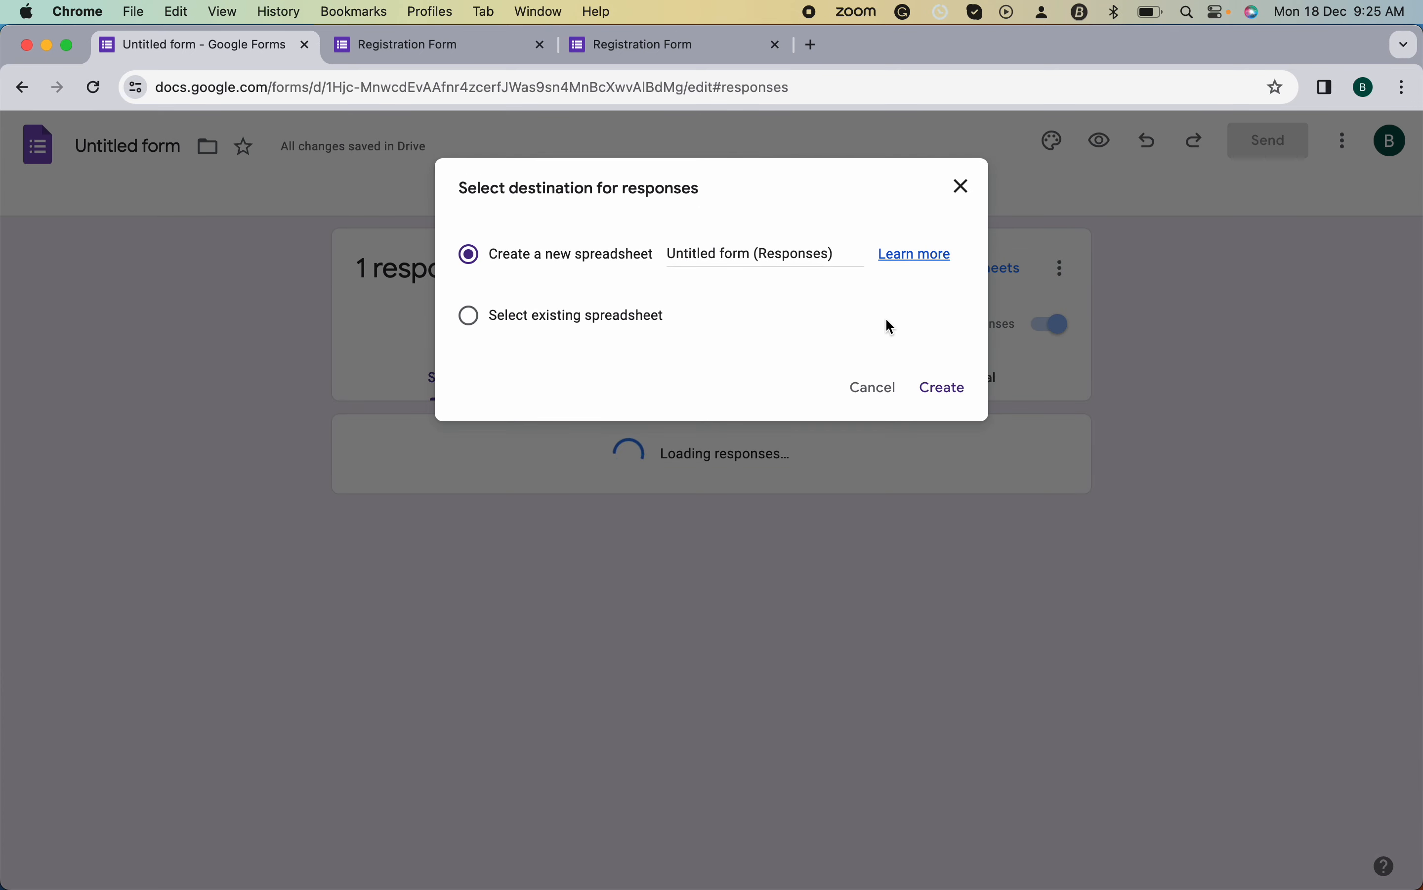
{"action": "left_click", "coordinate": [940, 392]}
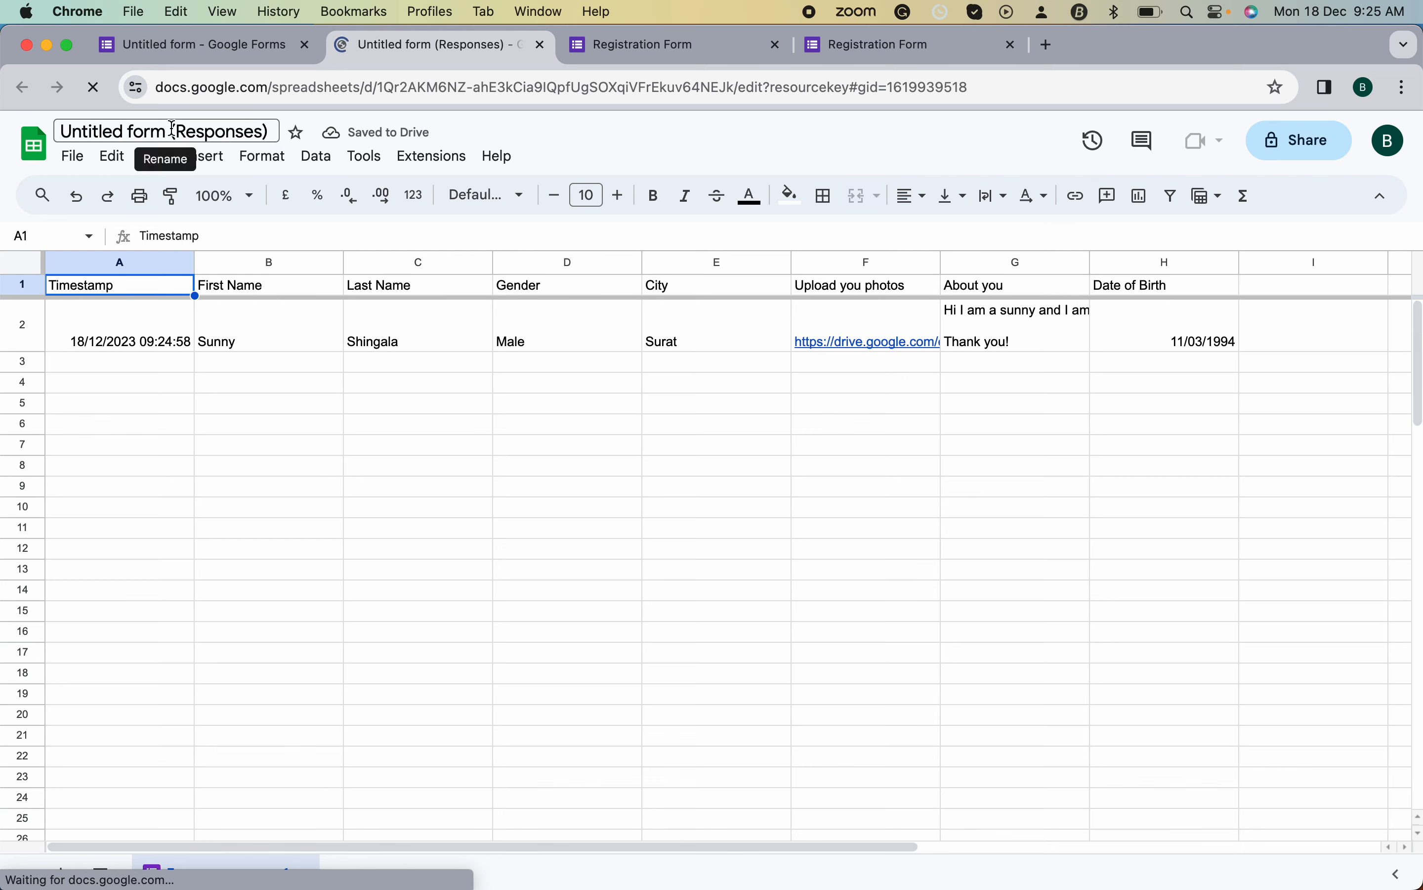
- Check the response row's timestamp, names, gender, city and photo link in cells A2 to F2
{"action": "left_click", "coordinate": [170, 343]}
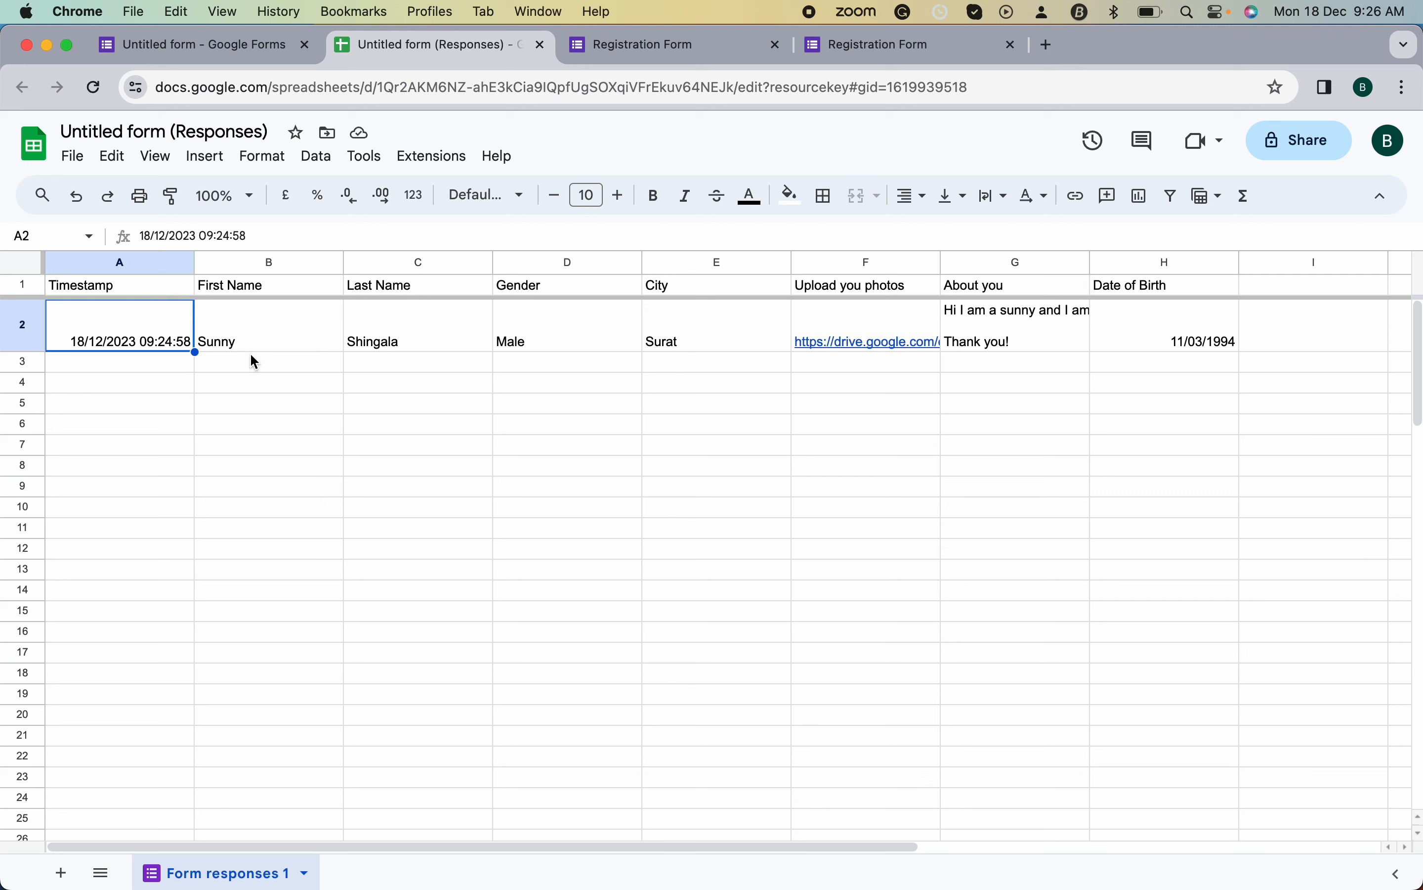
{"action": "left_click", "coordinate": [264, 348]}
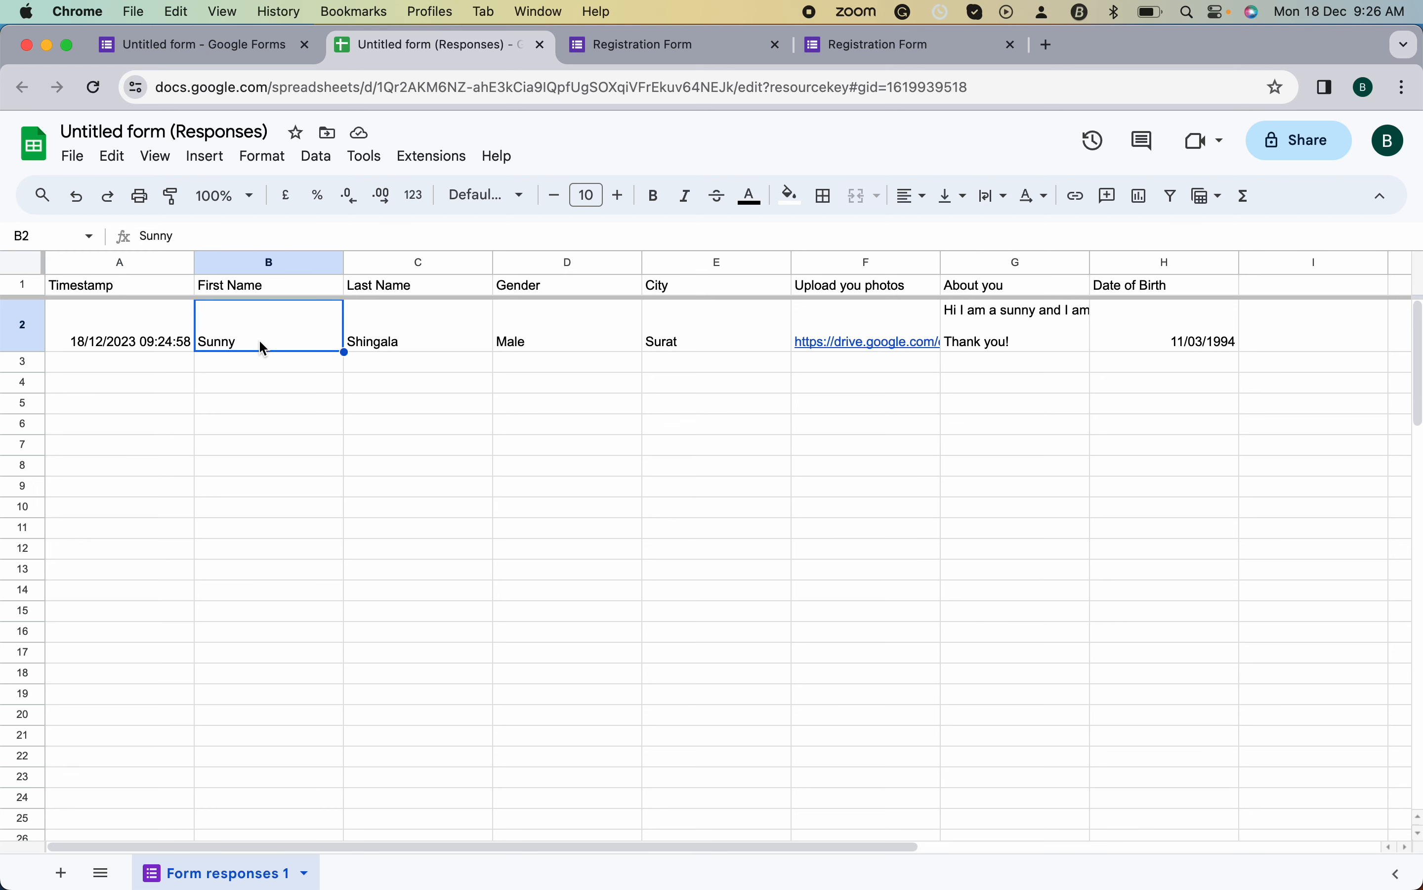
{"action": "key", "text": "Tab"}
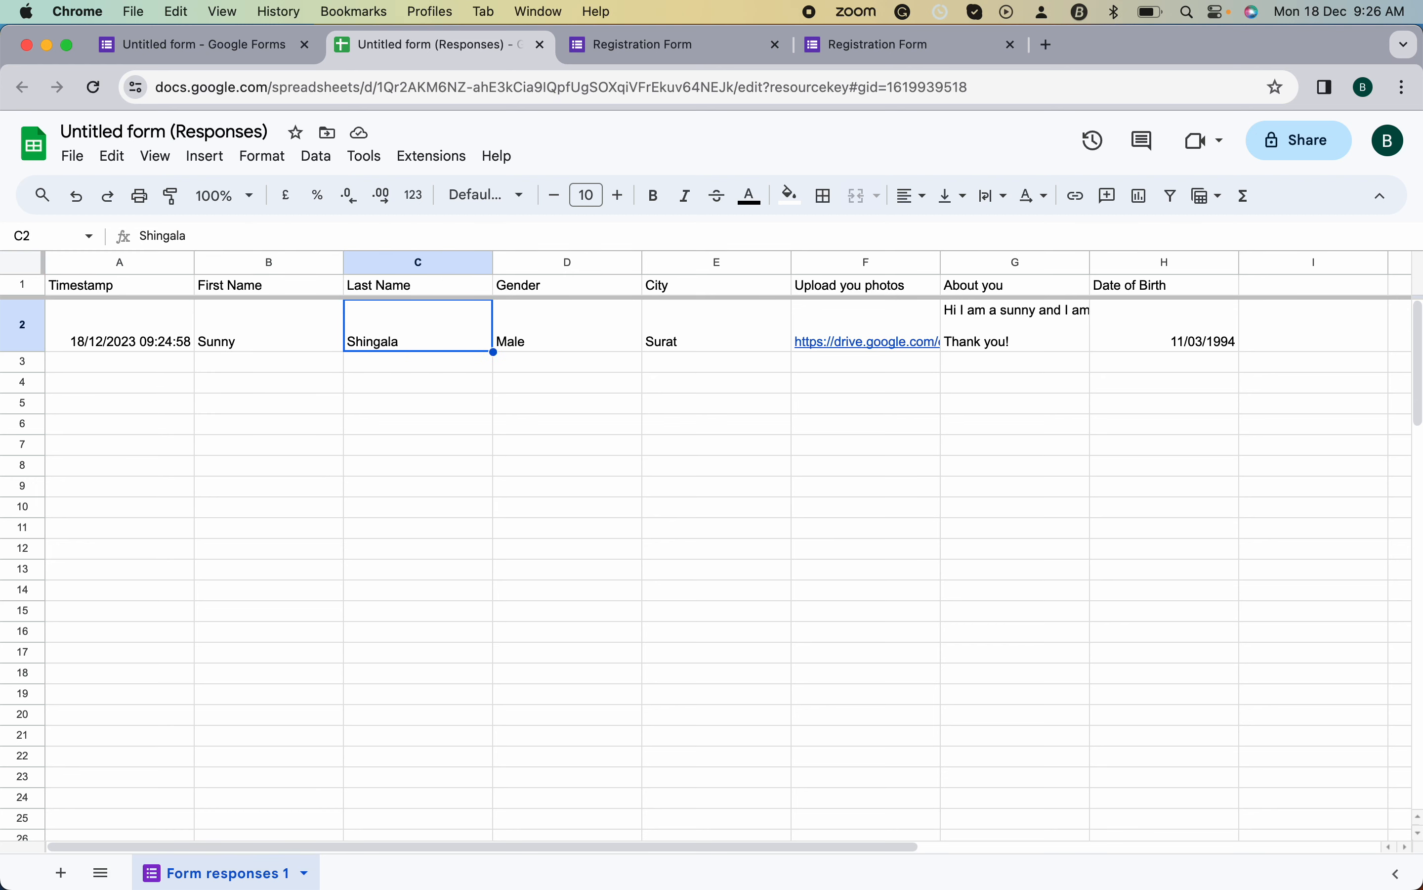
{"action": "key", "text": "Tab"}
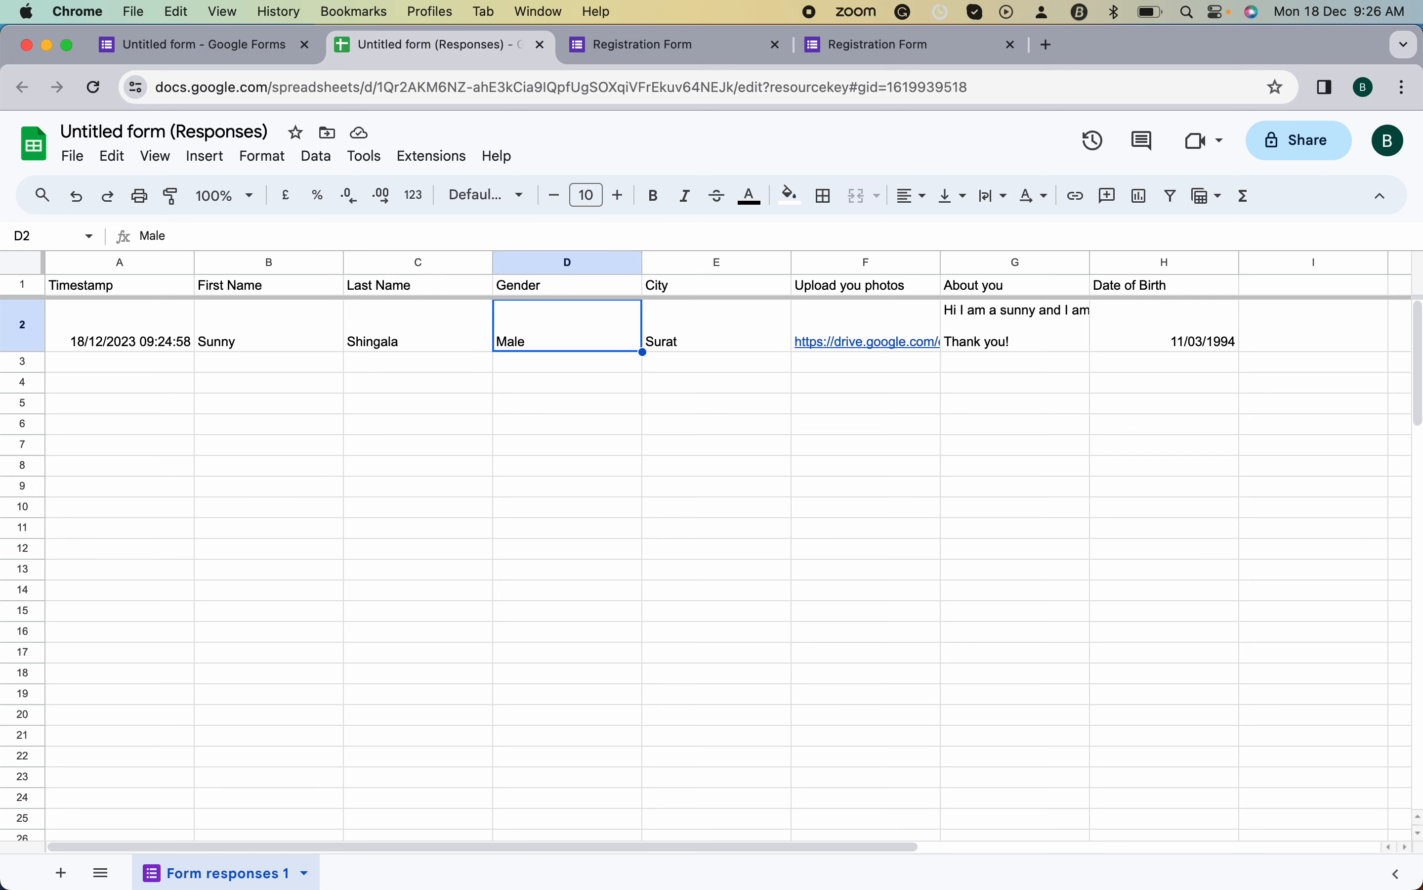
{"action": "key", "text": "Tab"}
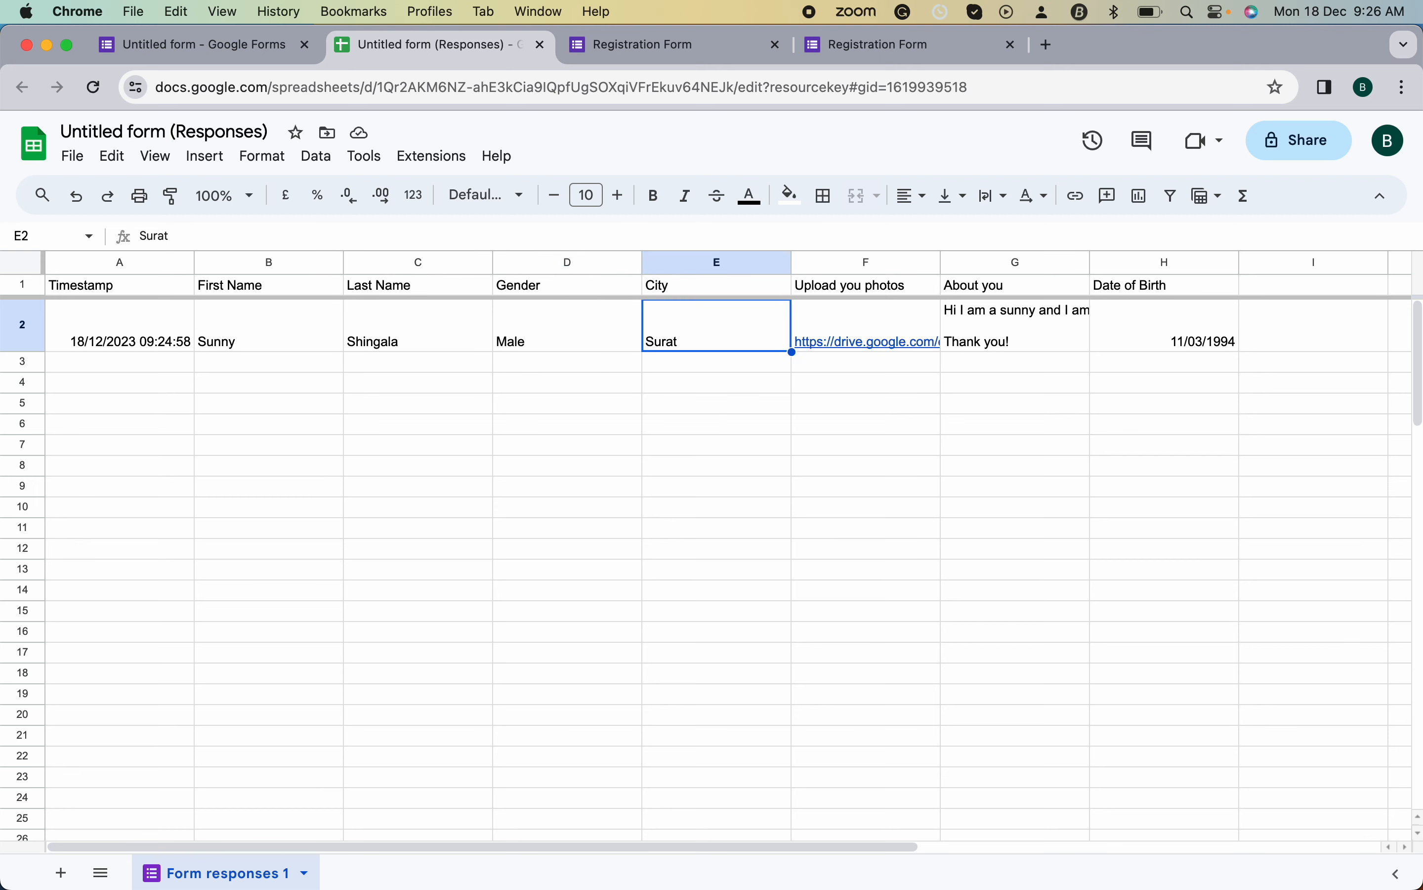
{"action": "key", "text": "Tab"}
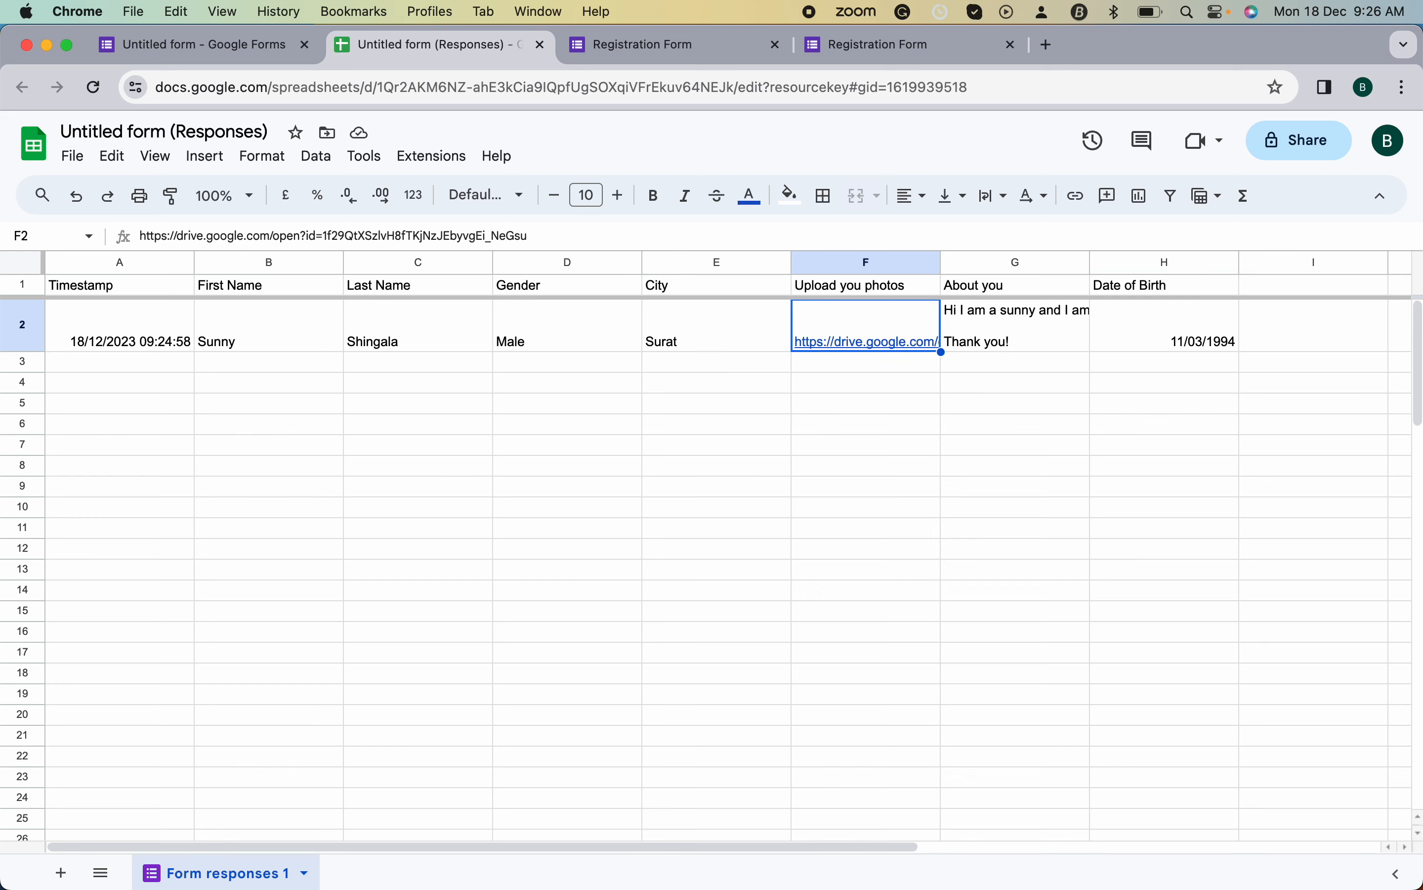
- Open the uploaded photo's Drive link, then check About you and date of birth in G2 and H2
{"action": "left_click", "coordinate": [869, 340]}
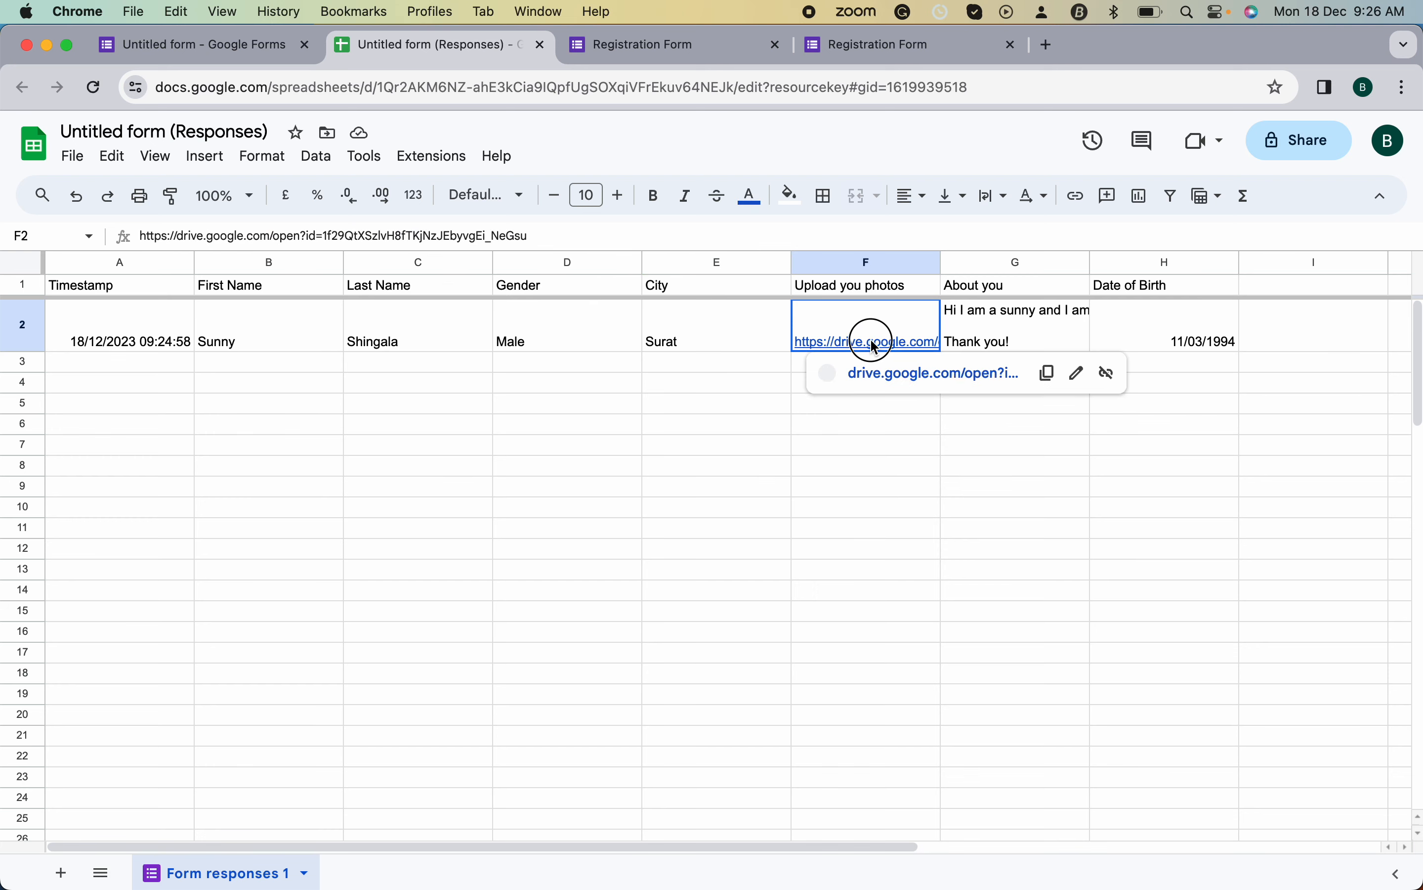
{"action": "left_click", "coordinate": [916, 377]}
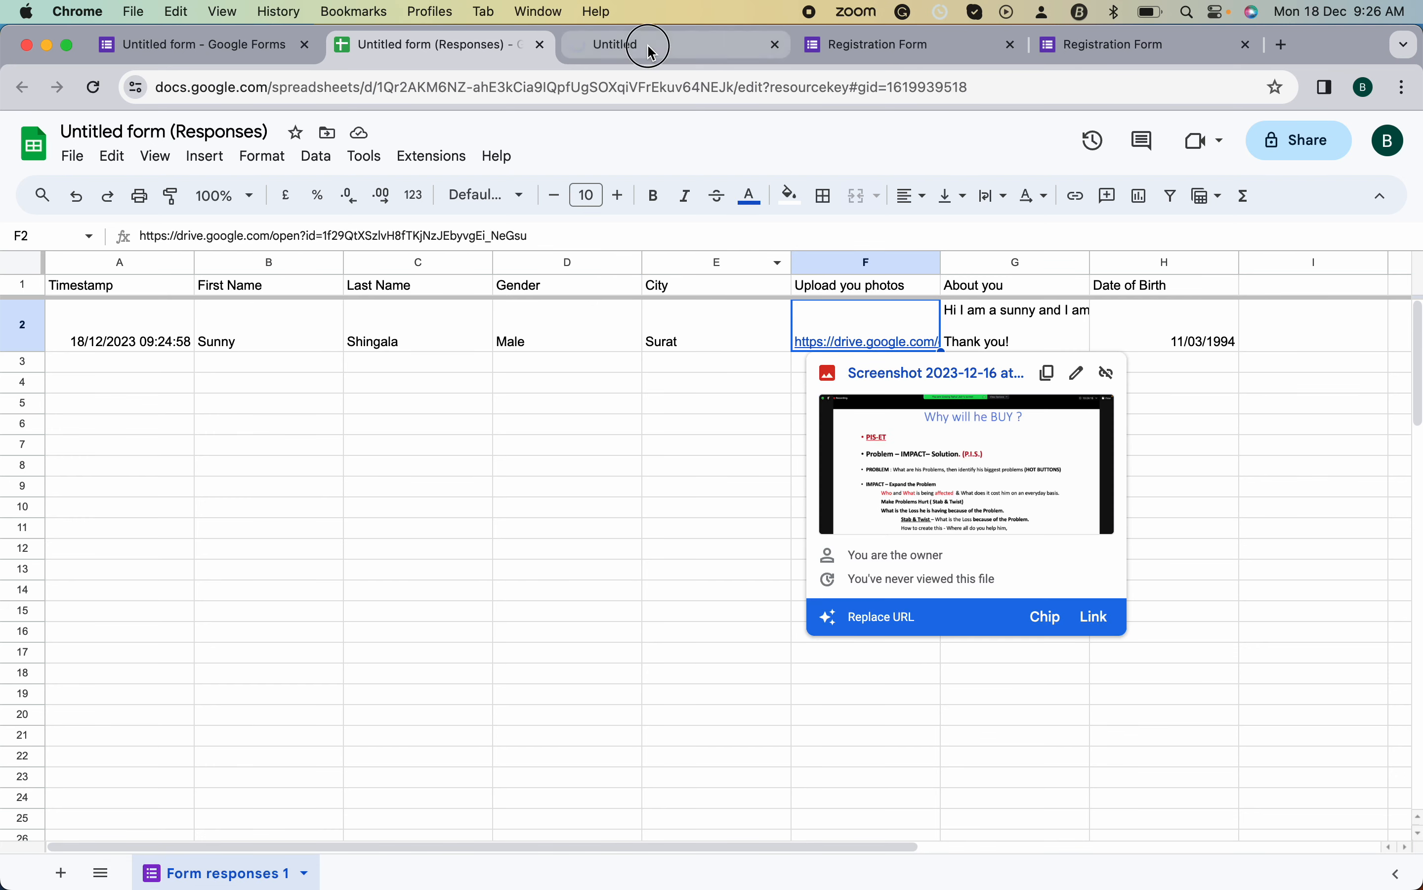
{"action": "left_click", "coordinate": [655, 52]}
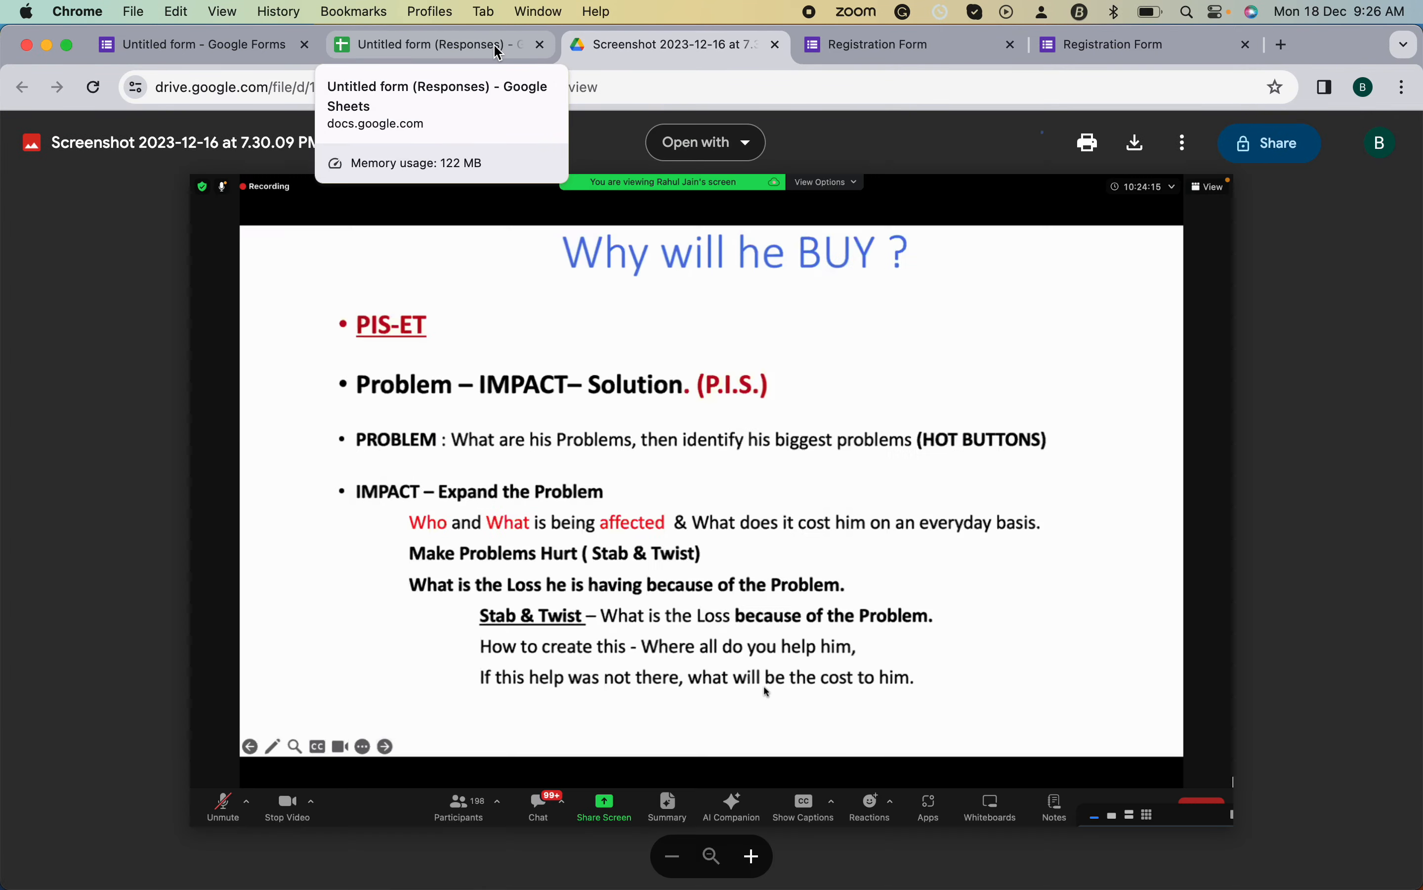
{"action": "left_click", "coordinate": [497, 51]}
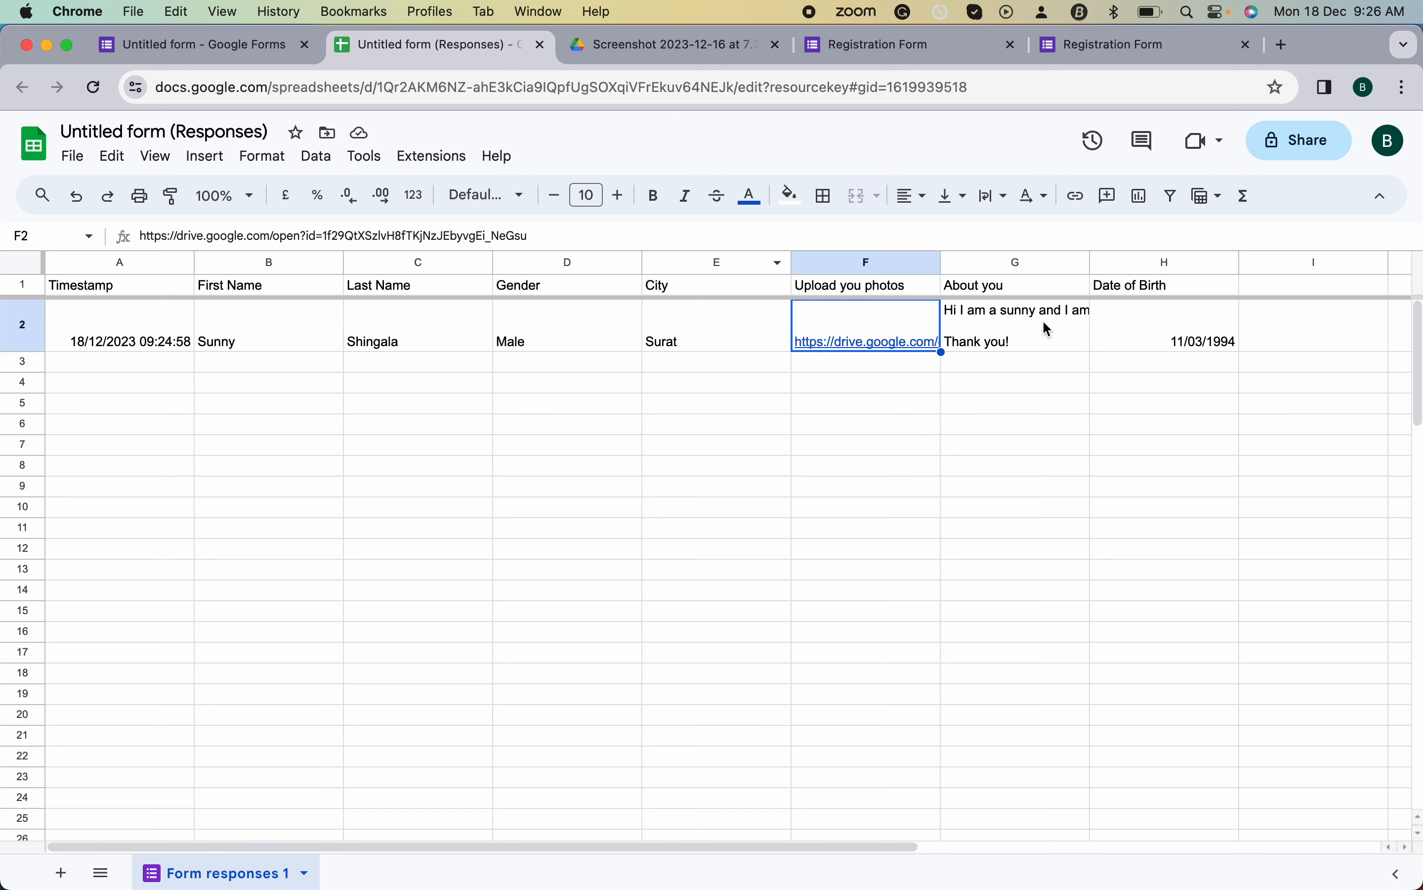
{"action": "left_click", "coordinate": [1045, 328]}
{"action": "left_click", "coordinate": [1139, 325]}
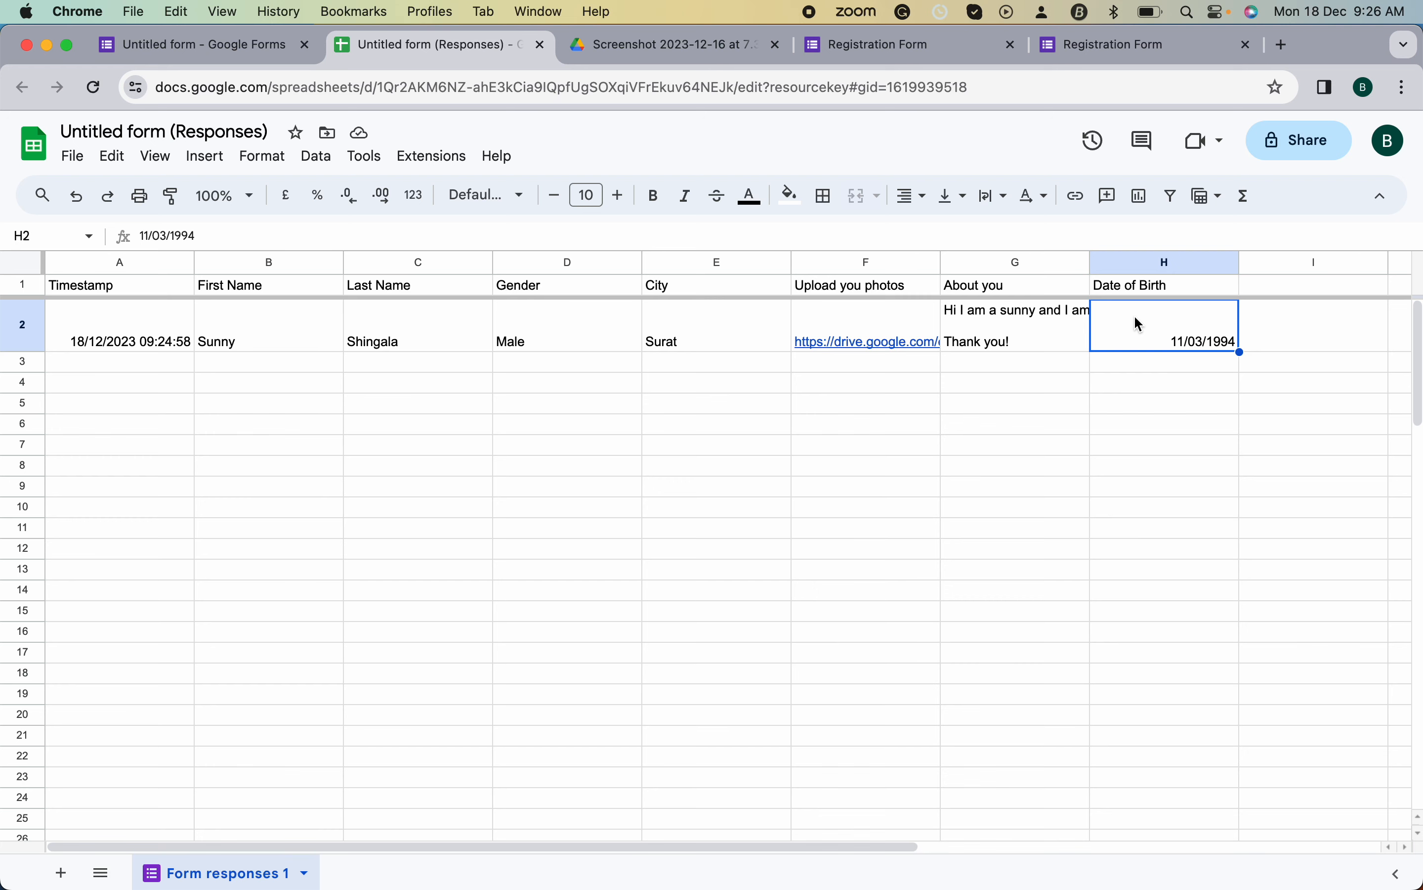
{"action": "left_click", "coordinate": [229, 42]}
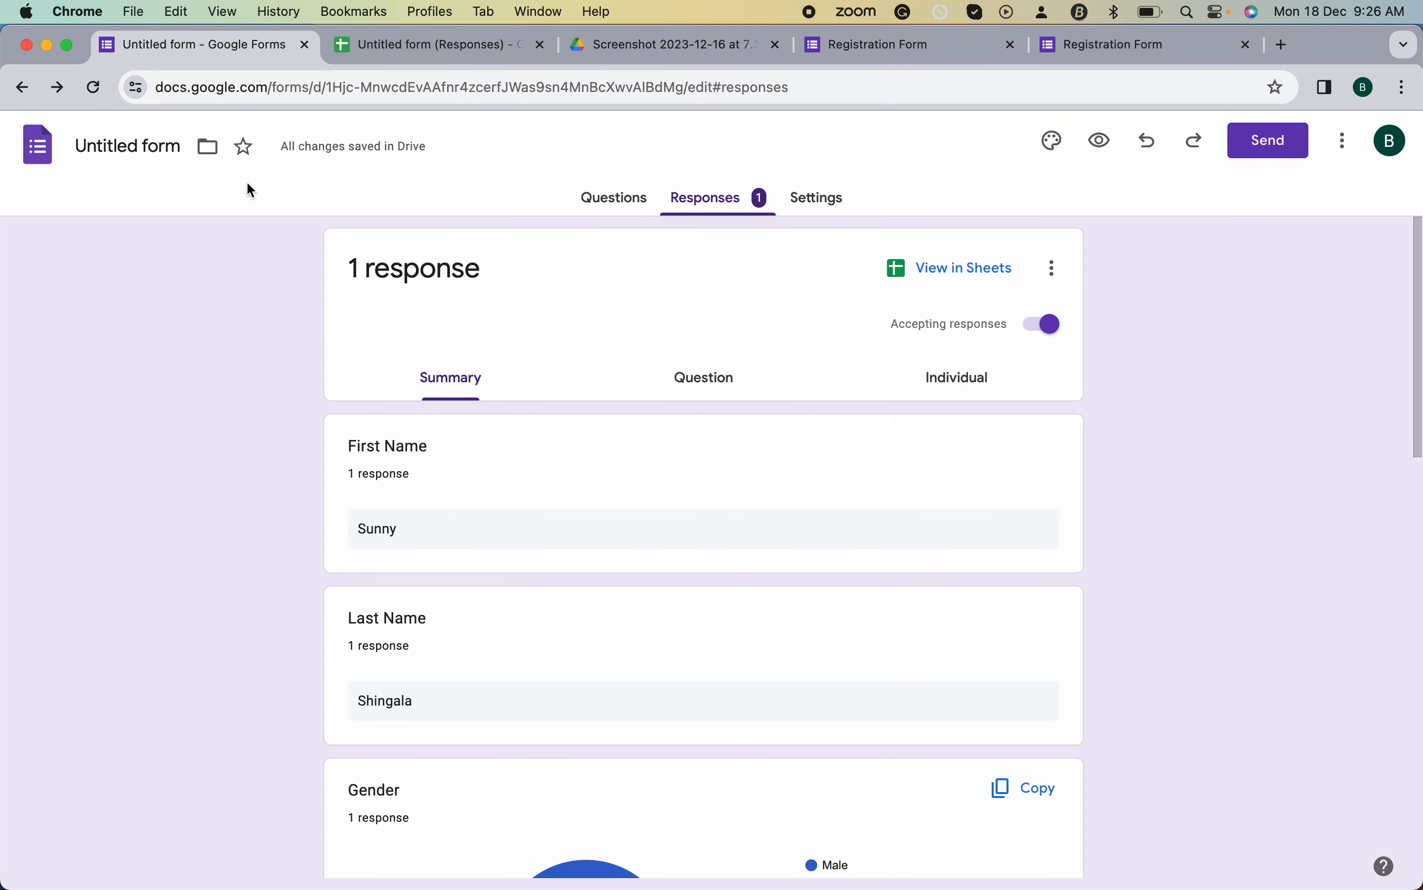
- Retitle the form 'Registration Form' and switch to the Questions view
{"action": "left_click", "coordinate": [157, 149]}
{"action": "double_click", "coordinate": [156, 150]}
{"action": "left_click", "coordinate": [614, 199]}
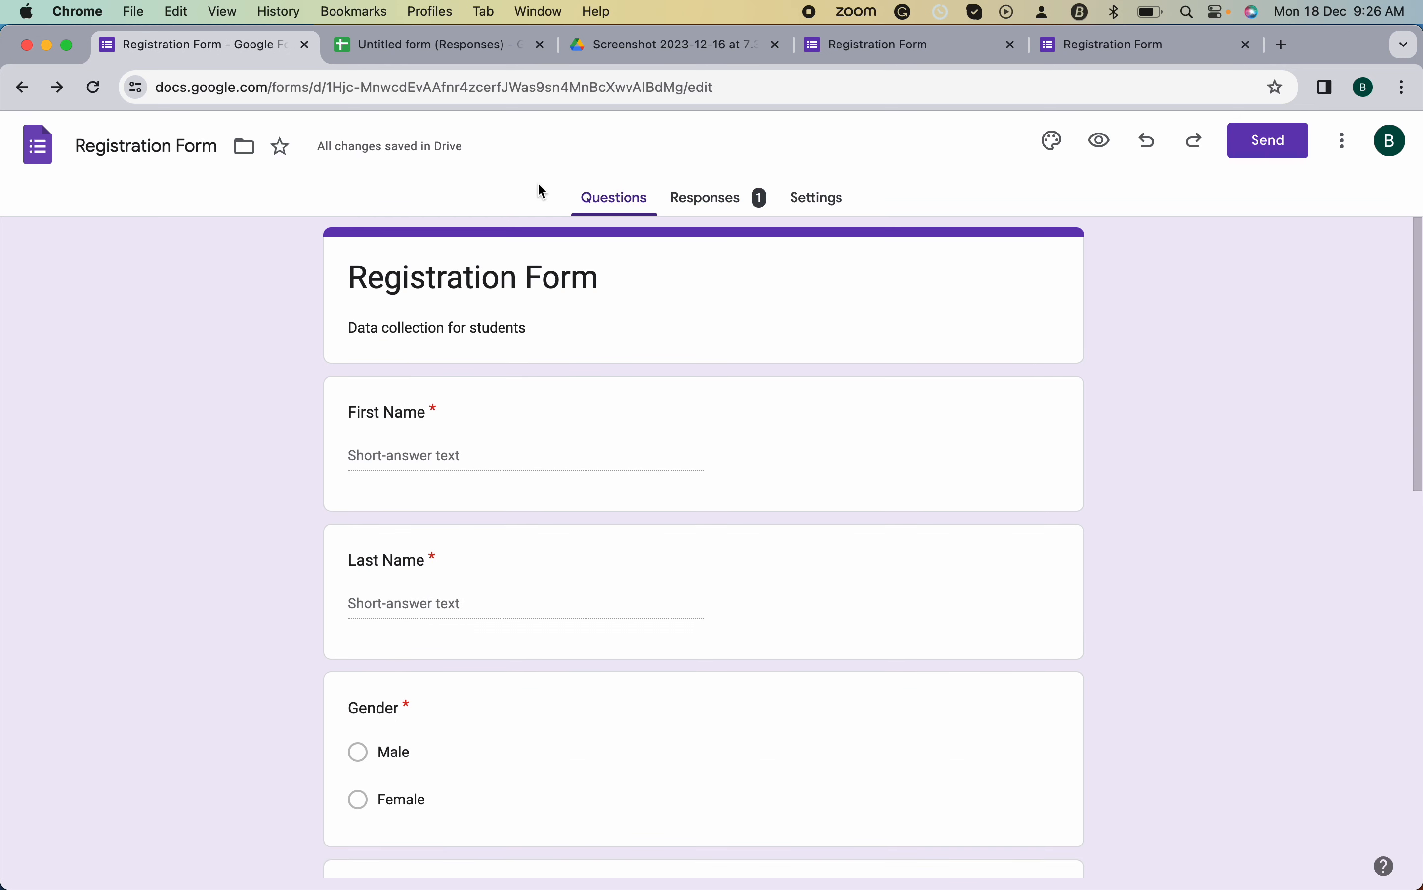
- Quit QuickTime Player from its Dock icon
{"action": "mouse_move", "coordinate": [993, 884]}
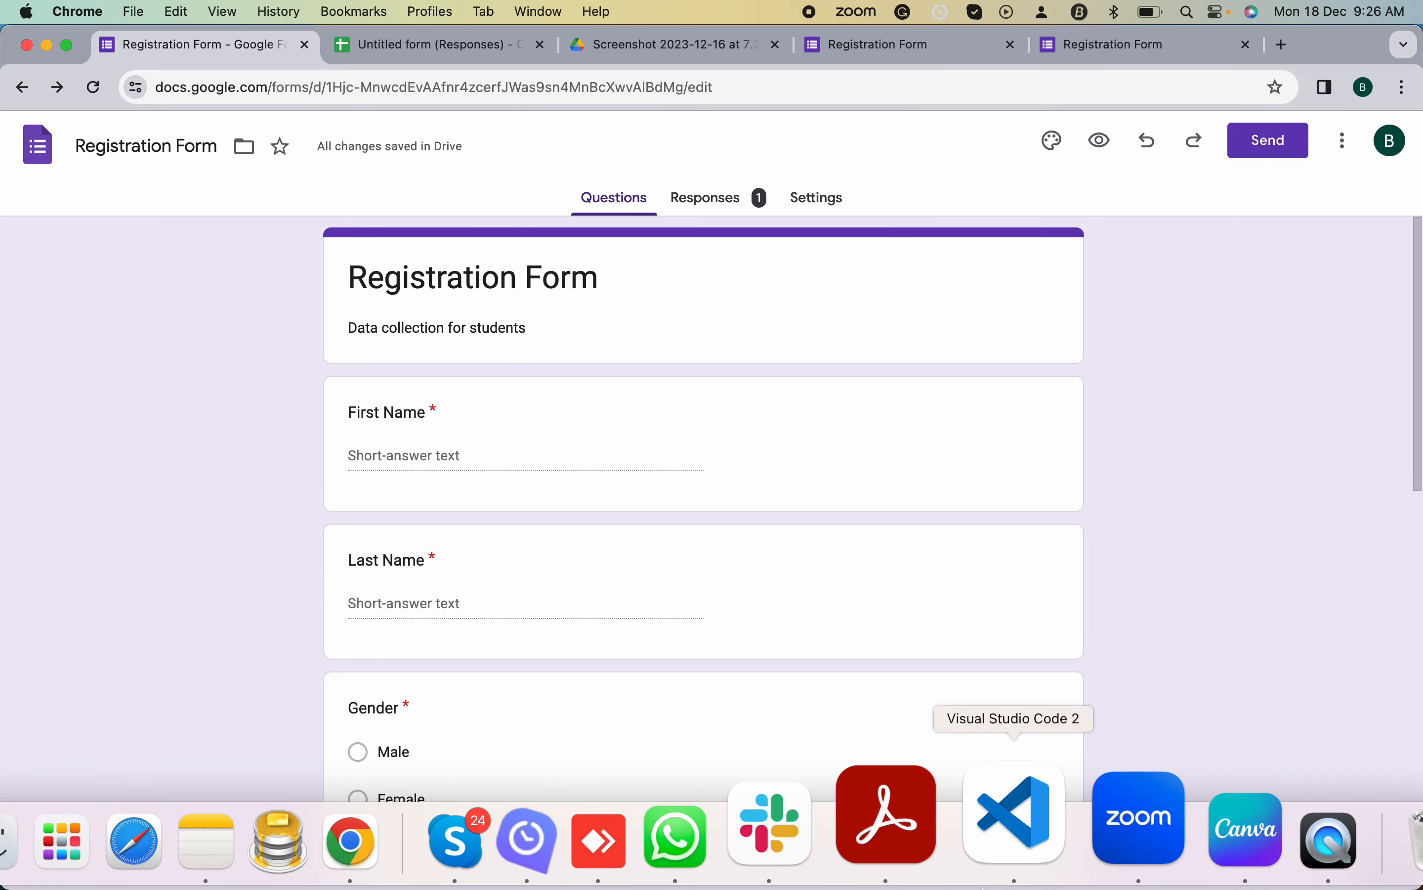
{"action": "right_click", "coordinate": [1211, 824]}
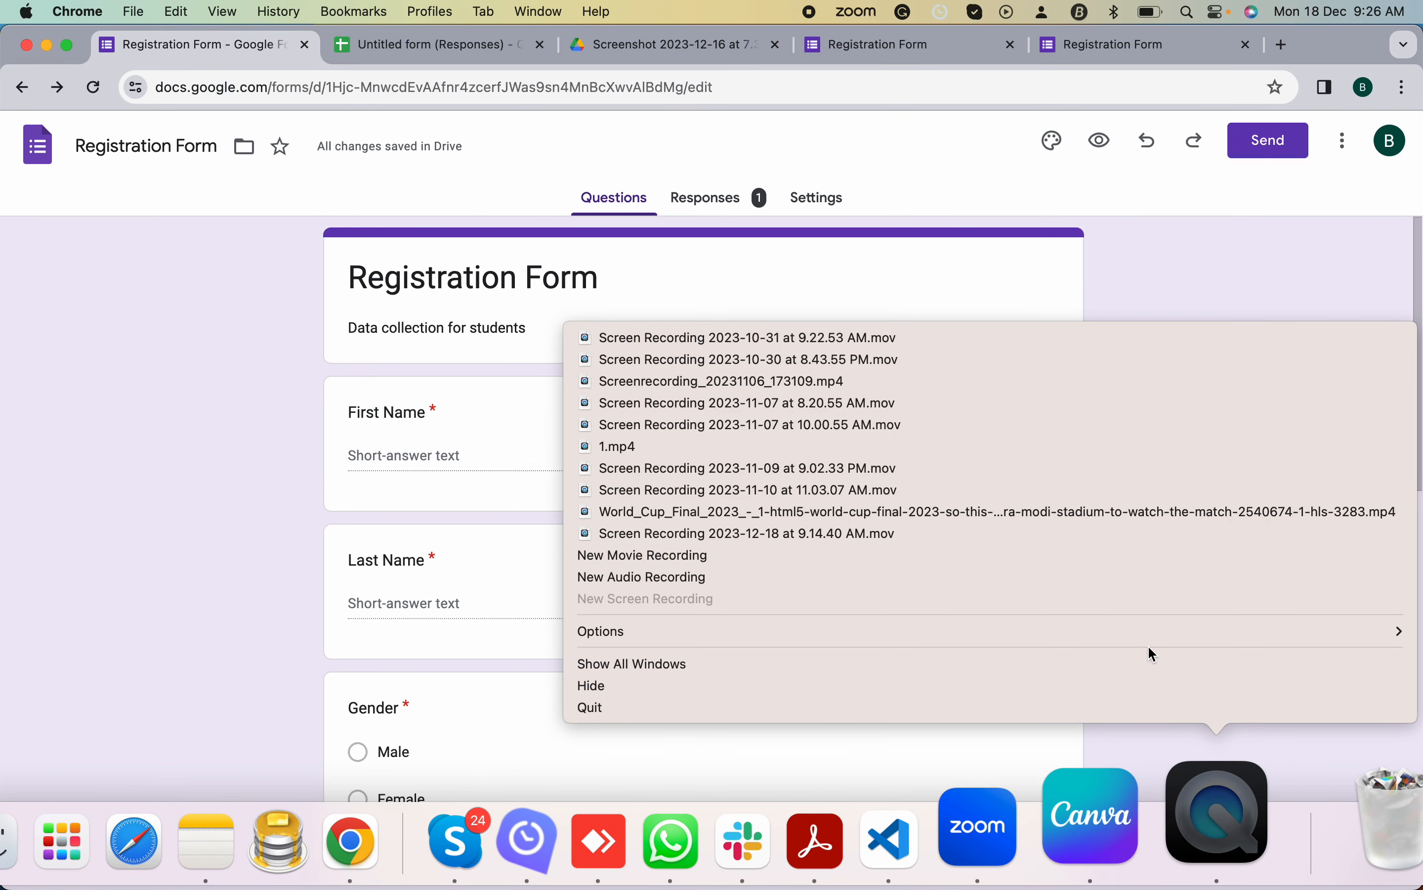
{"action": "left_click", "coordinate": [1153, 705]}
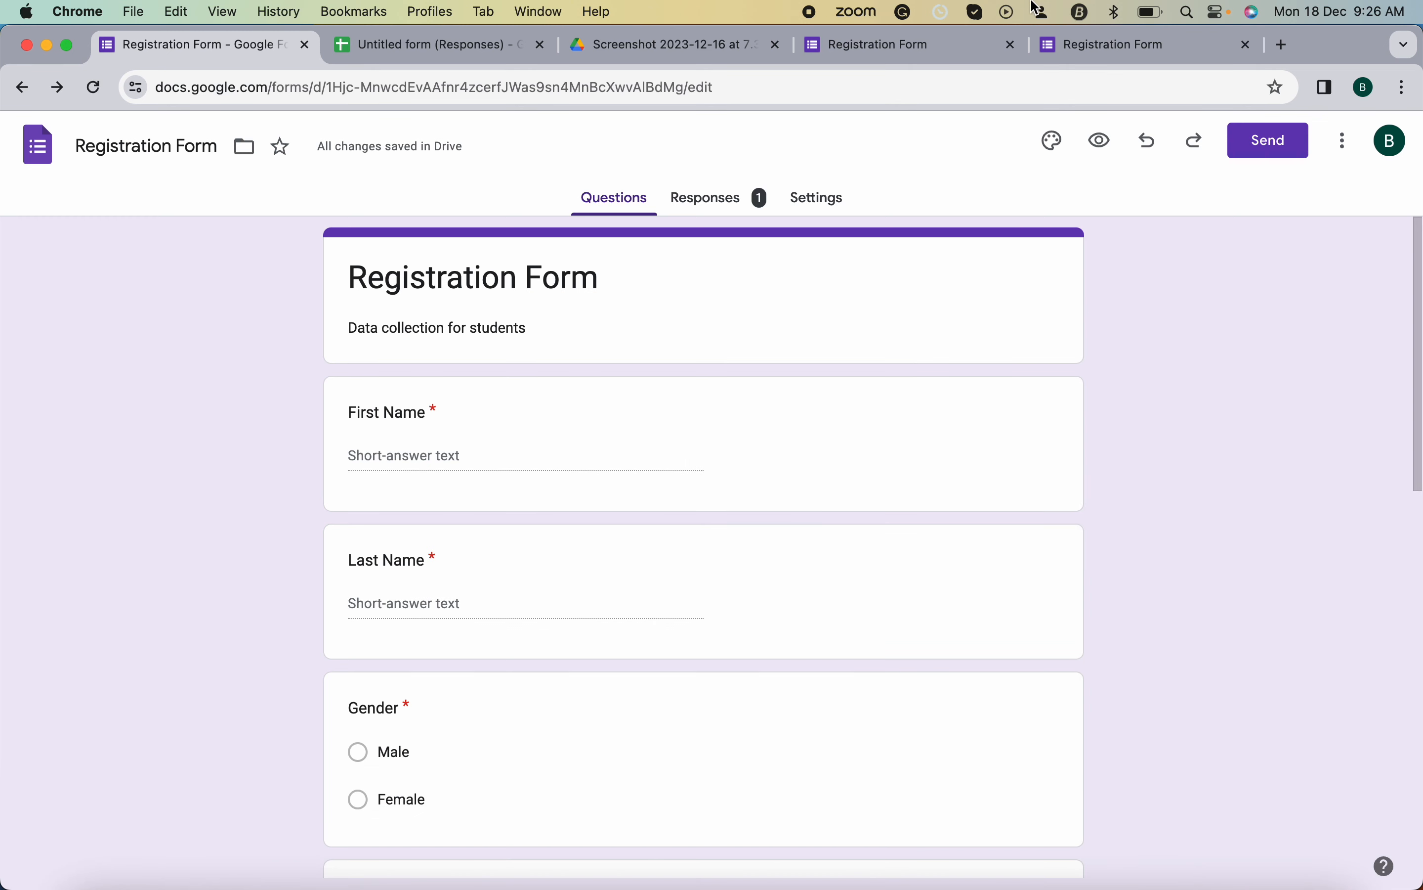